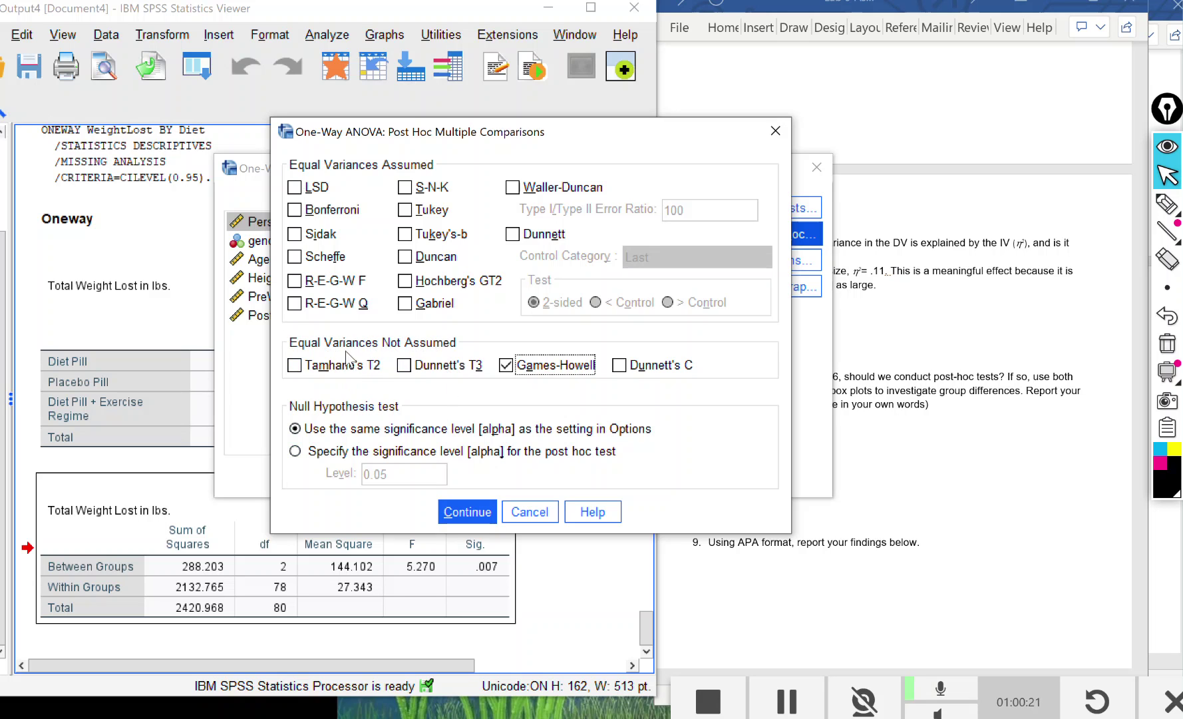
- Run the one-way ANOVA of WeightLost by Diet with the Games-Howell post hoc test and widen the output window to fit the Multiple Comparisons table
click(460, 516)
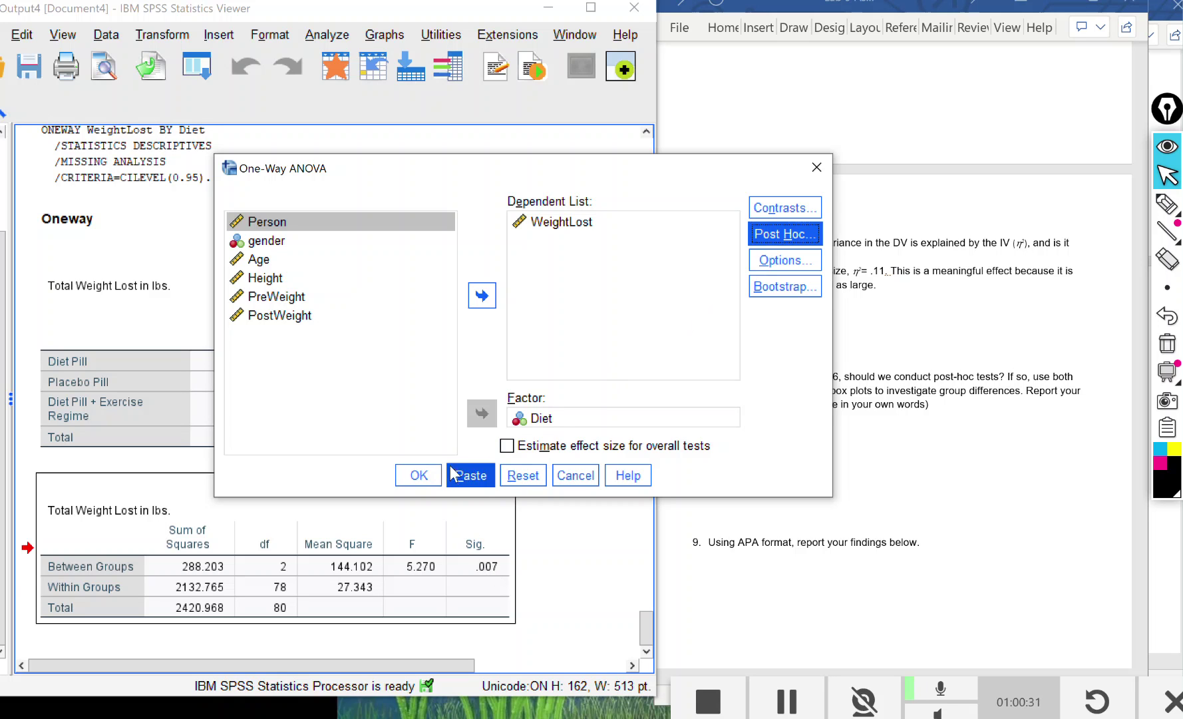
click(430, 474)
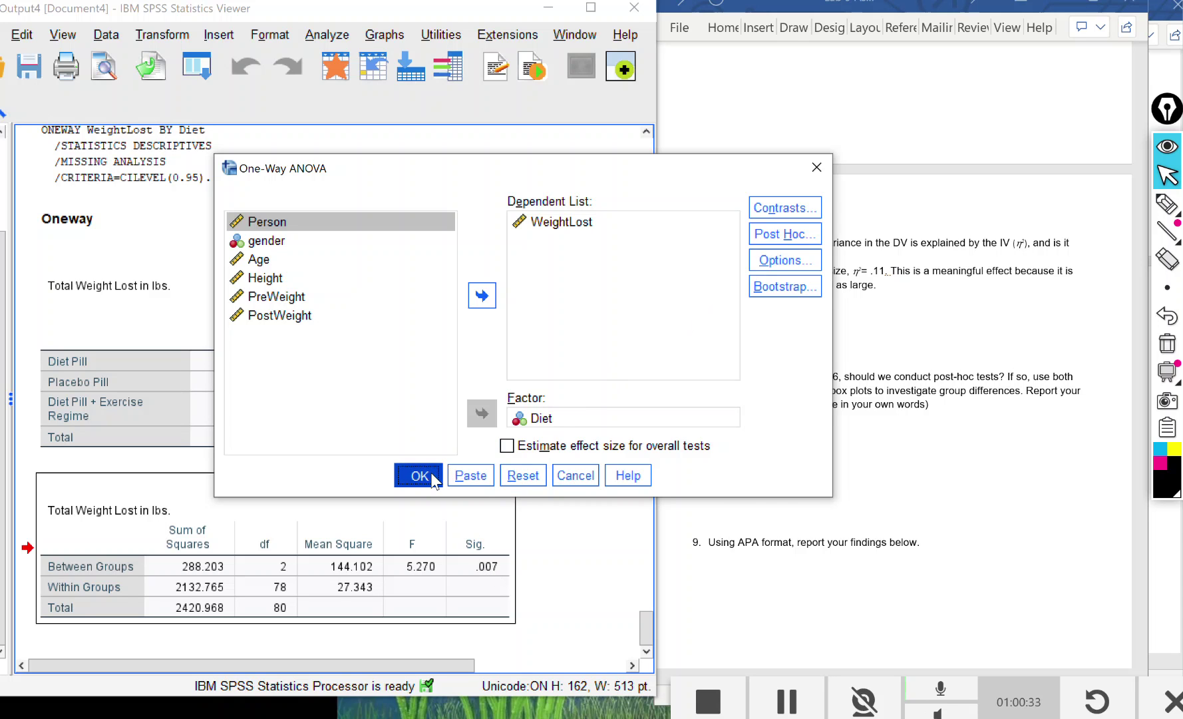
drag(656, 378, 732, 385)
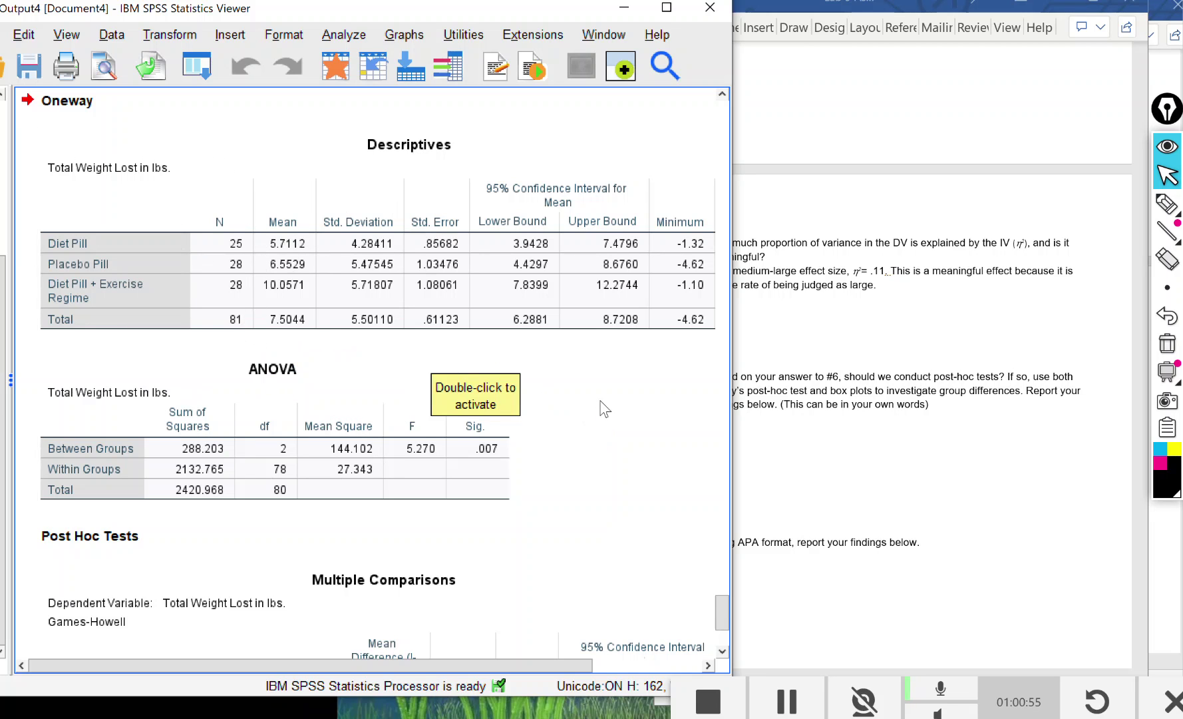
scroll(610, 404, down, 3)
scroll(613, 404, down, 5)
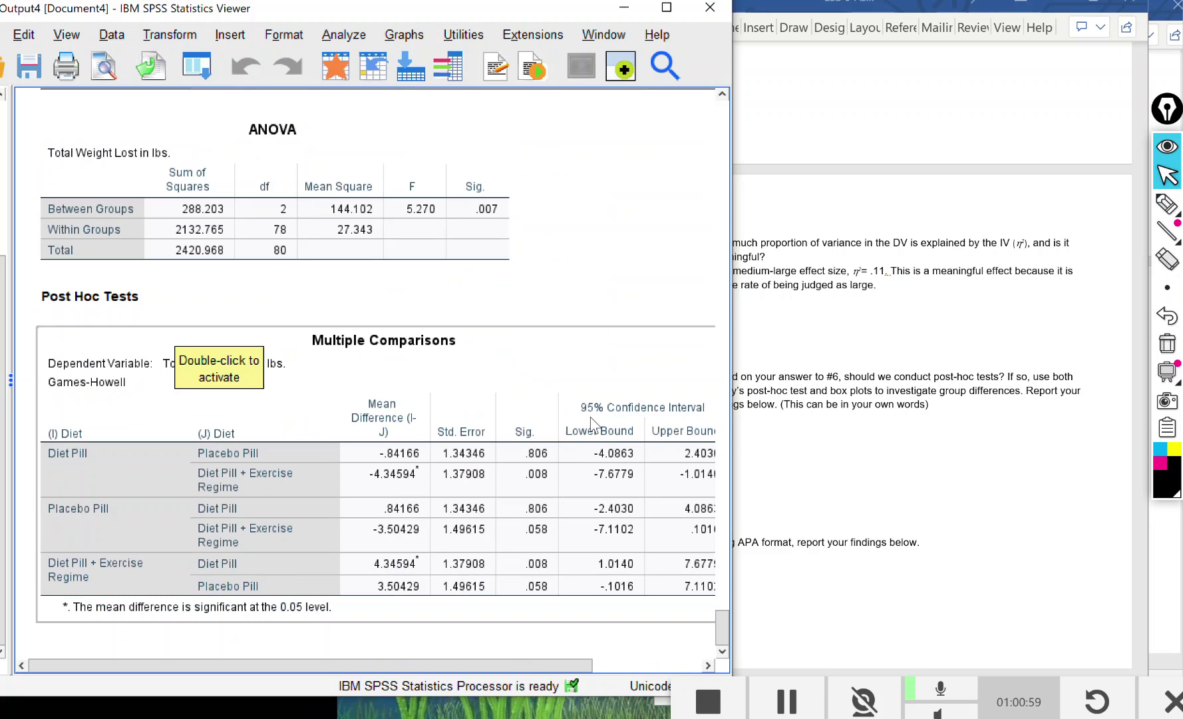
drag(723, 444, 787, 463)
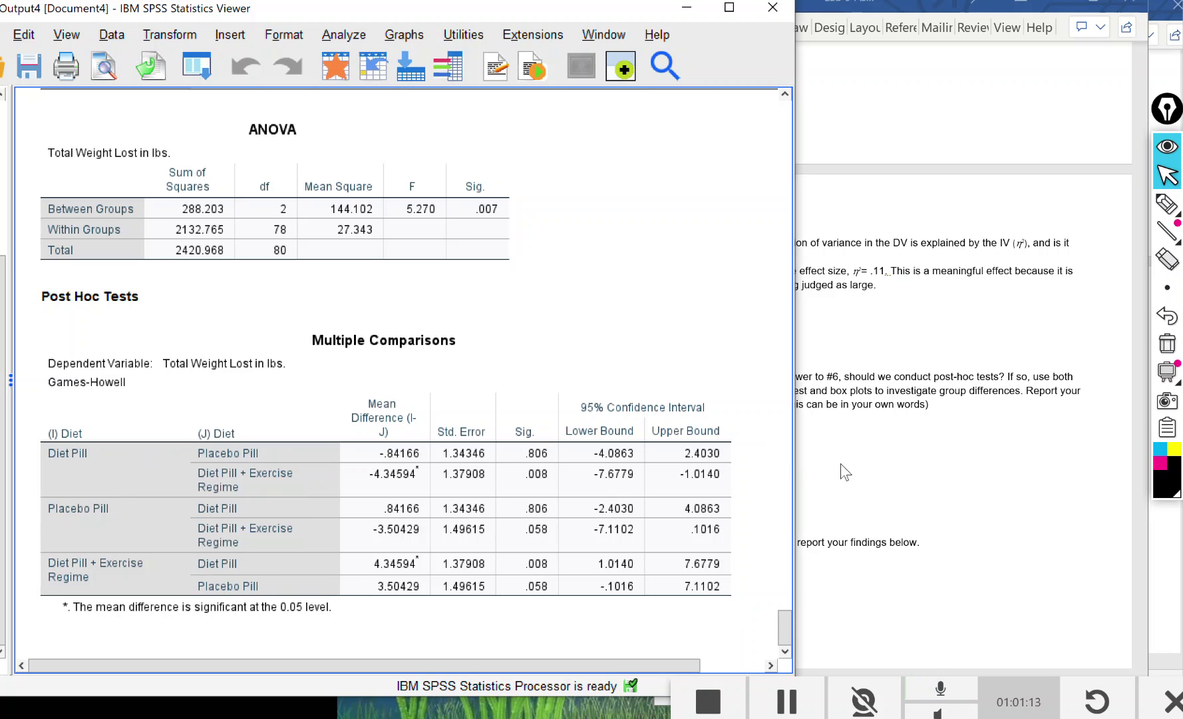
- Compare the group means in the Descriptives table with the mean differences and significance values in the Games-Howell Multiple Comparisons table
drag(784, 625, 780, 616)
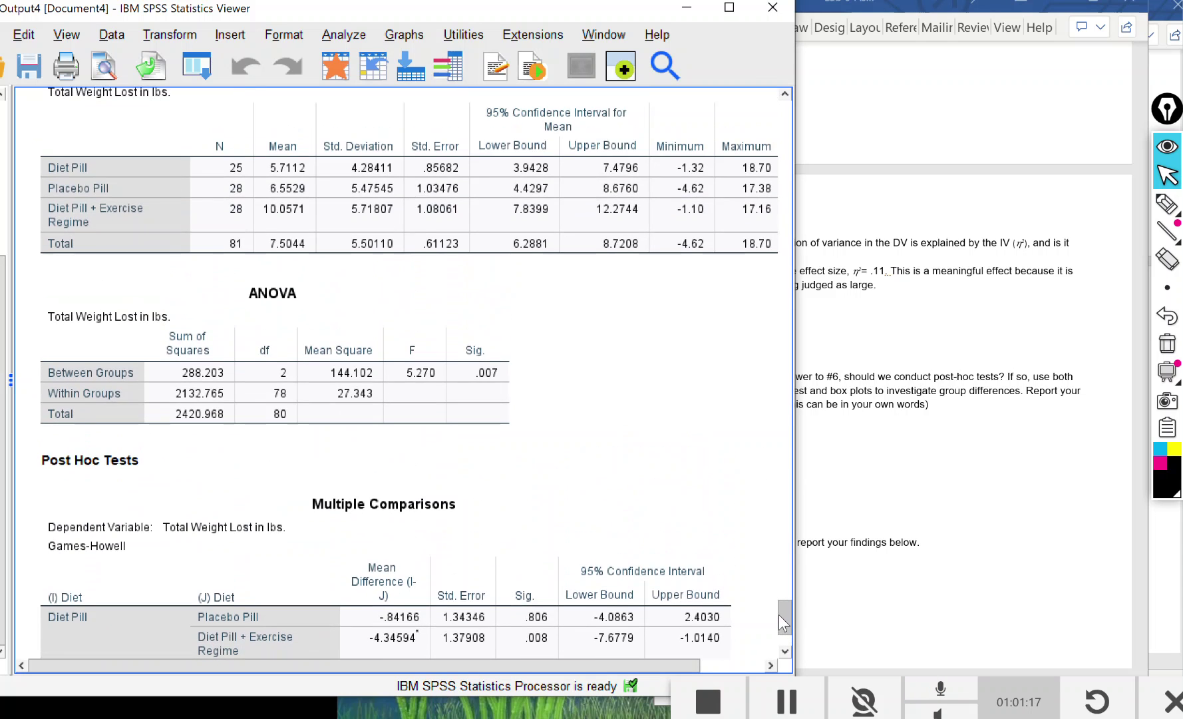
click(673, 614)
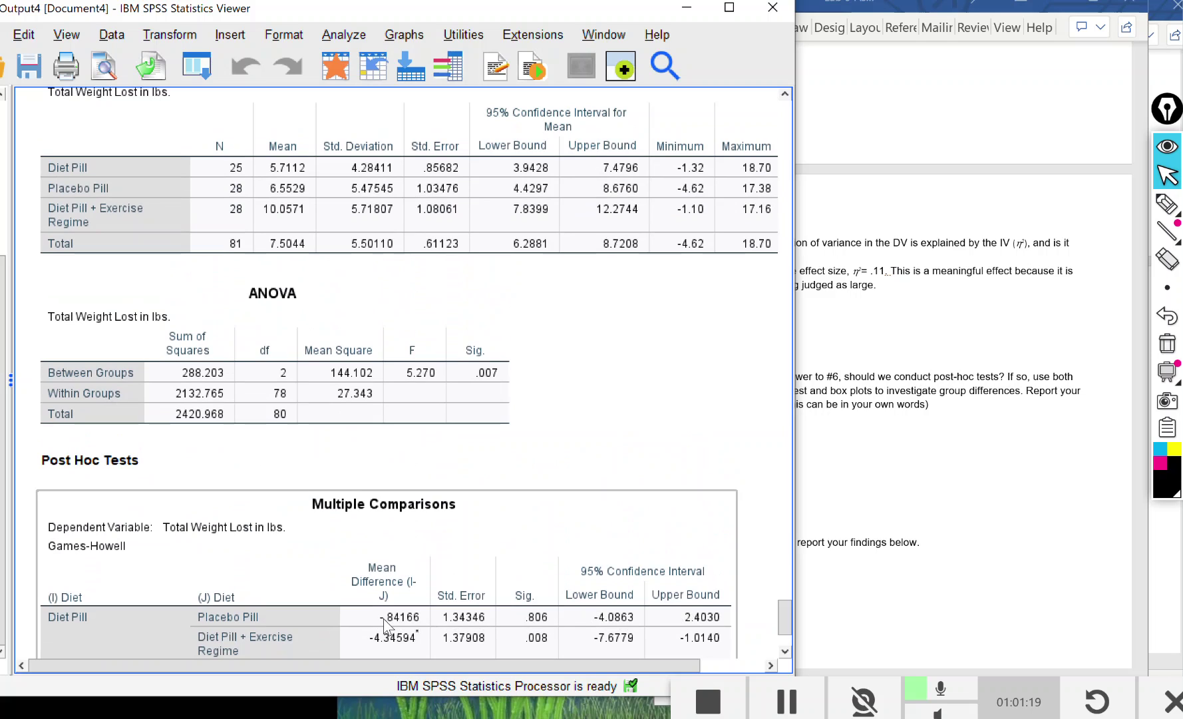
click(203, 248)
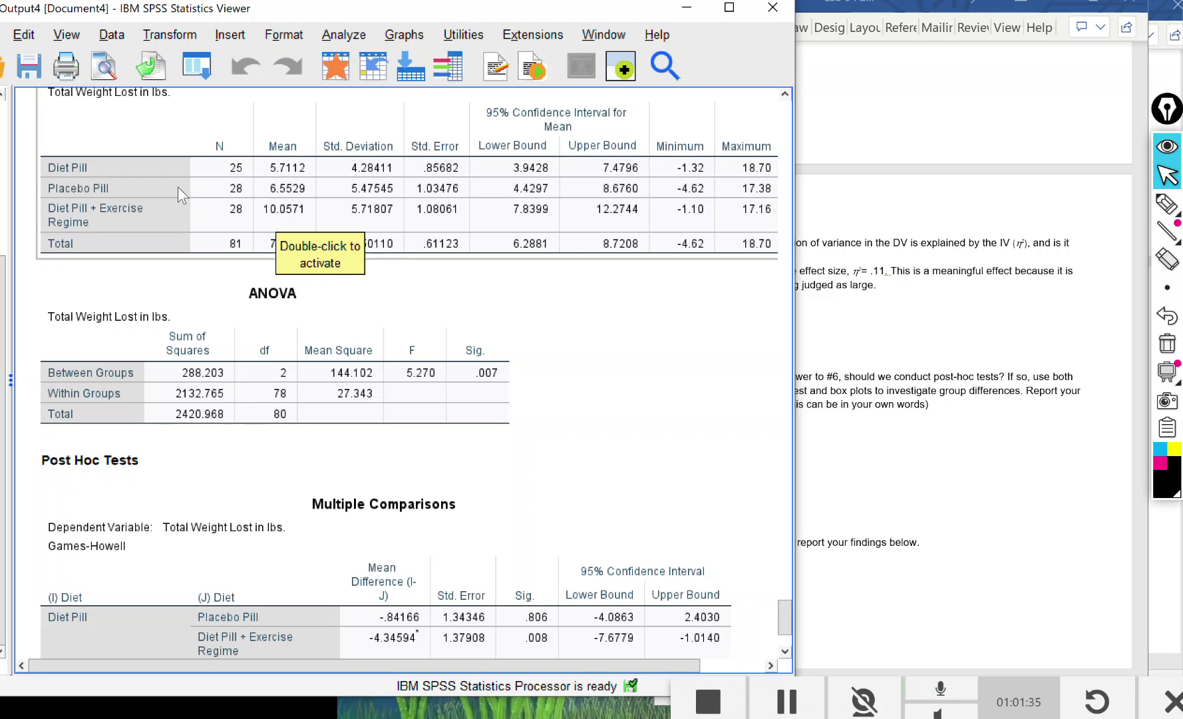
click(295, 189)
scroll(289, 242, down, 5)
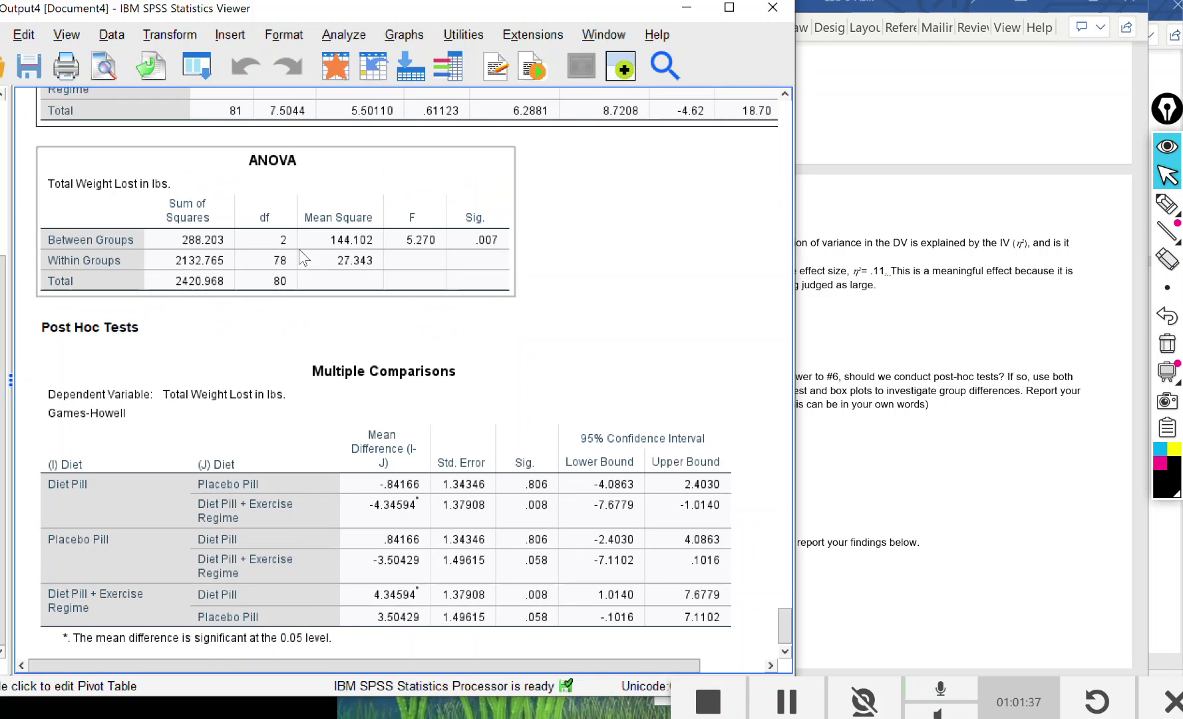
scroll(303, 201, up, 3)
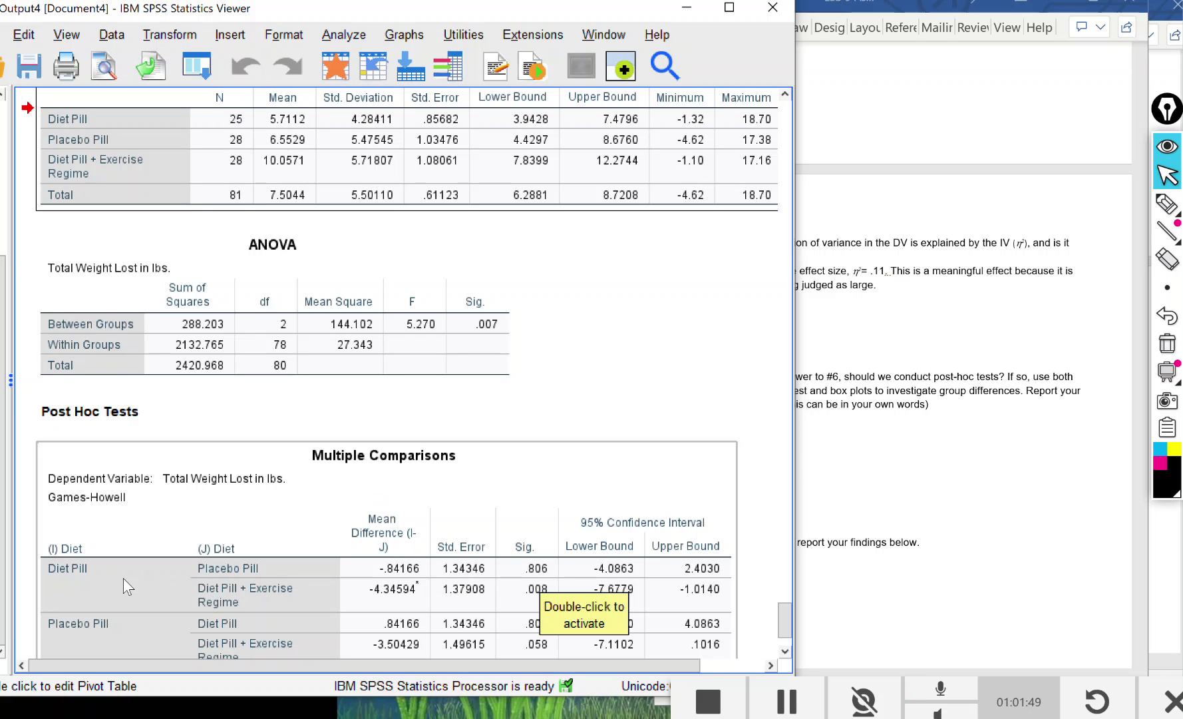
click(76, 569)
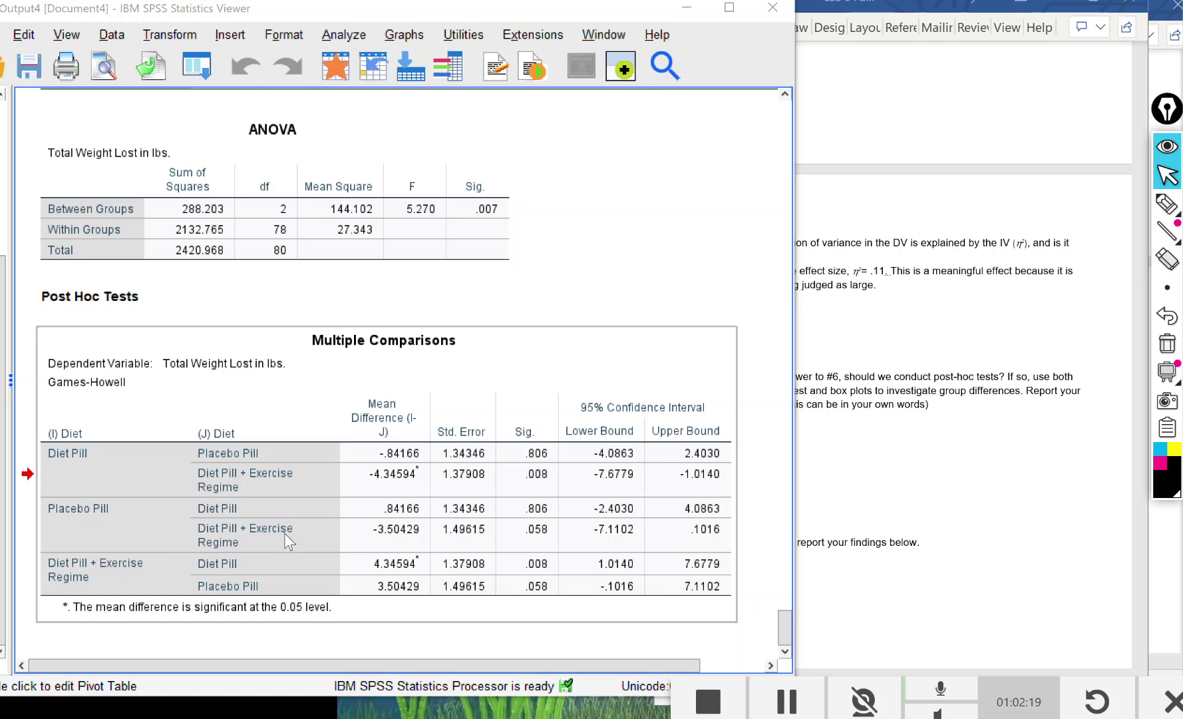
click(552, 533)
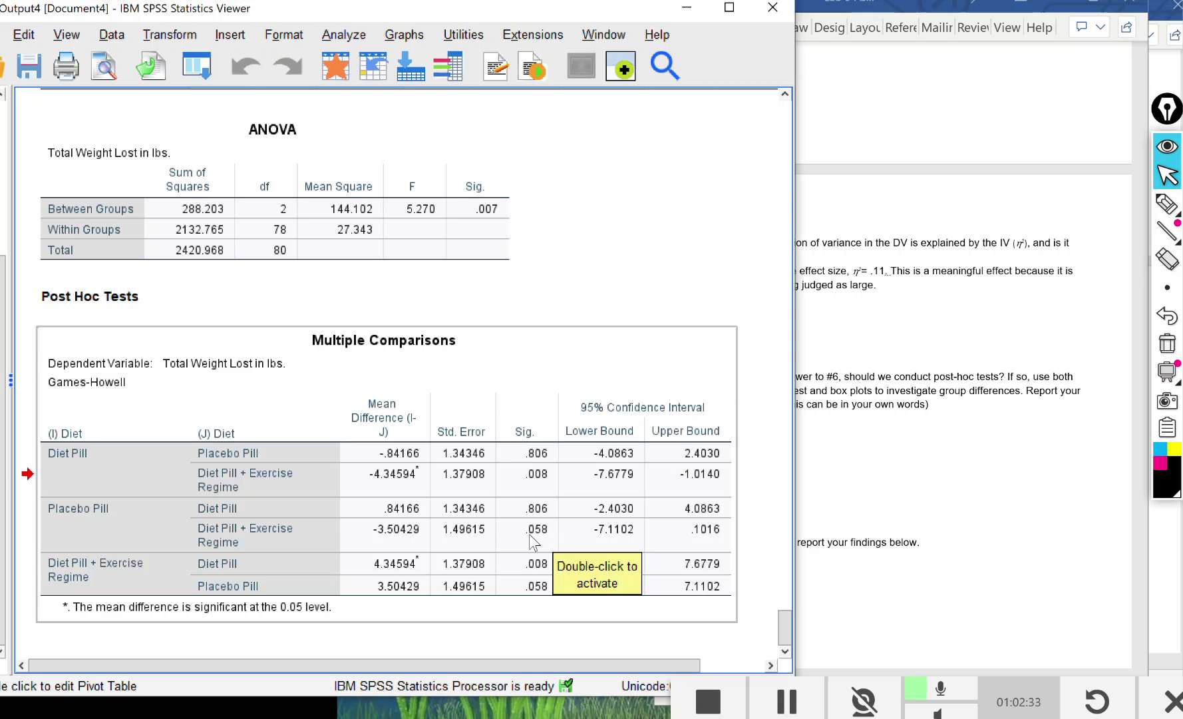
- Switch to the Word document and set the p value in question 8's diet pill versus placebo pill sentence to .81
key(alt+Tab)
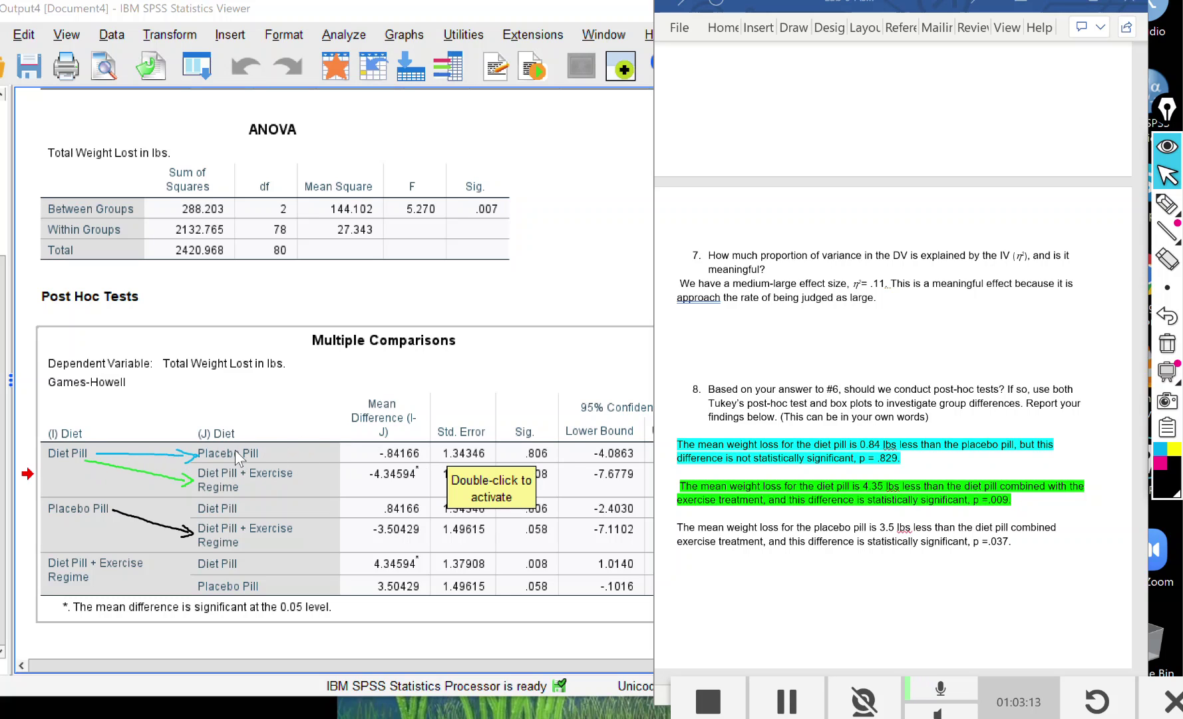
click(935, 458)
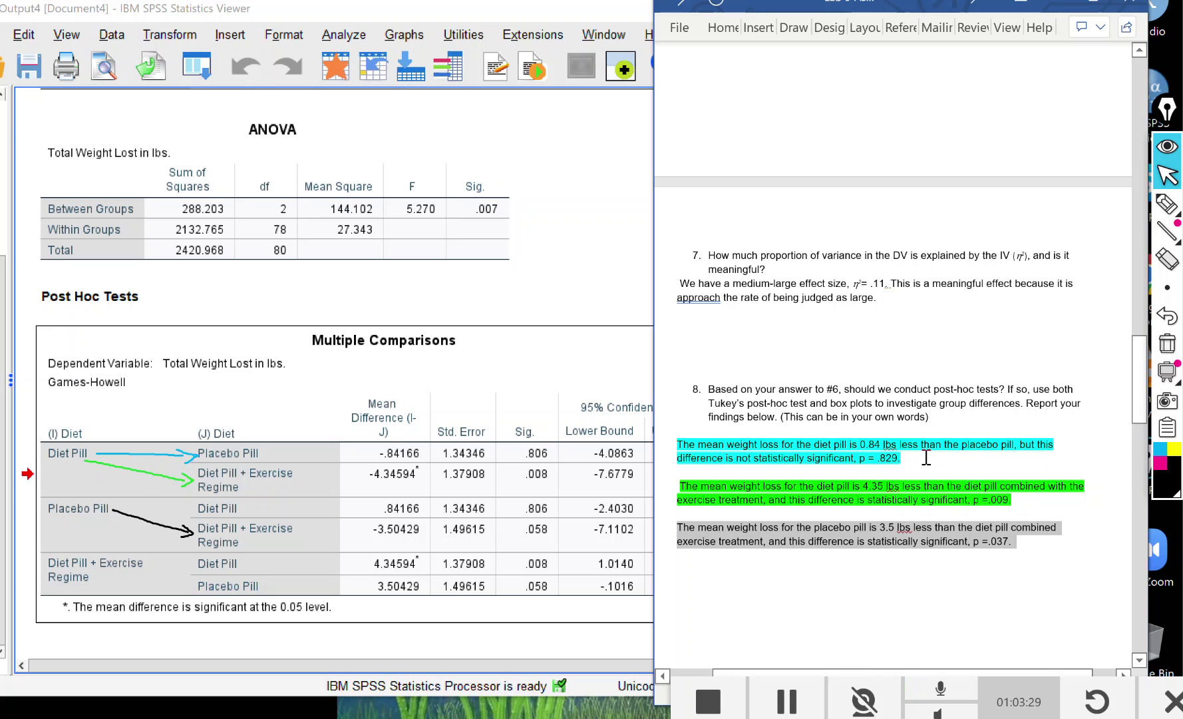
click(566, 636)
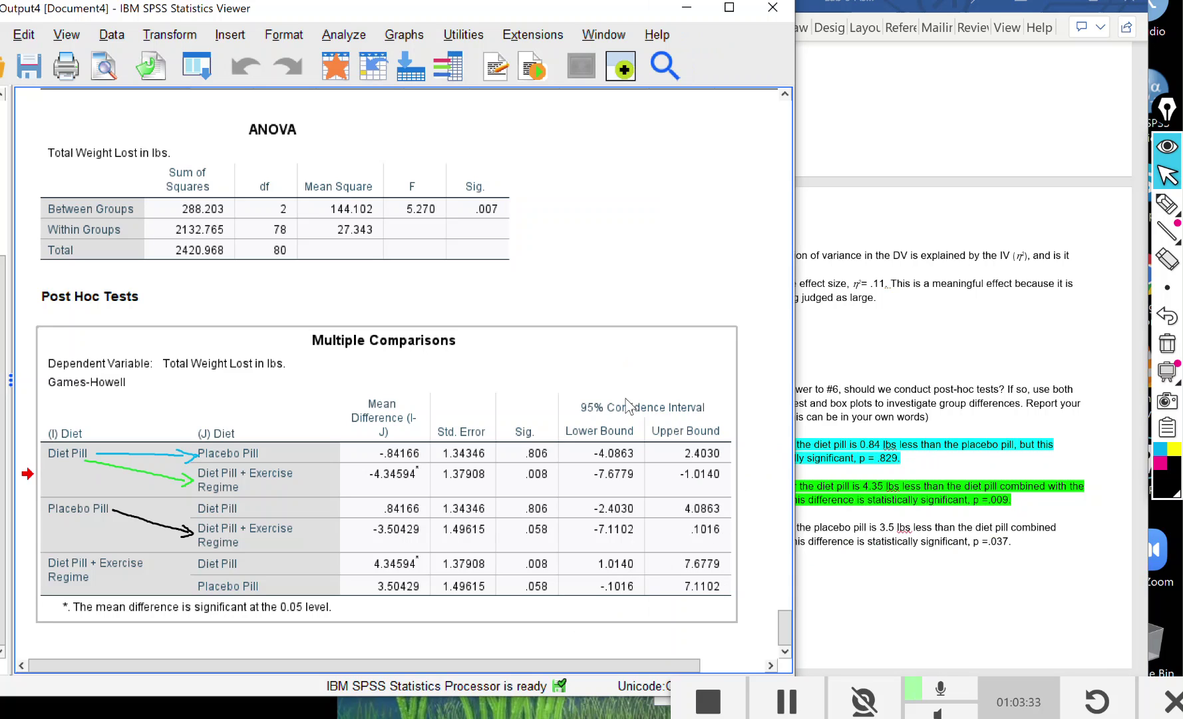
click(930, 560)
click(891, 458)
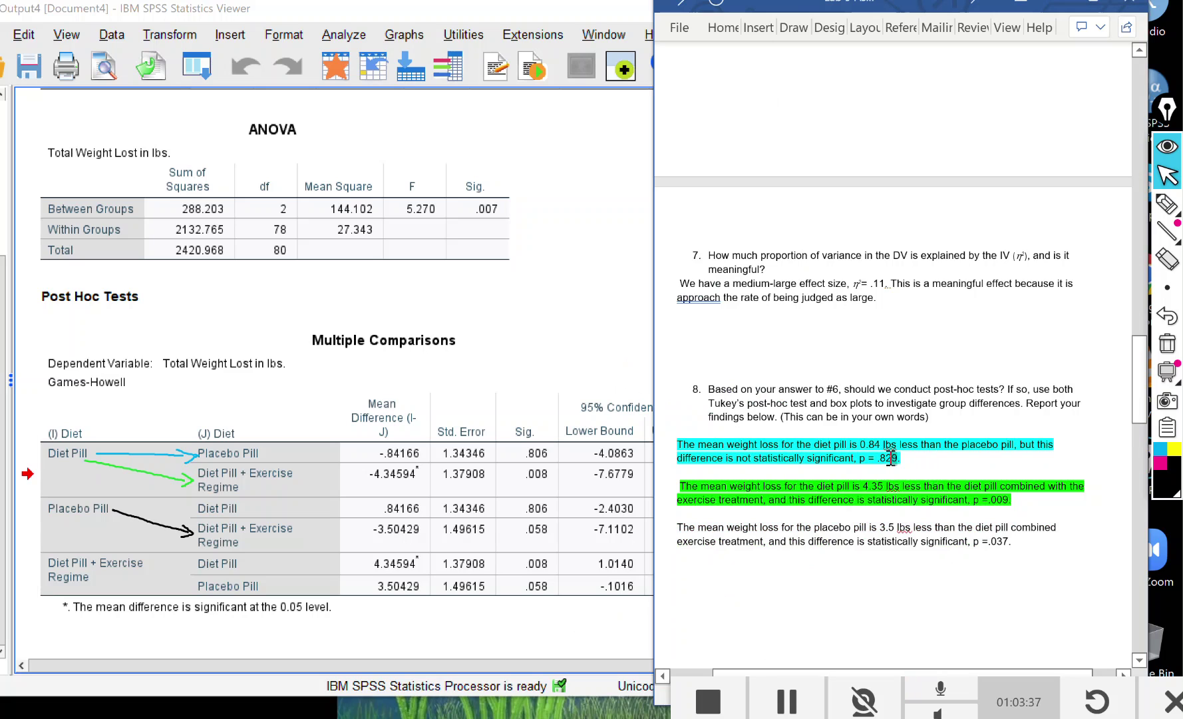
double_click(890, 458)
text(806)
key(BackSpace)
key(BackSpace)
text(1)
- Set the p value in the sentence comparing the diet pill with the combined exercise treatment to .008
click(264, 489)
click(551, 493)
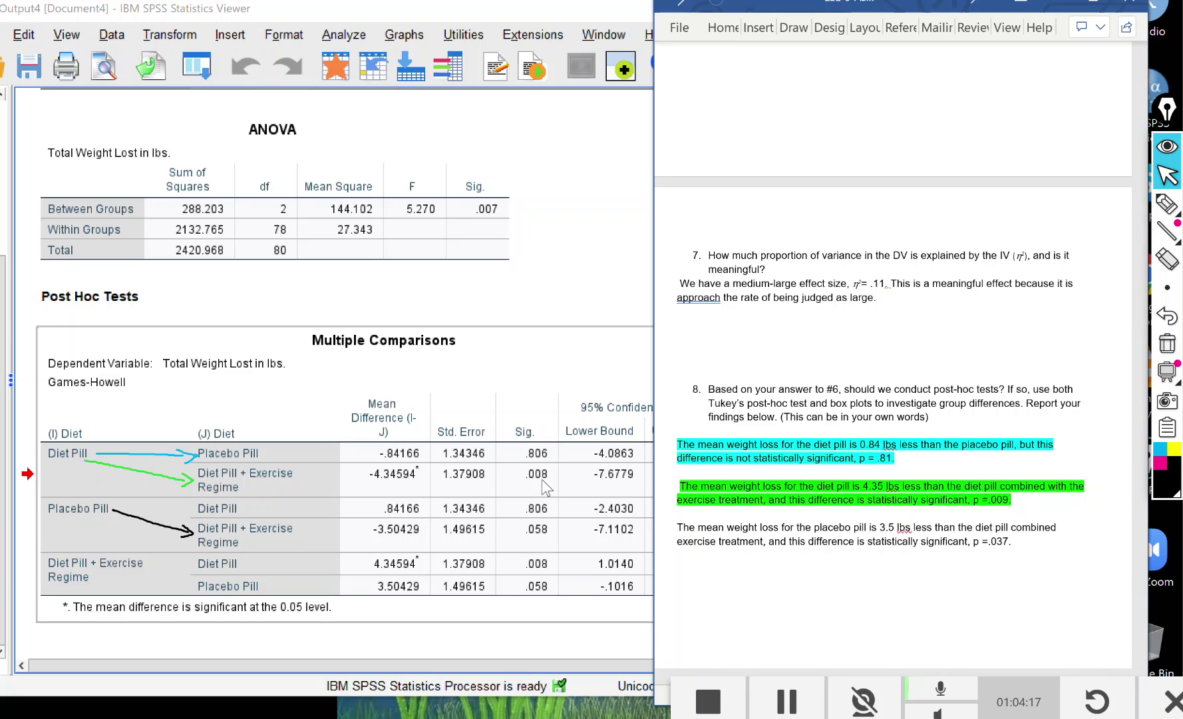
click(1010, 500)
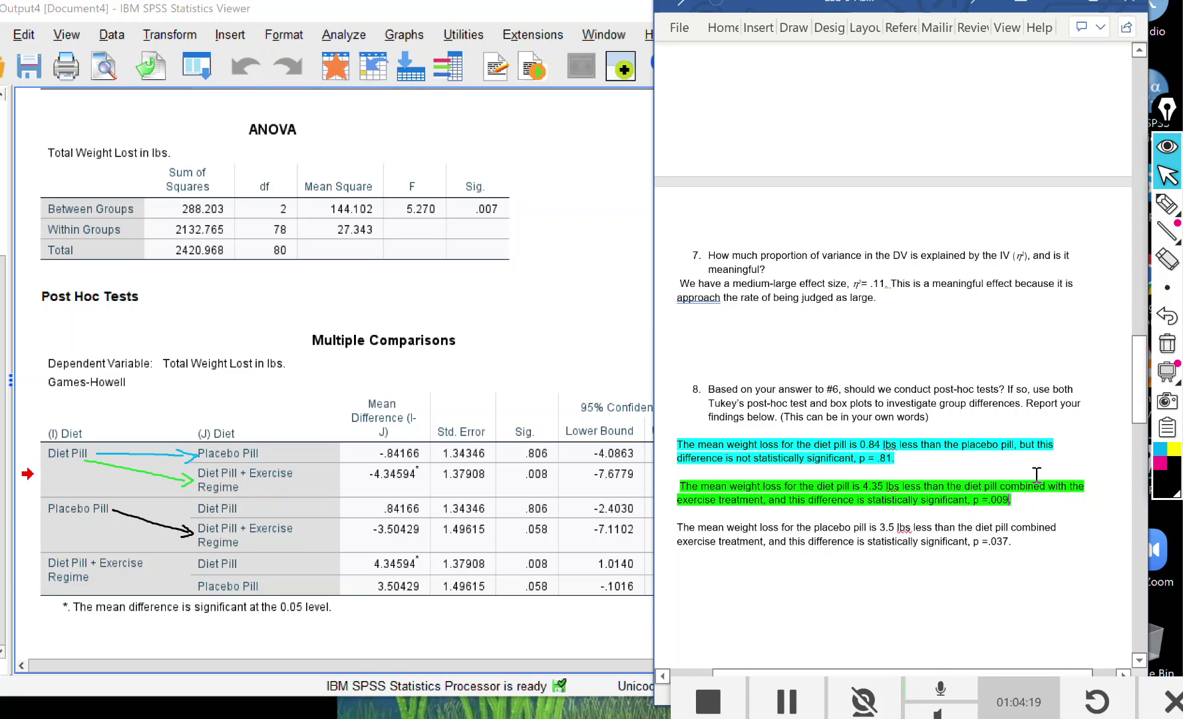
key(BackSpace)
text(8)
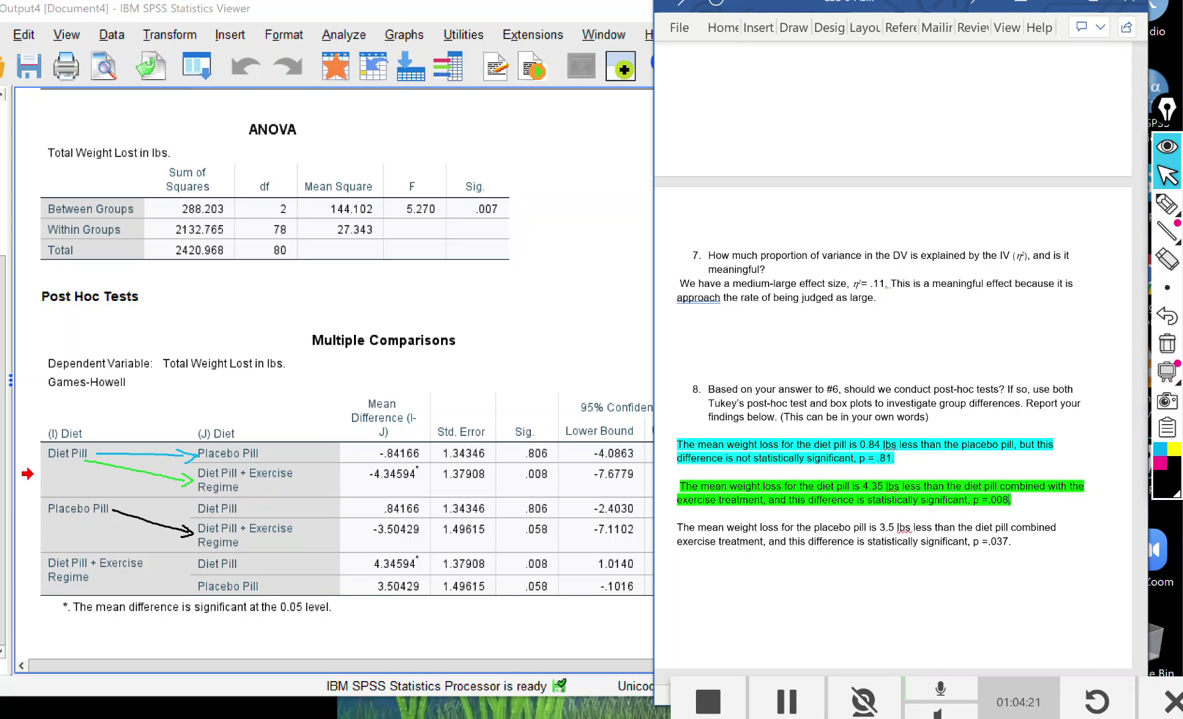
- Set the p value in the placebo pill versus combined treatment sentence to .058 and insert "NOT" before "statistically significant"
click(563, 489)
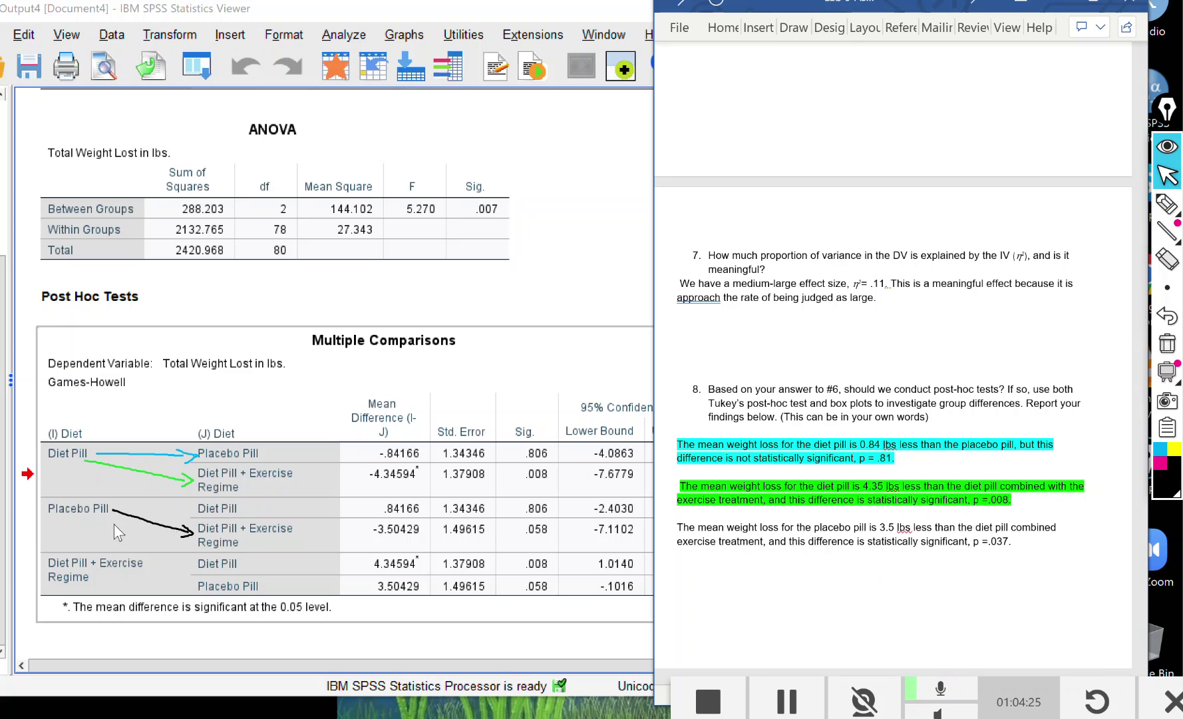
click(1006, 543)
key(Delete)
key(Delete)
key(BackSpace)
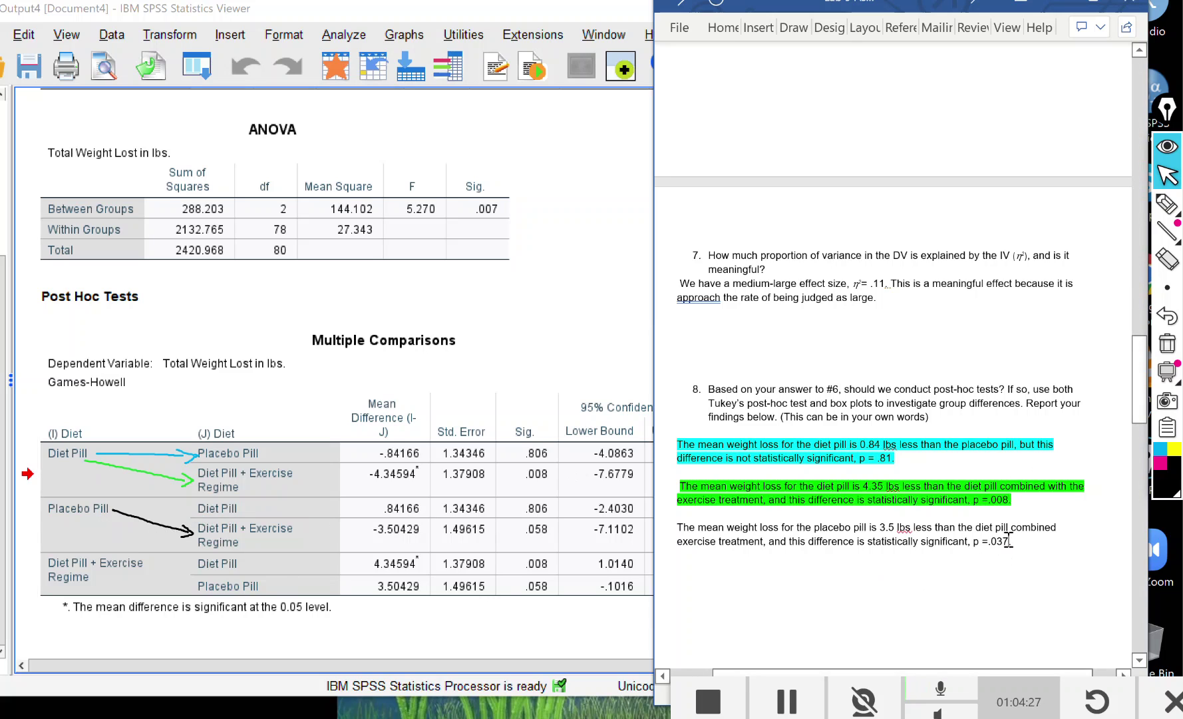
text(58.)
click(865, 540)
text(NOT)
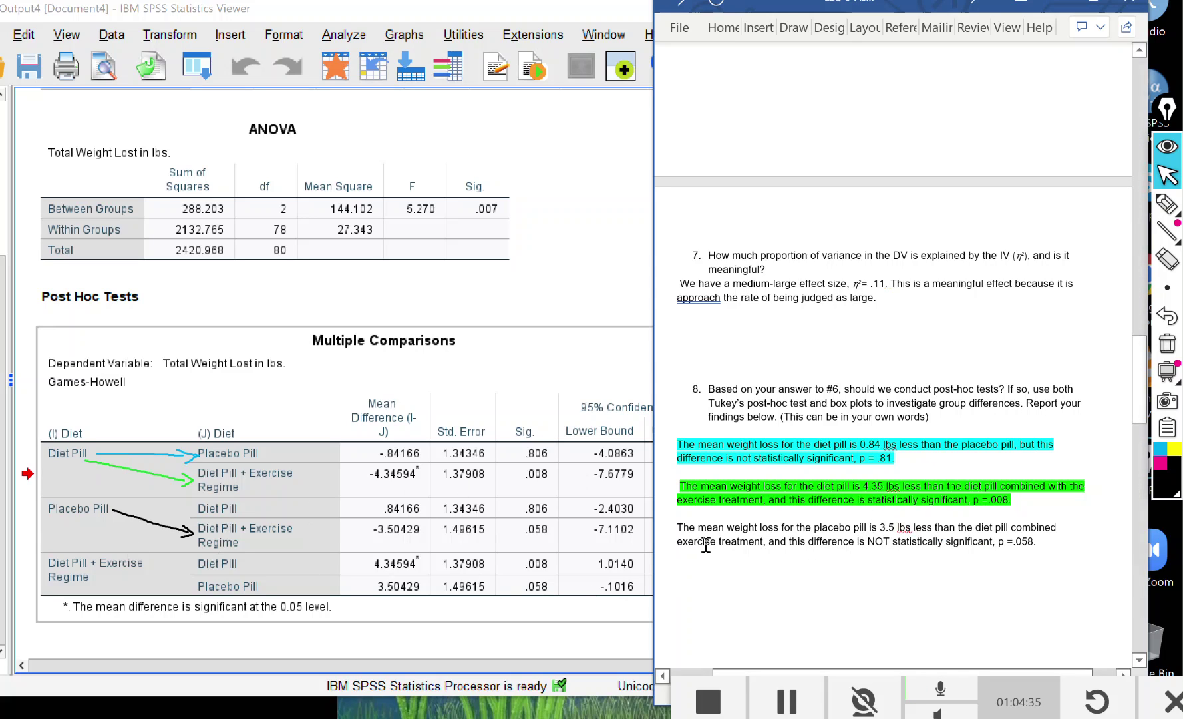
click(876, 584)
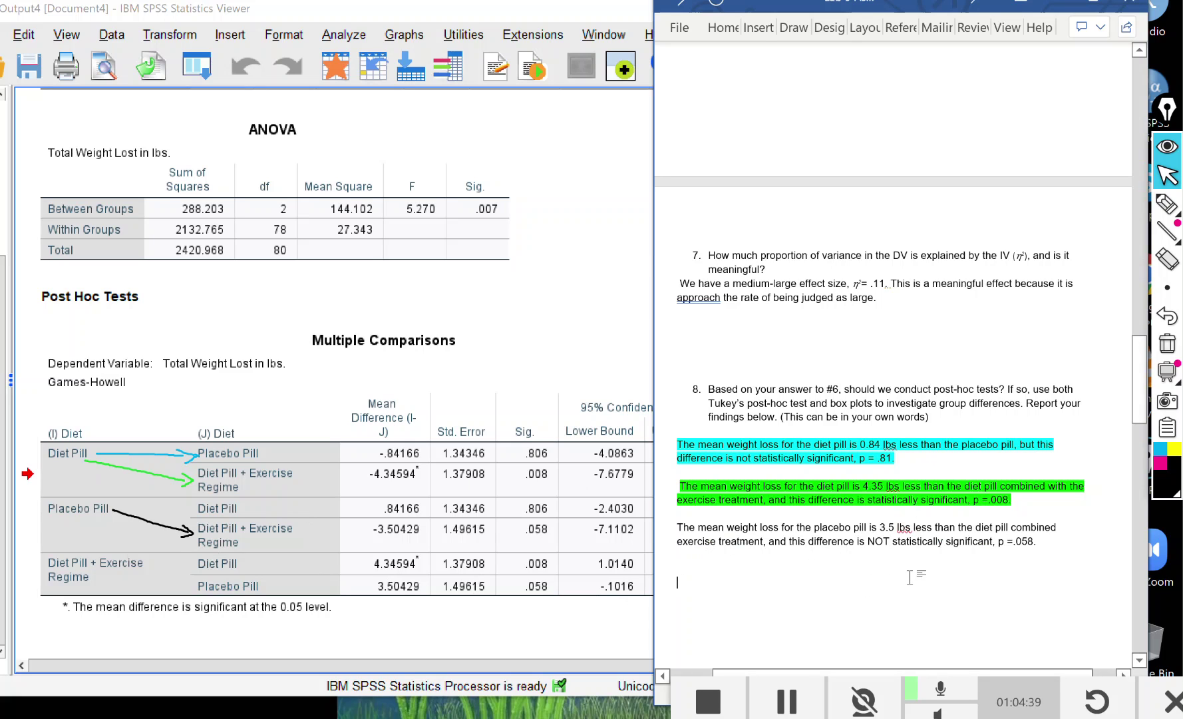
- Read through question 9's fill-in-the-blank APA report and question 10 in the Word document
click(420, 579)
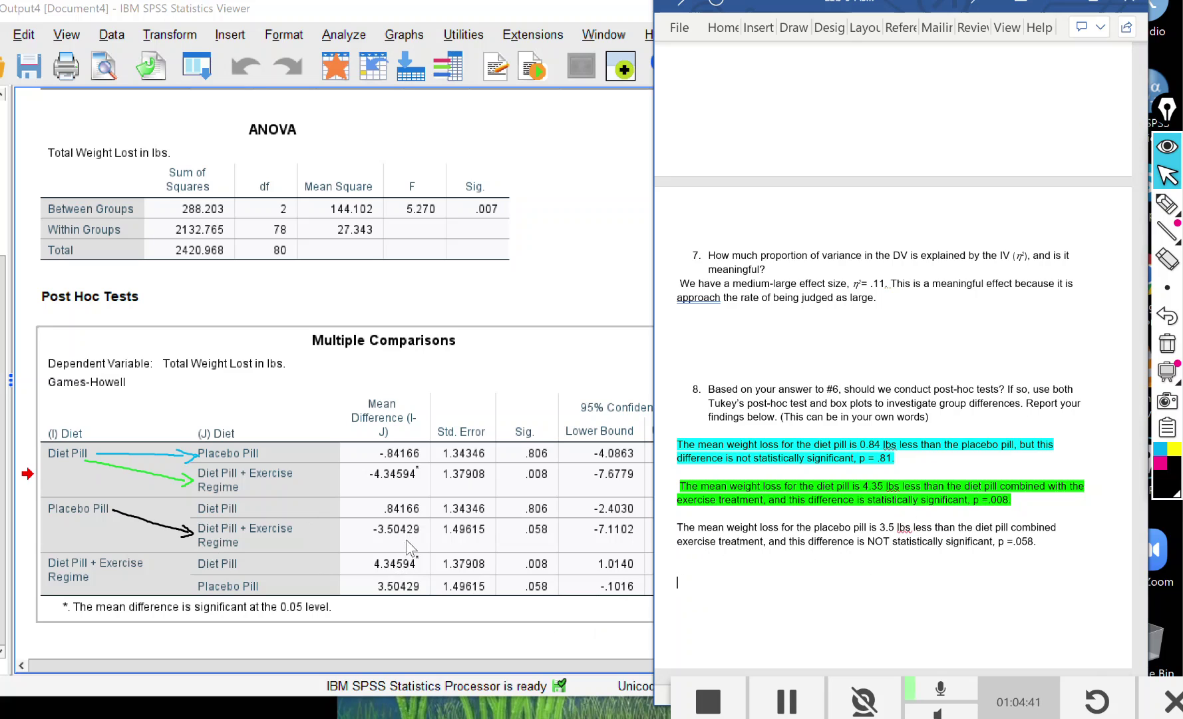
click(742, 503)
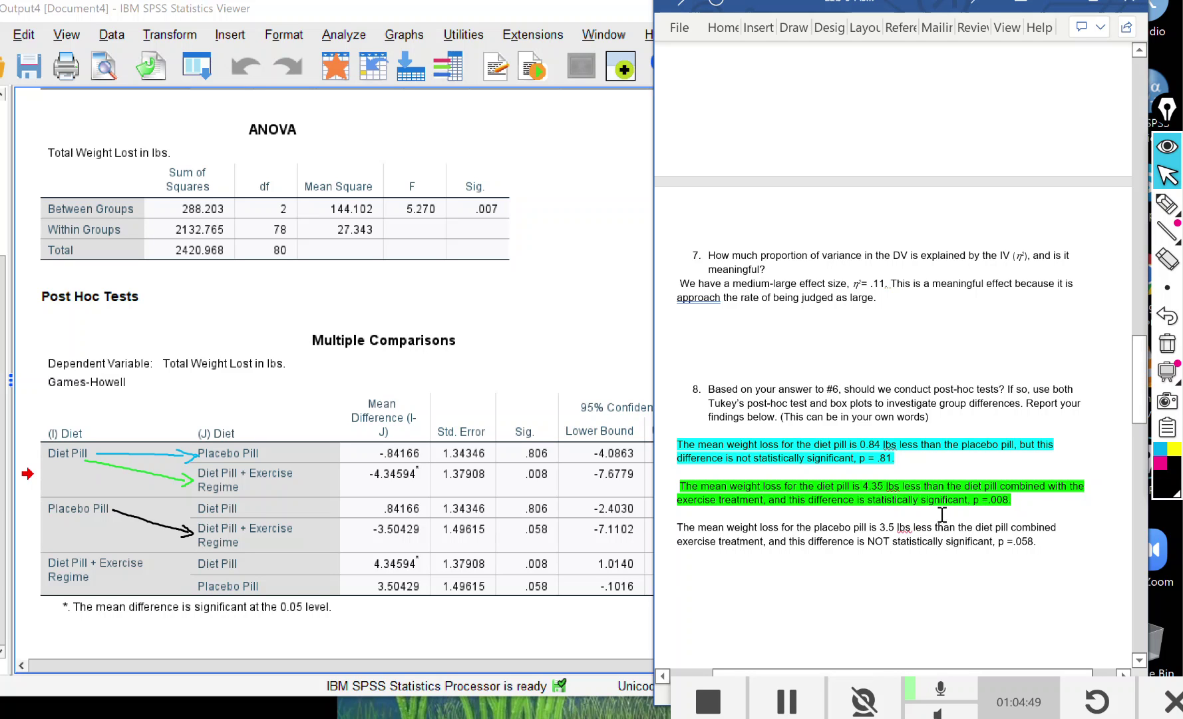
scroll(965, 565, down, 10)
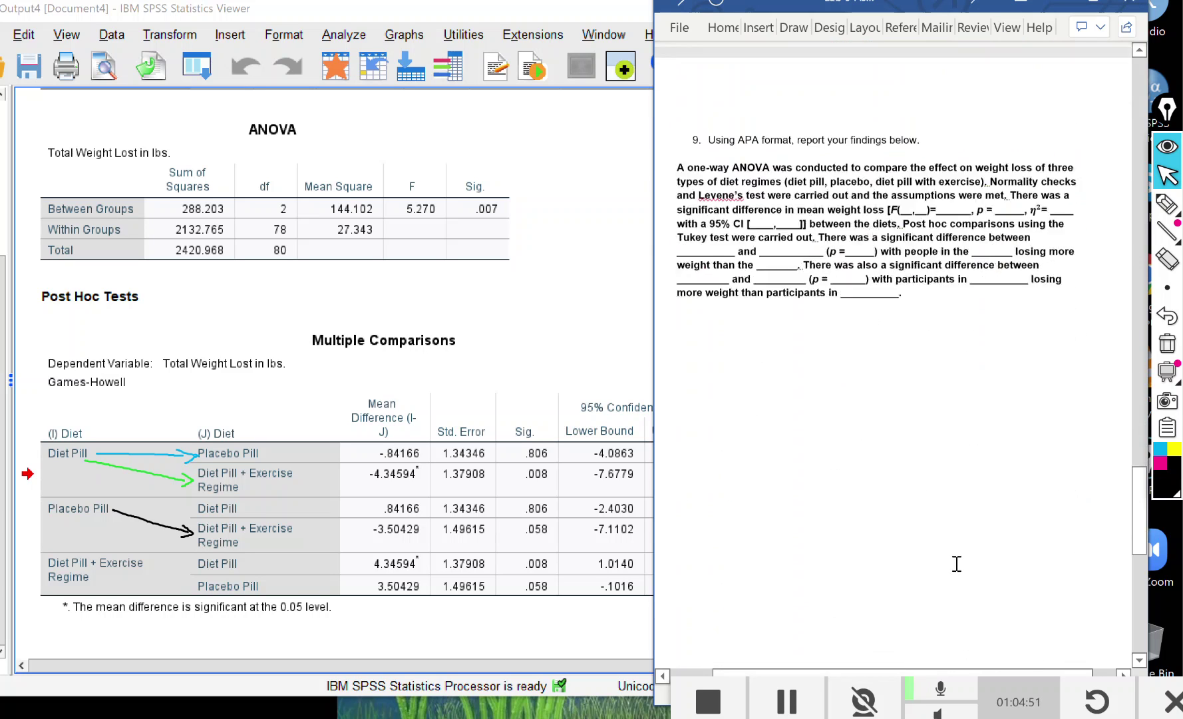
scroll(957, 564, down, 8)
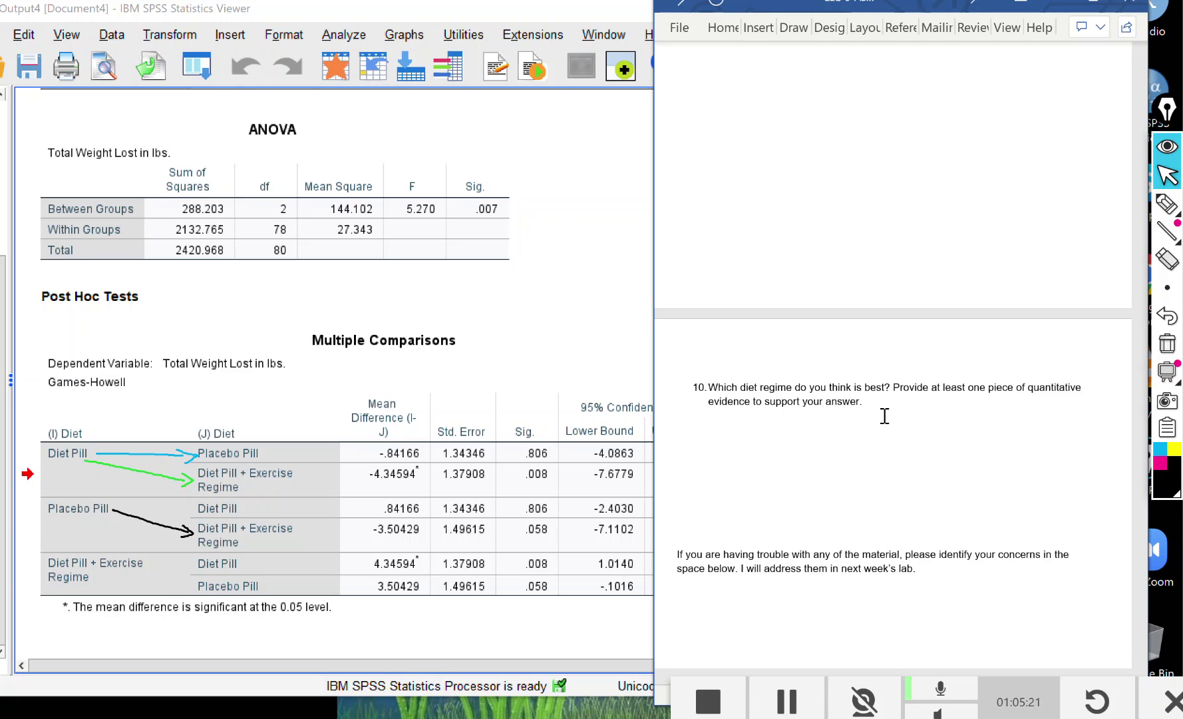
scroll(846, 418, up, 4)
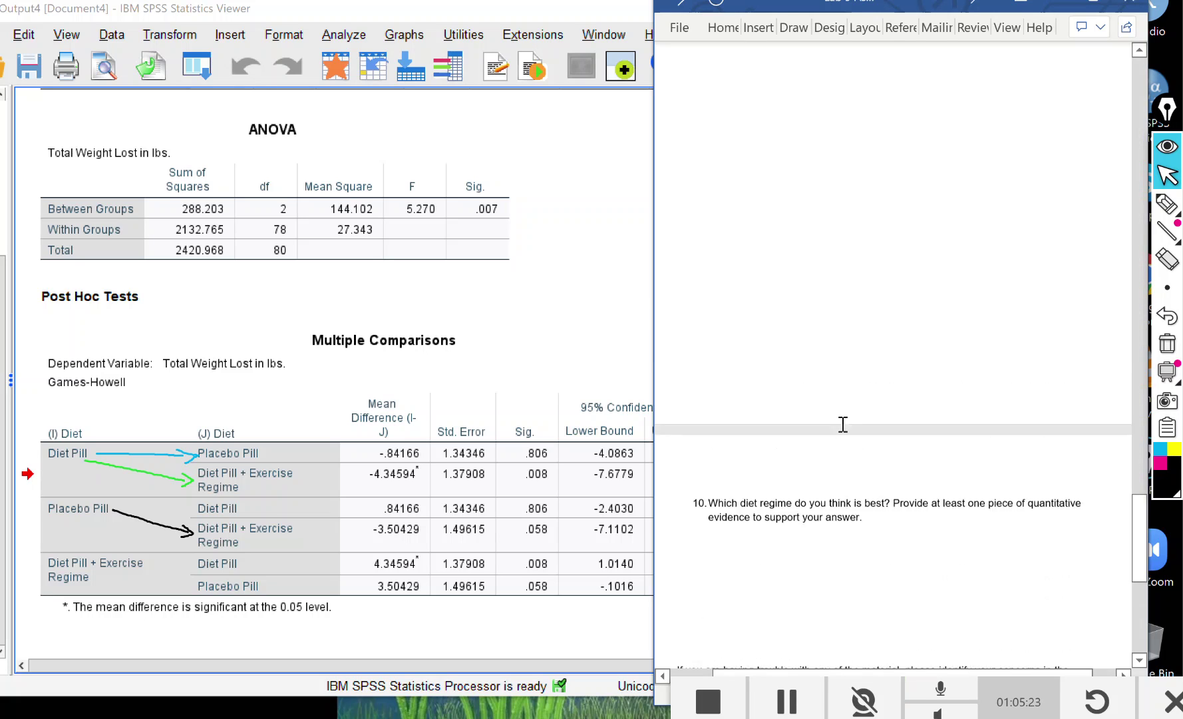
scroll(846, 418, up, 7)
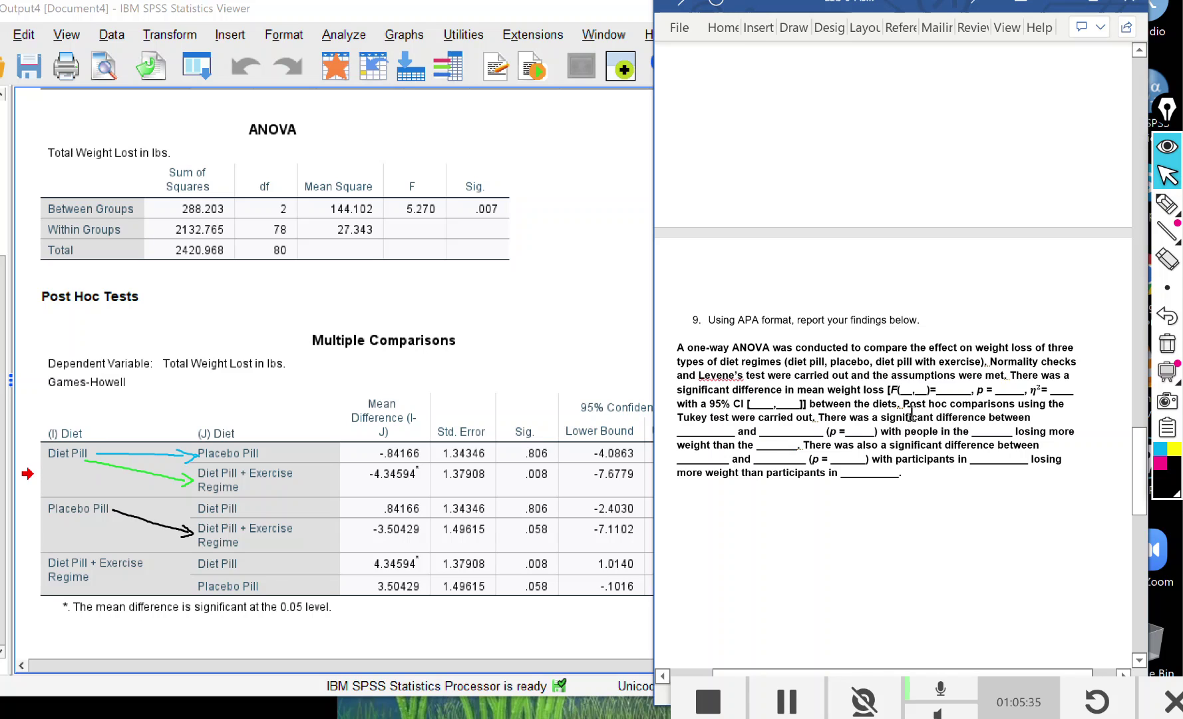
- Clear the drawn arrows from the SPSS output and narrow its window so the ANOVA tables sit beside question 9's APA report
click(506, 384)
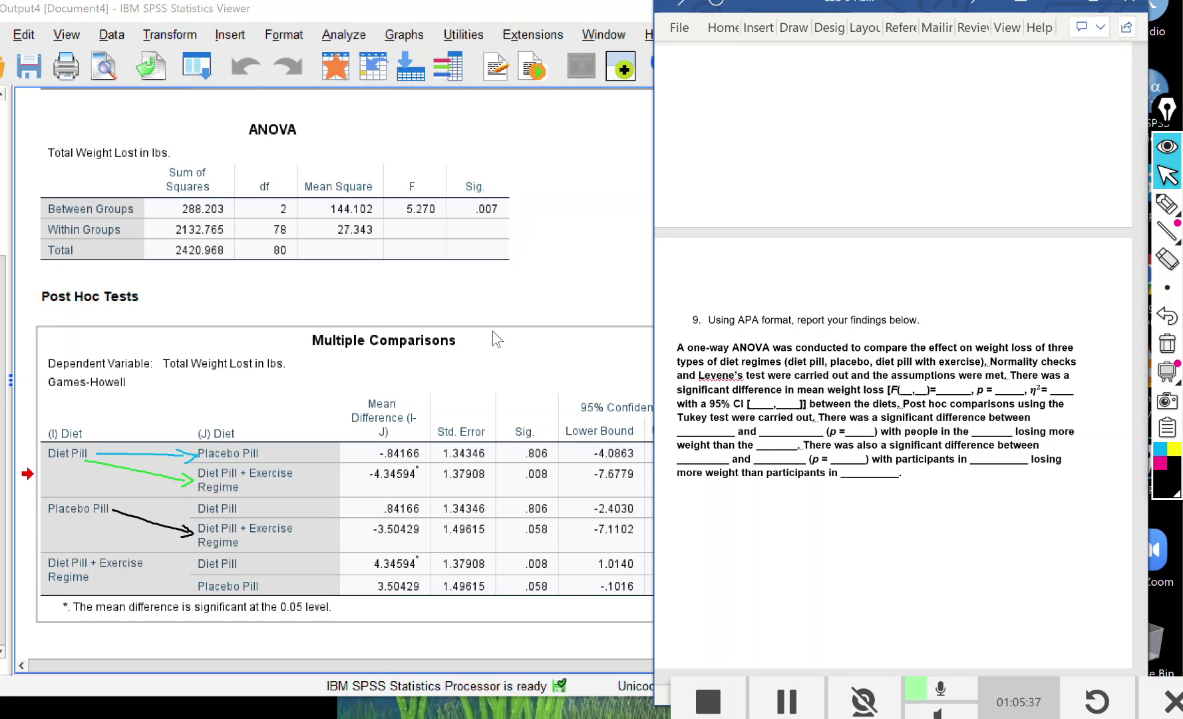
click(421, 238)
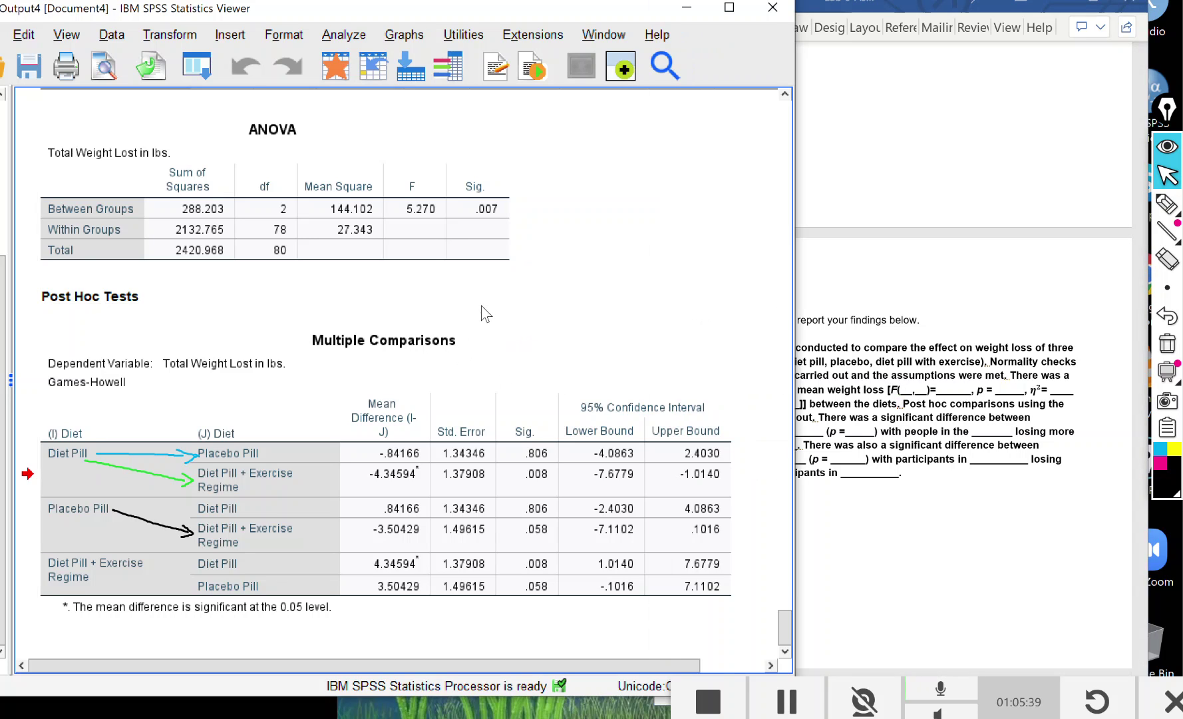
scroll(493, 327, up, 8)
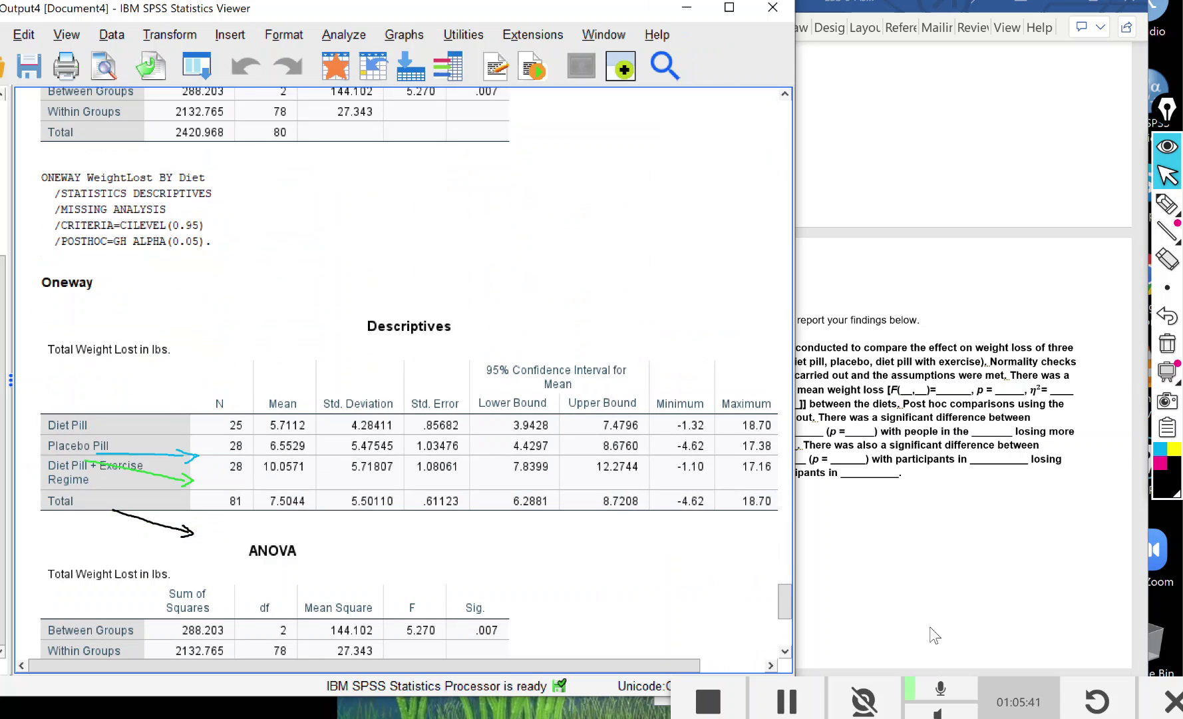
click(1169, 343)
click(403, 334)
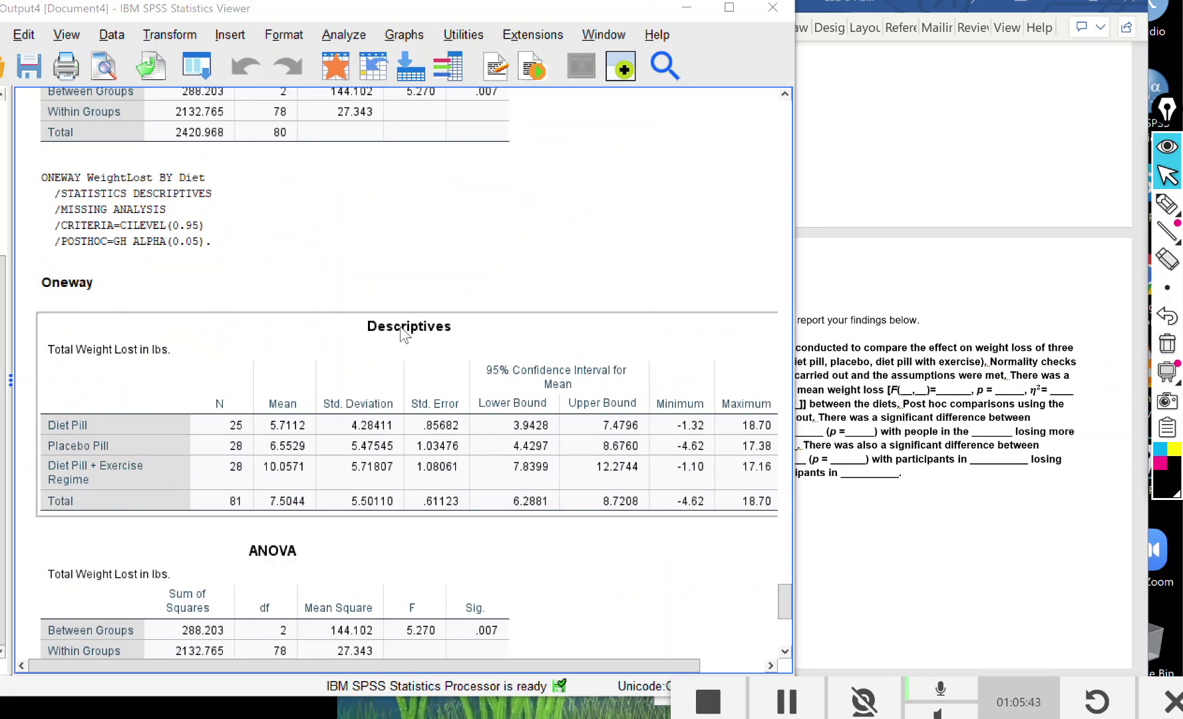
scroll(474, 344, down, 5)
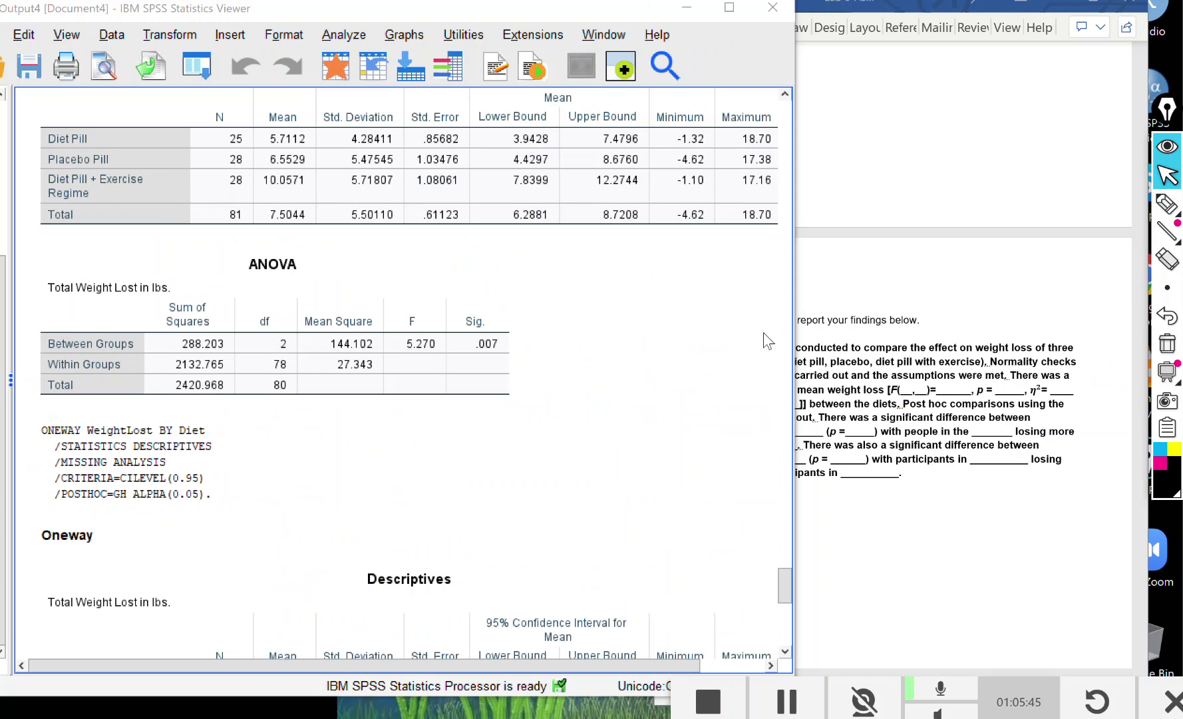
drag(796, 332, 668, 340)
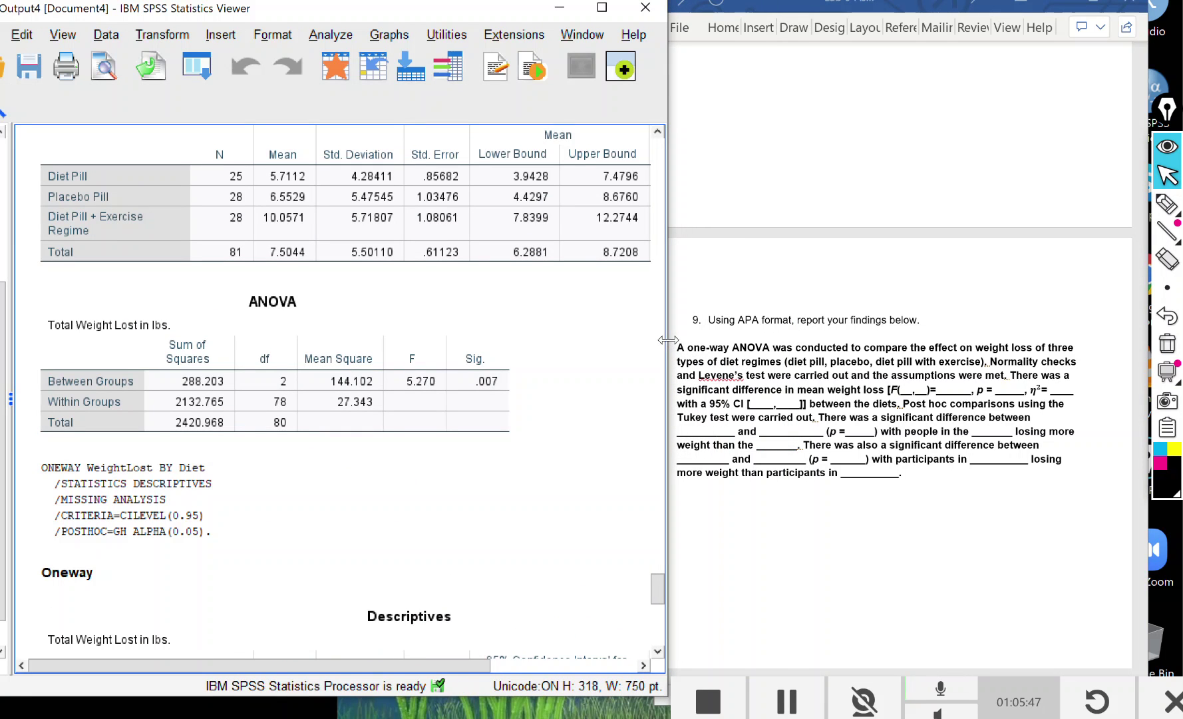
- Fill the F statistic's two degrees-of-freedom blanks in question 9's APA report with 2 and 78
click(906, 392)
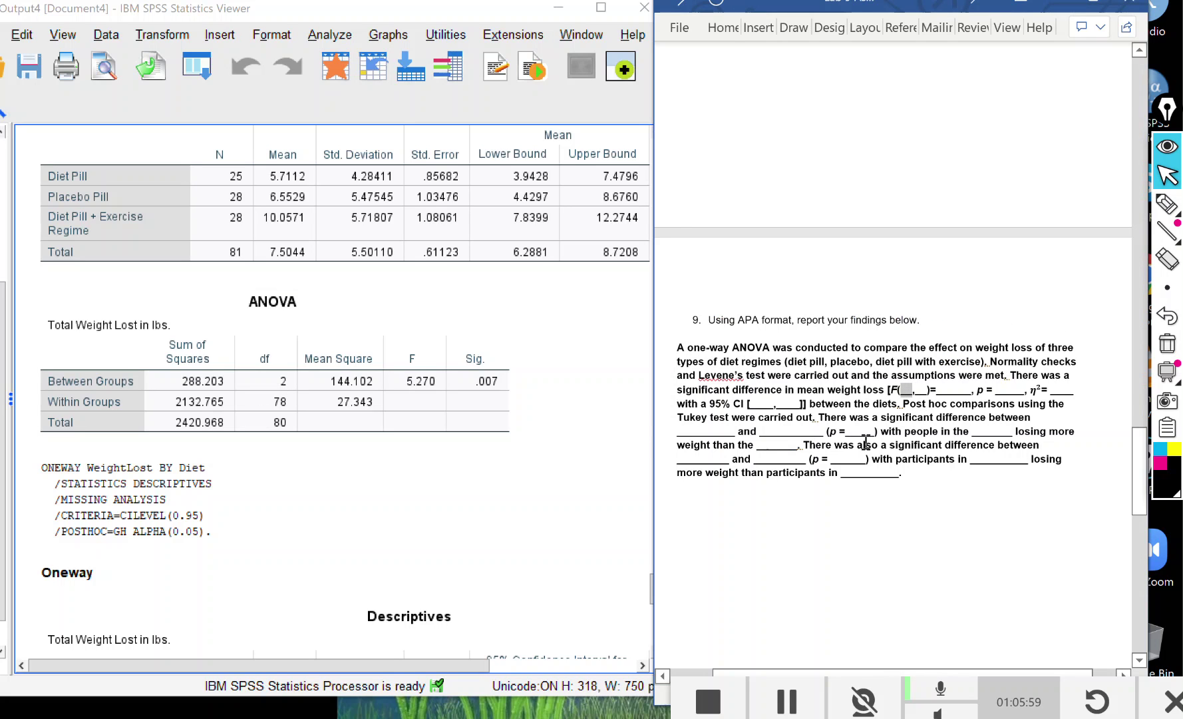
text(2)
click(180, 426)
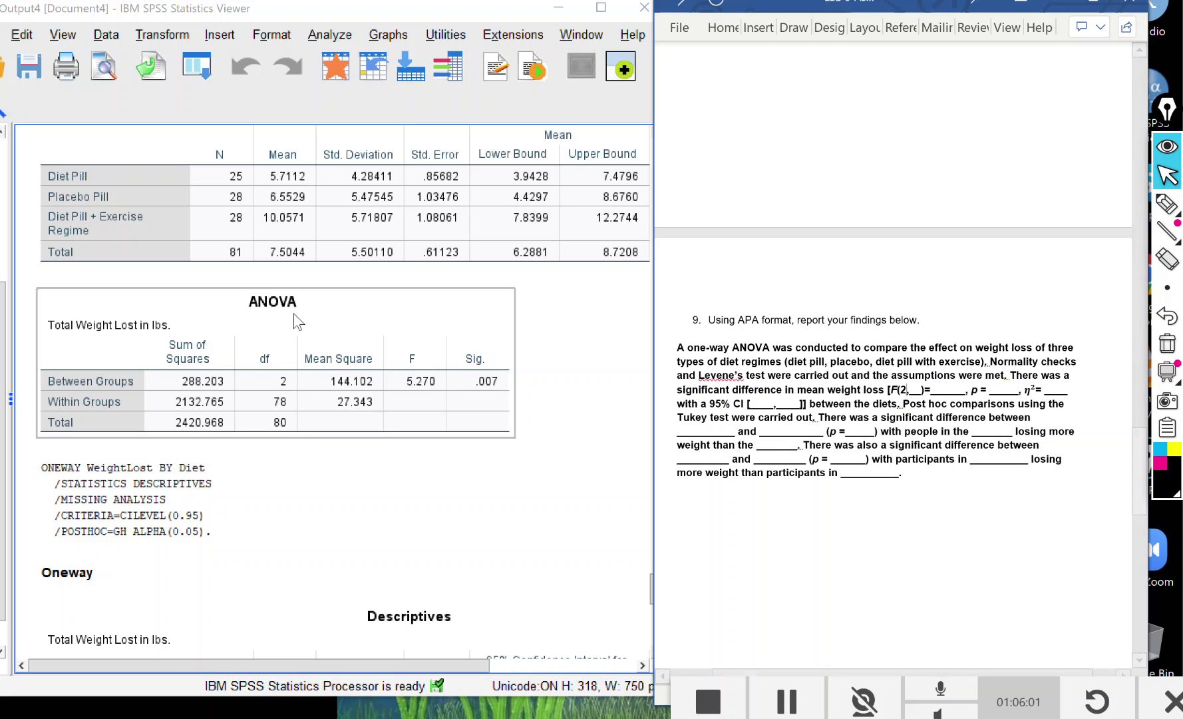
click(918, 393)
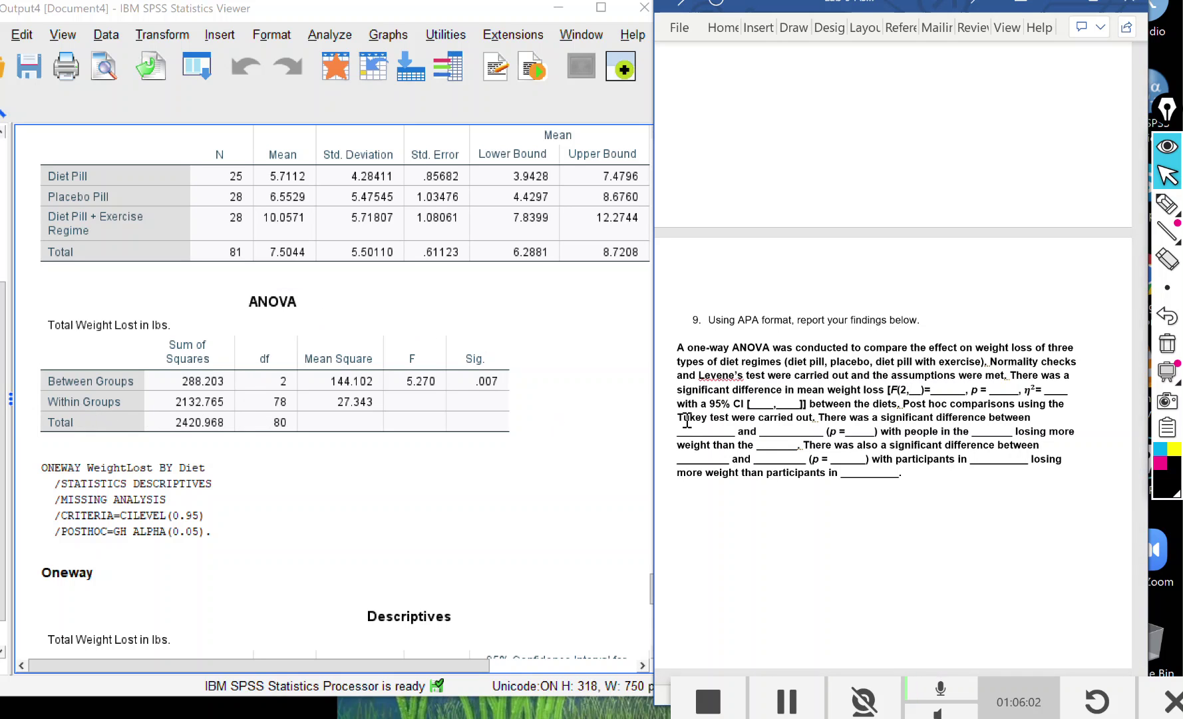
double_click(919, 393)
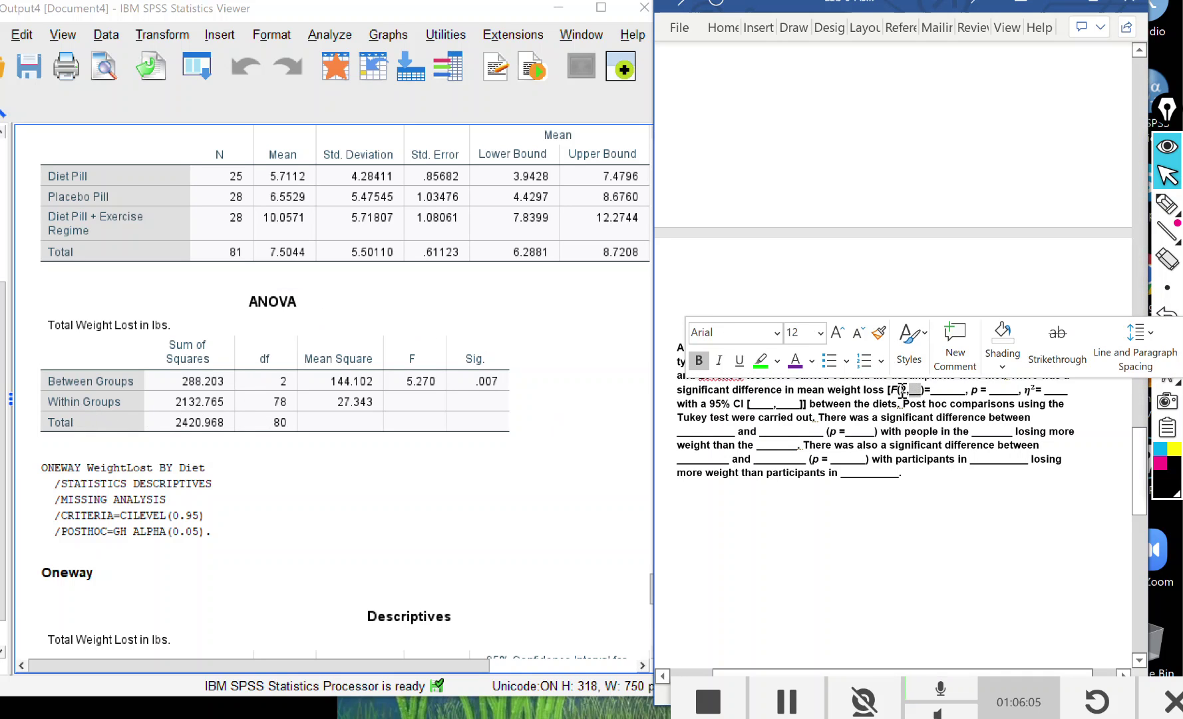
text(78)
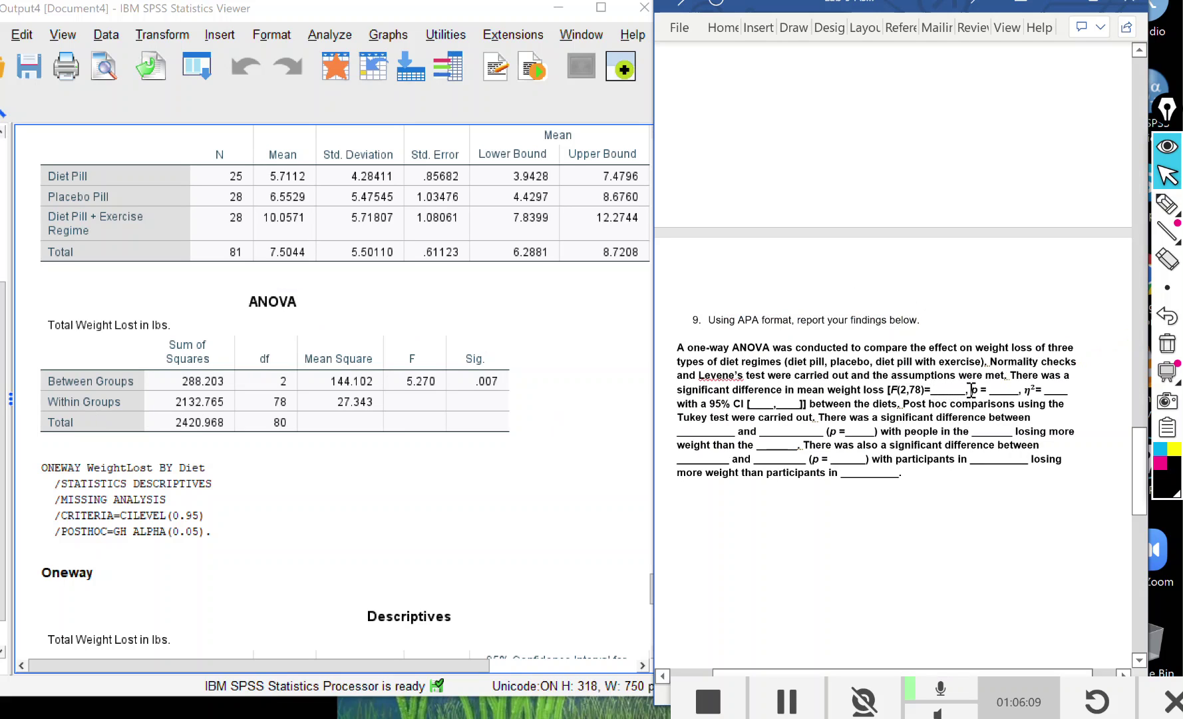
- Complete the ANOVA statistics in question 9's report with F = 5.27, p = .007 and η² = .11
drag(967, 390, 930, 390)
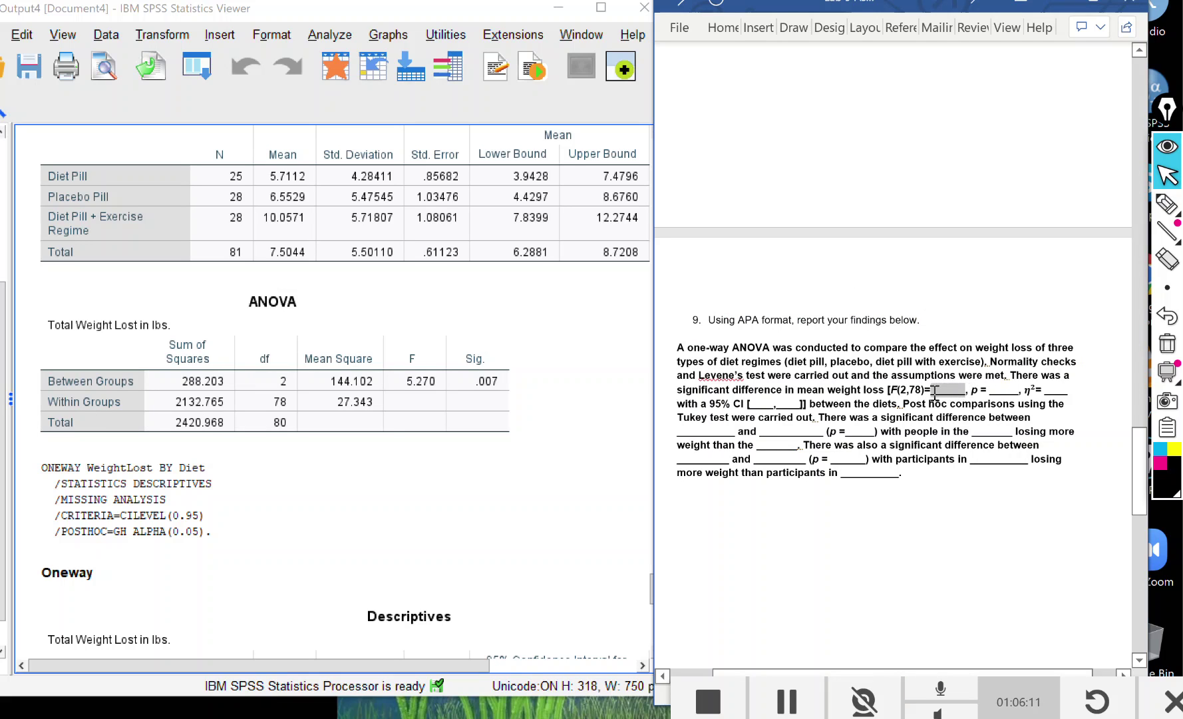
text(5.)
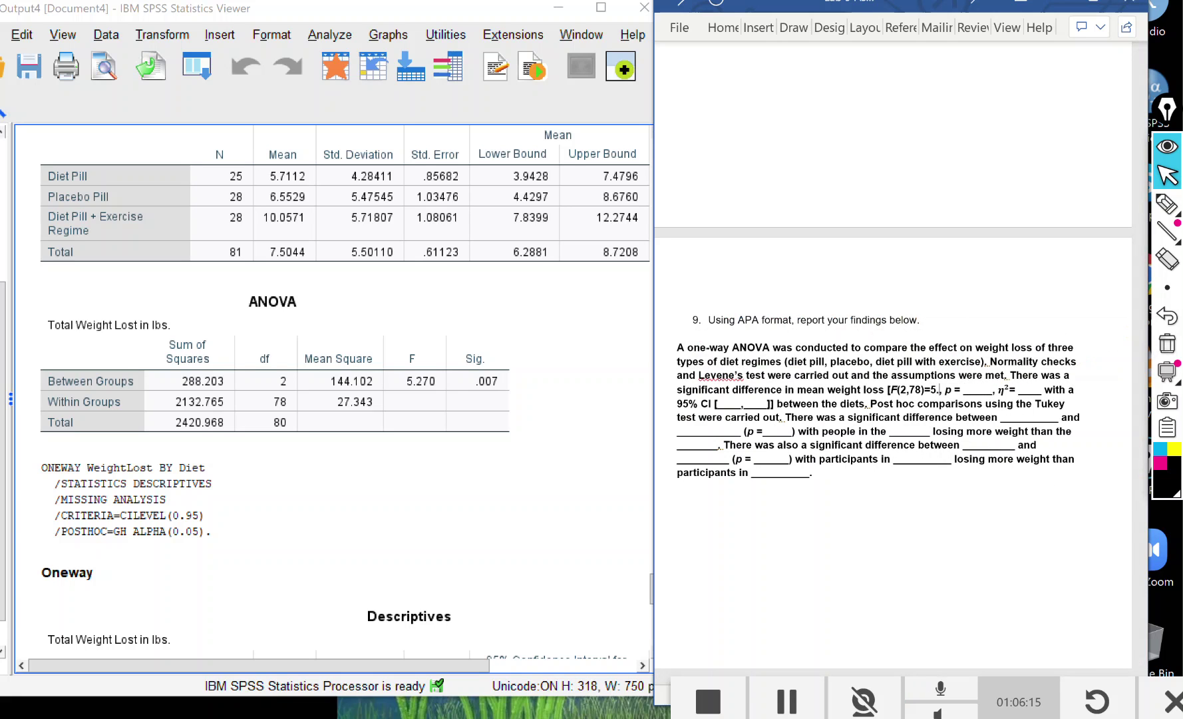
text(27)
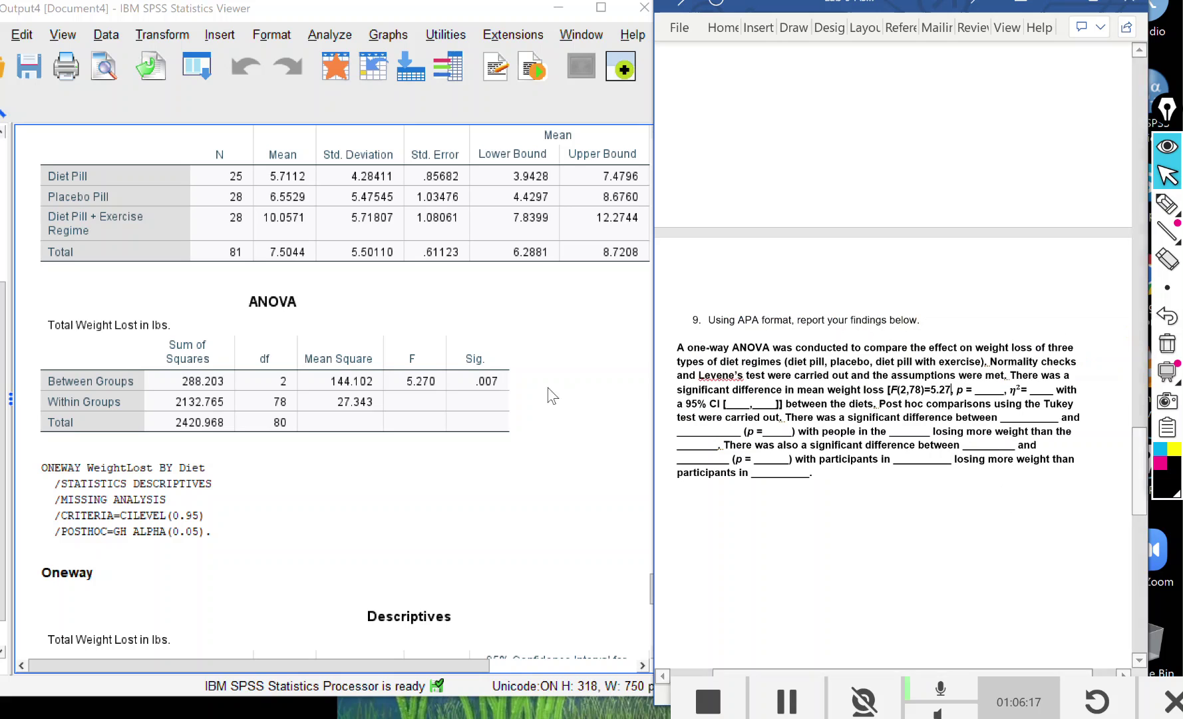
drag(1005, 390, 978, 394)
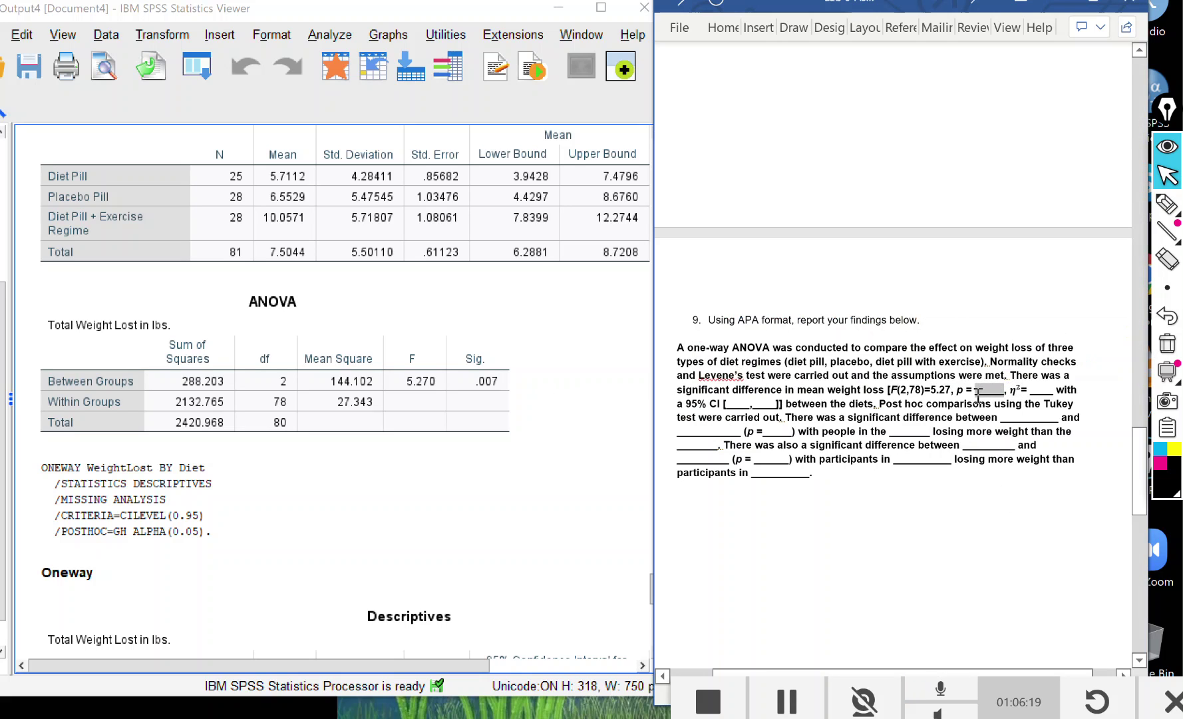
text(.007)
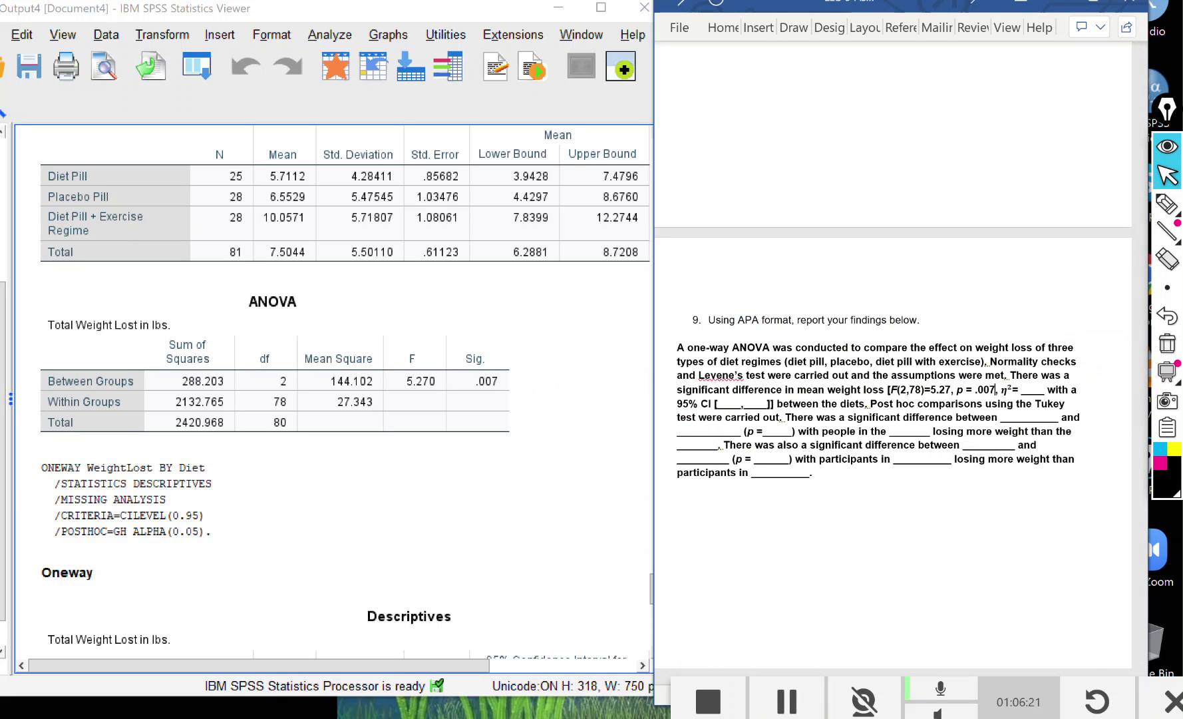
drag(1047, 391, 1024, 393)
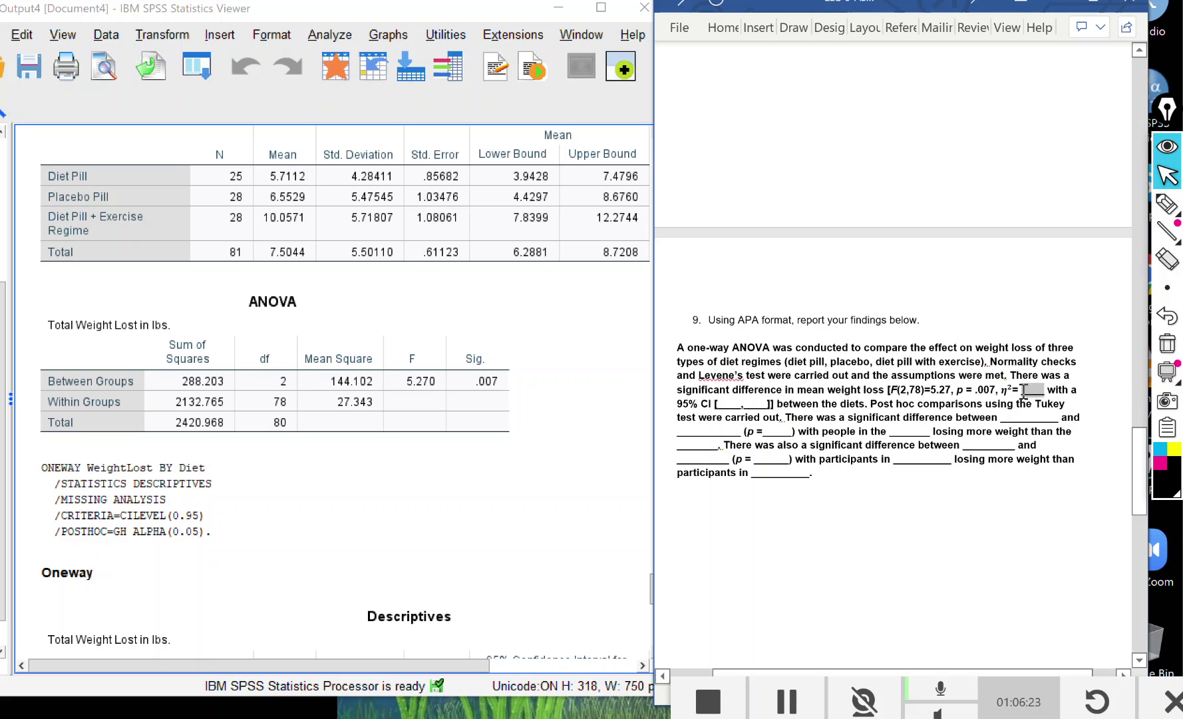
text(.11)
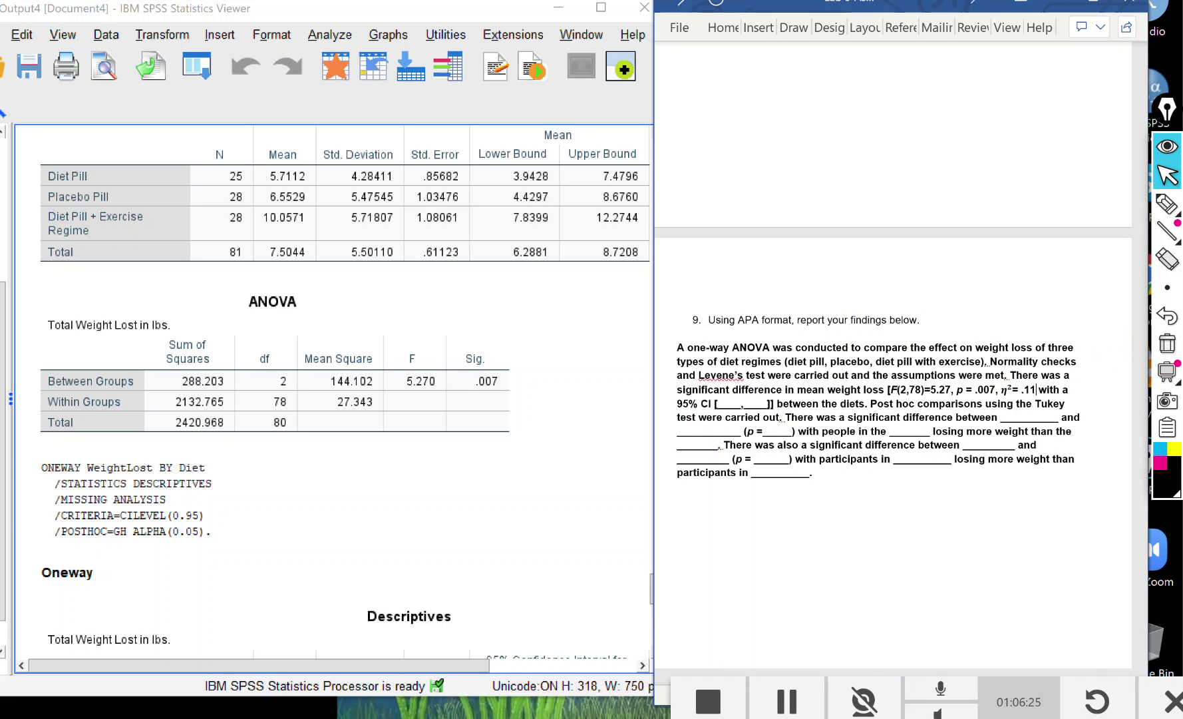
- Look up the total row's 95% confidence interval in the SPSS Descriptives table and enter its bounds, 6.29 and 8.72, in the report's CI blanks
click(608, 381)
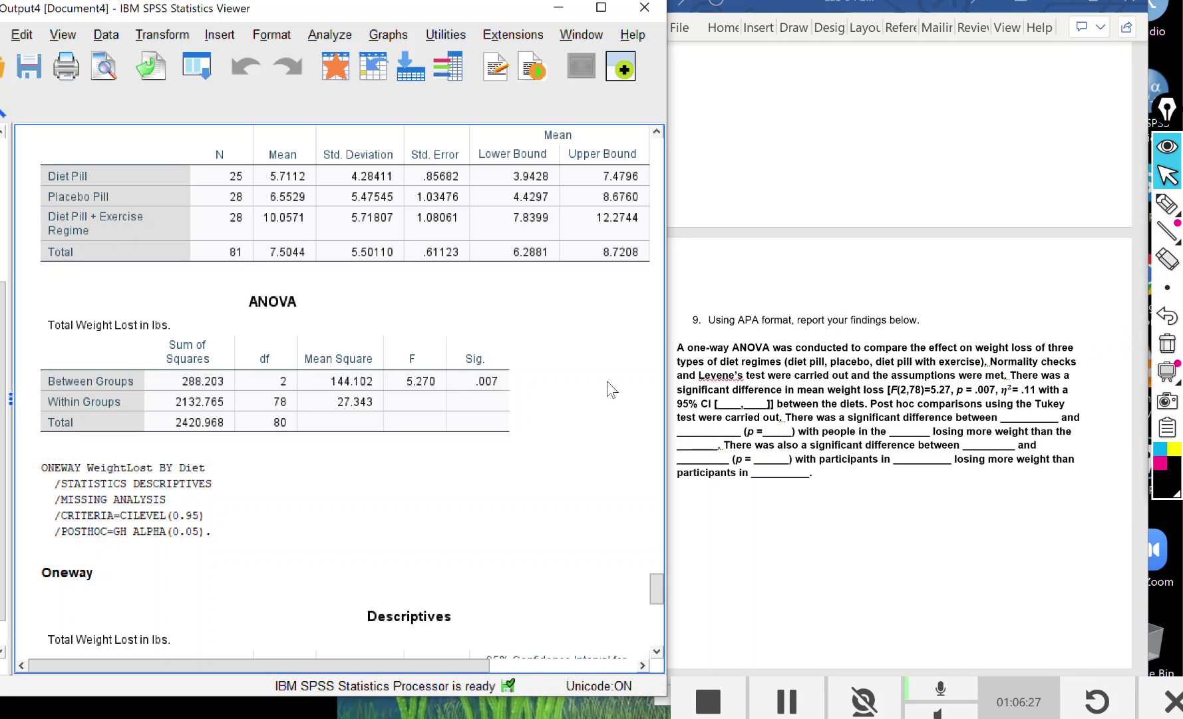
scroll(554, 320, down, 3)
click(555, 320)
scroll(579, 357, down, 1)
click(580, 361)
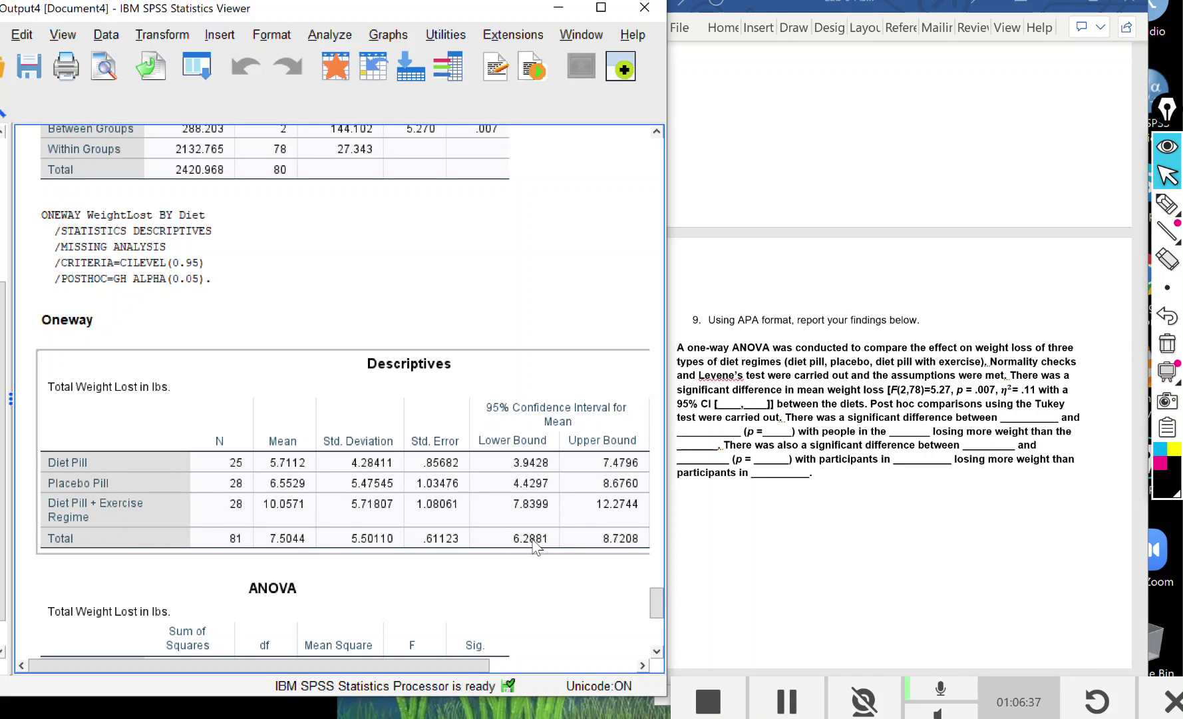
click(770, 390)
drag(741, 404, 724, 406)
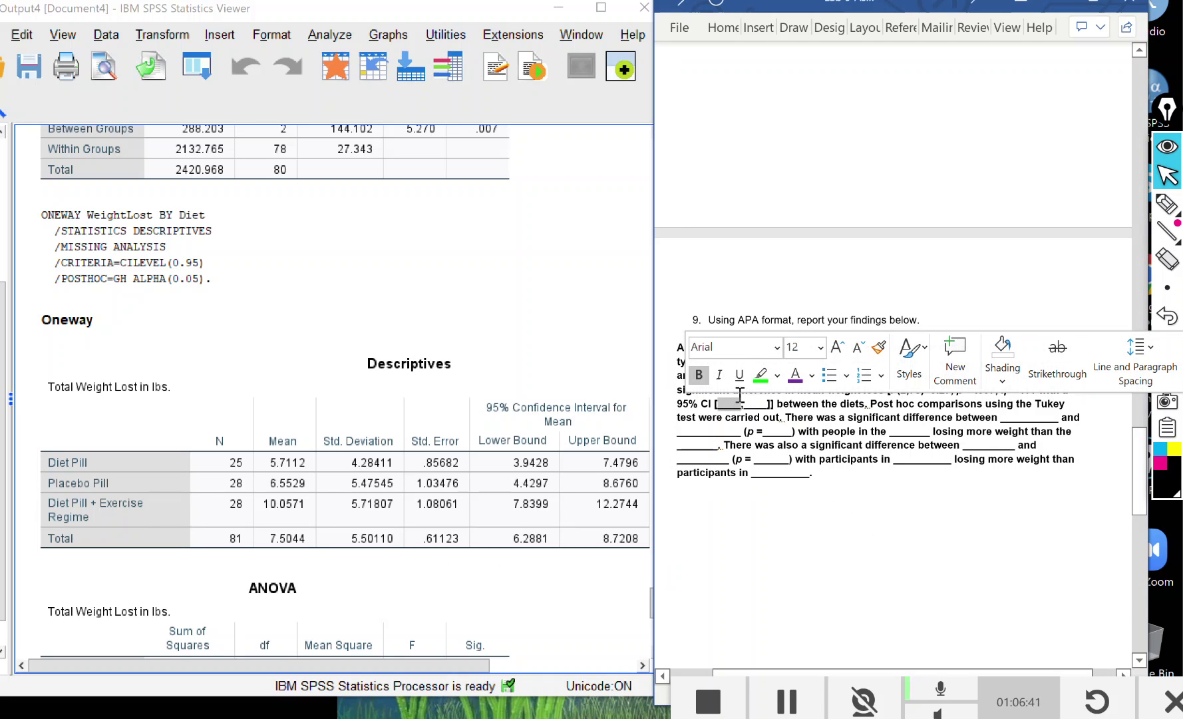
text(6.2)
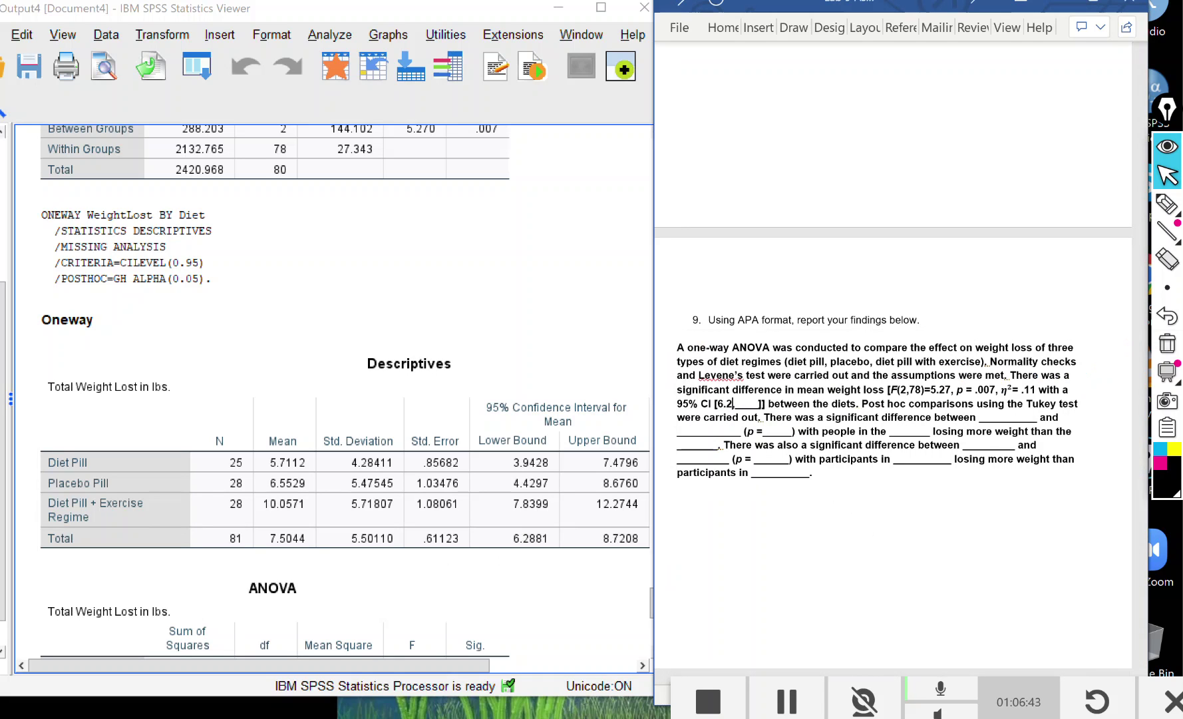
text(9,)
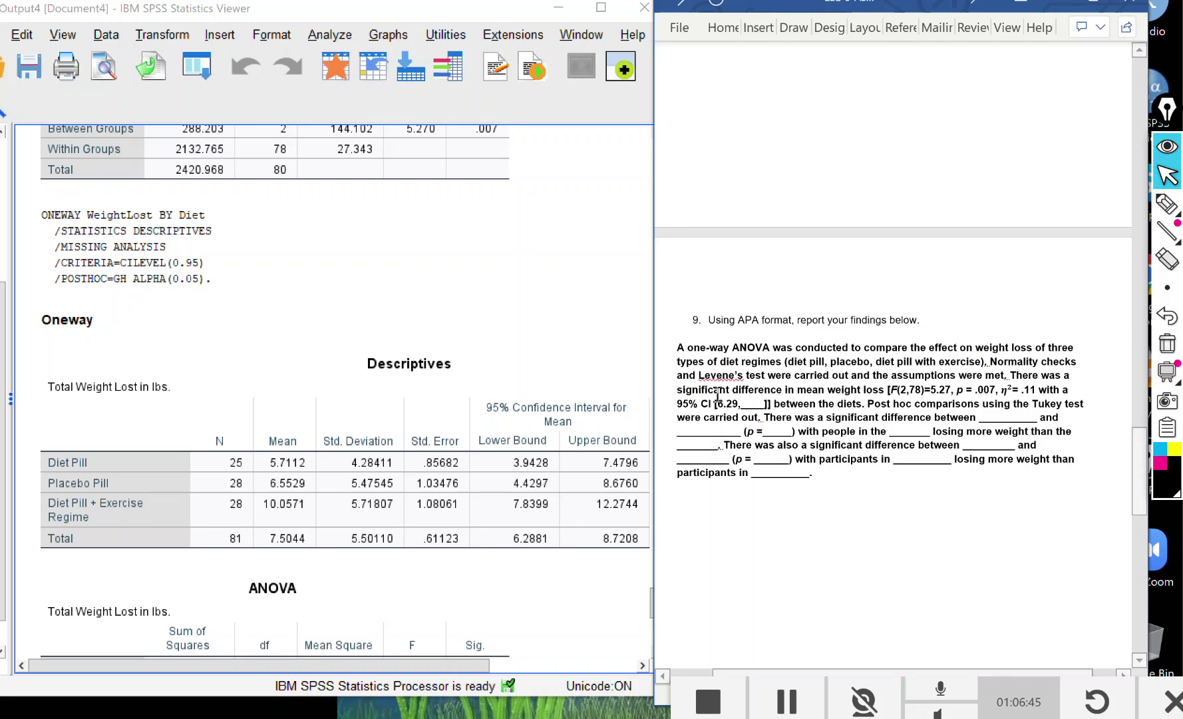
drag(766, 404, 744, 404)
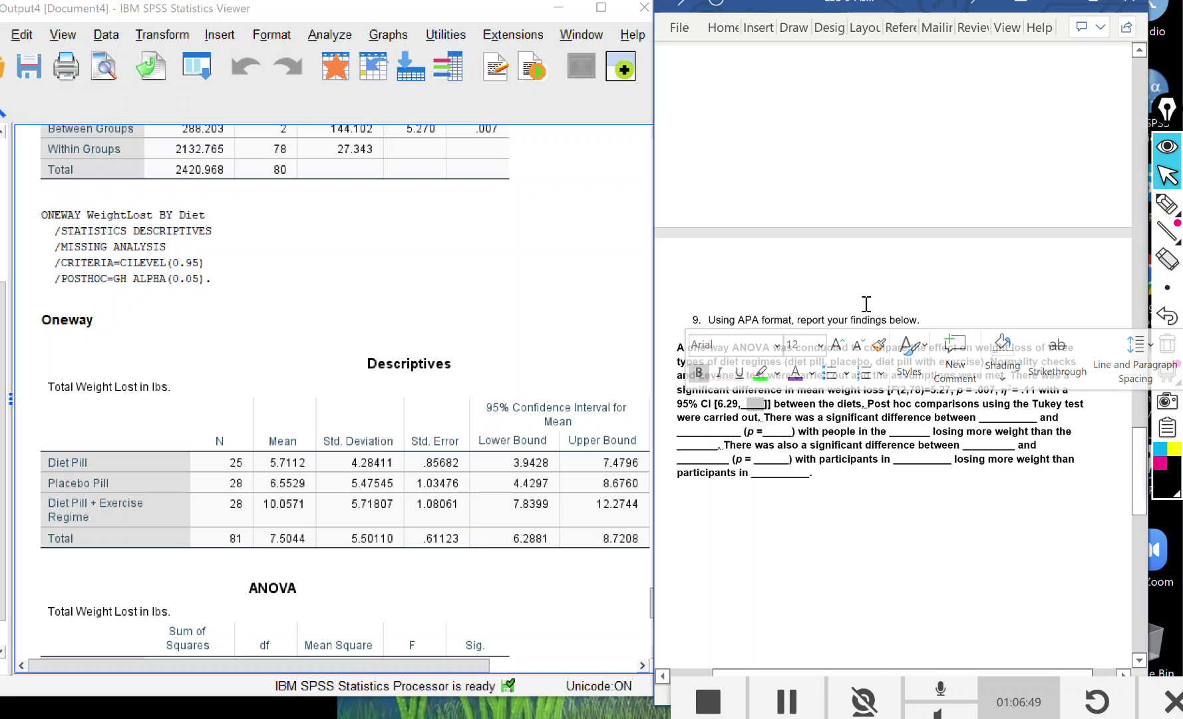
text(8.)
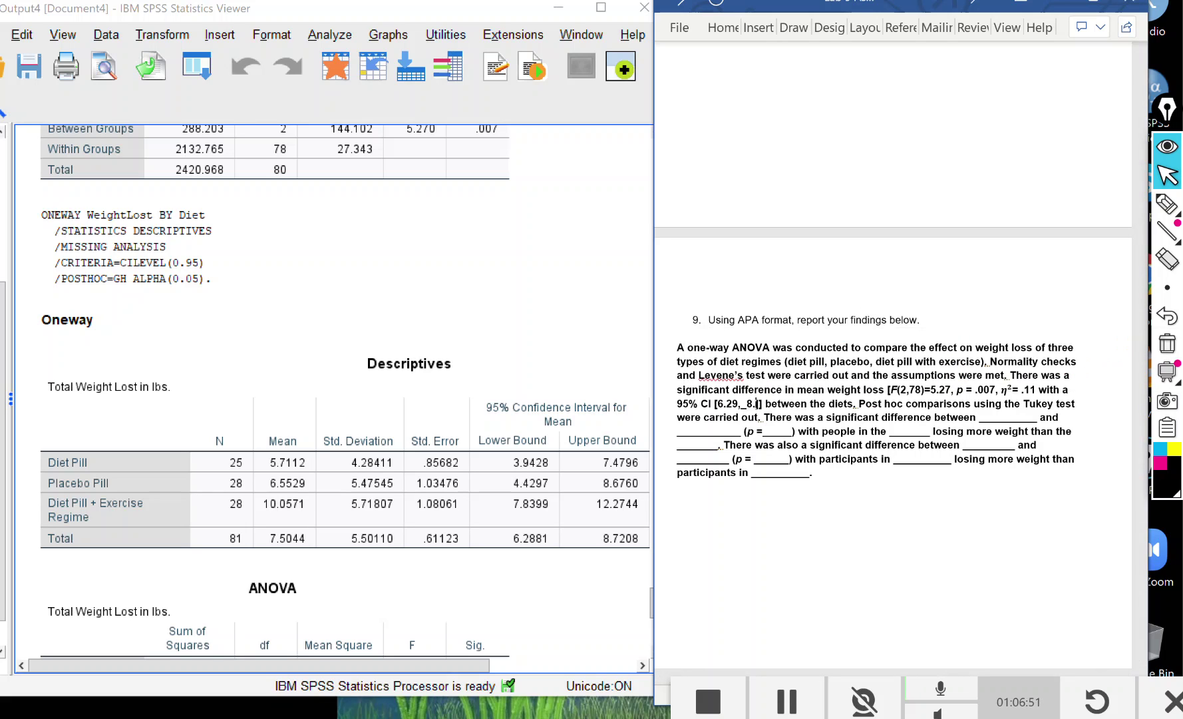
text(72)
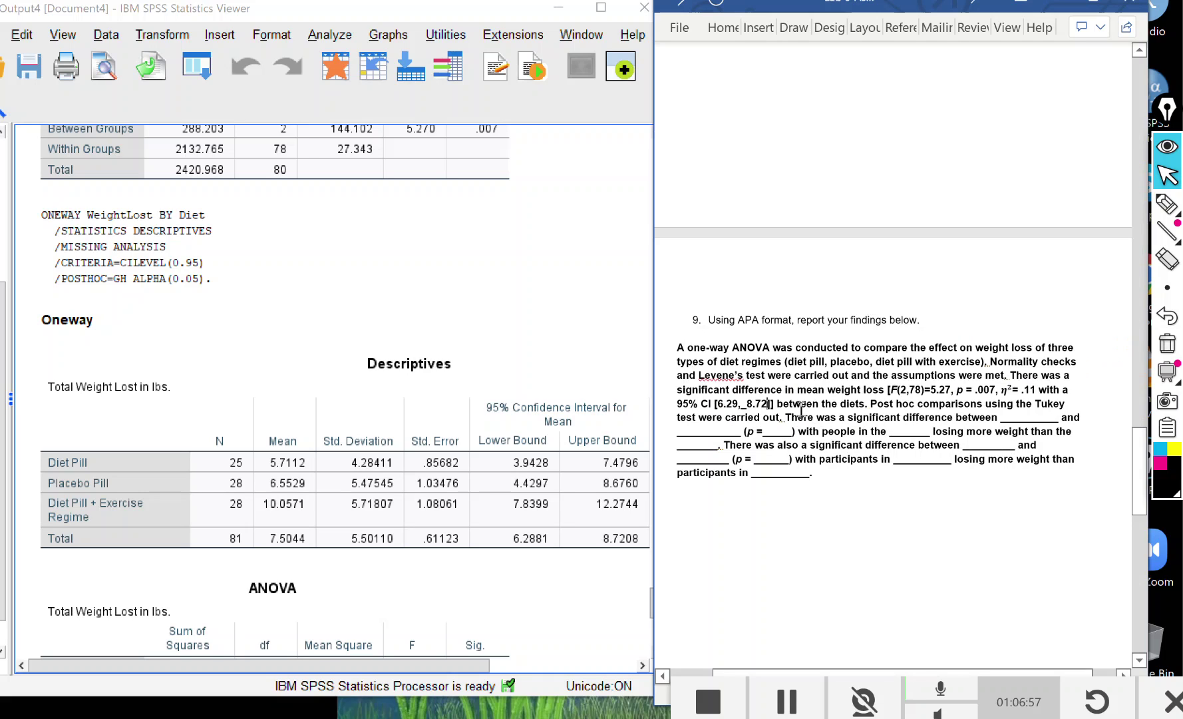
- Replace "Tukey" with "Games-Howell" as the post hoc test named in question 9's report
click(473, 537)
drag(1069, 403, 1039, 404)
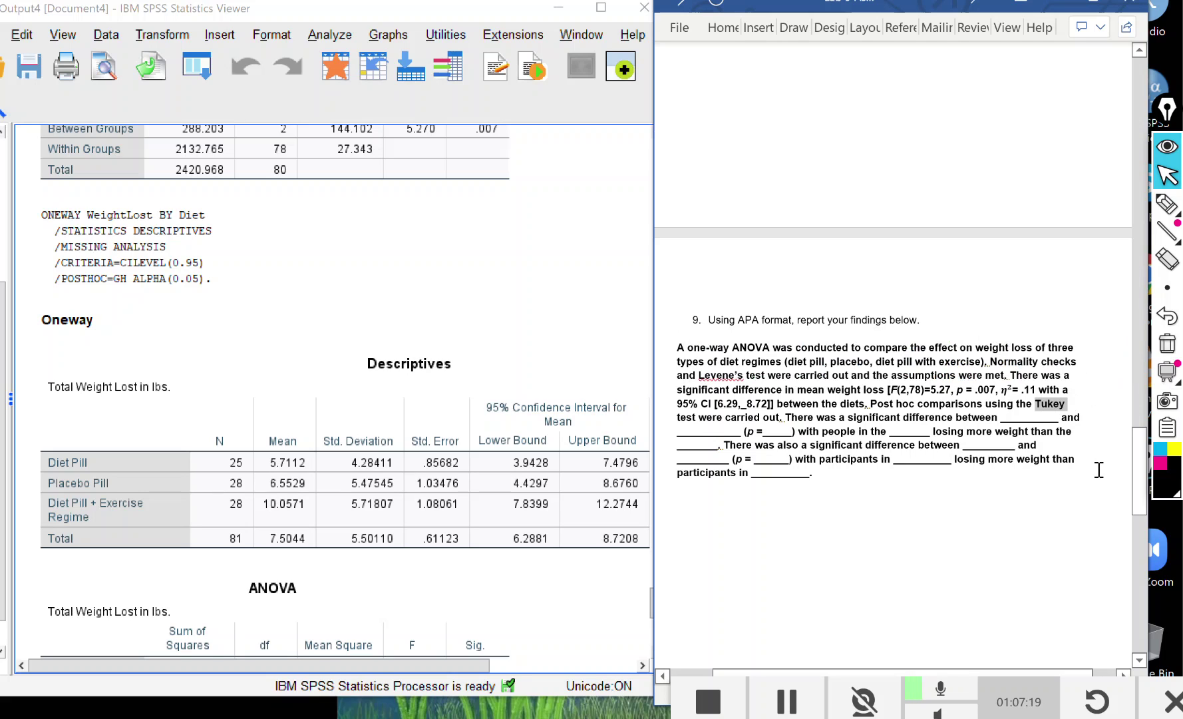
text(Gamestest were carried out. There was a significant difference between)
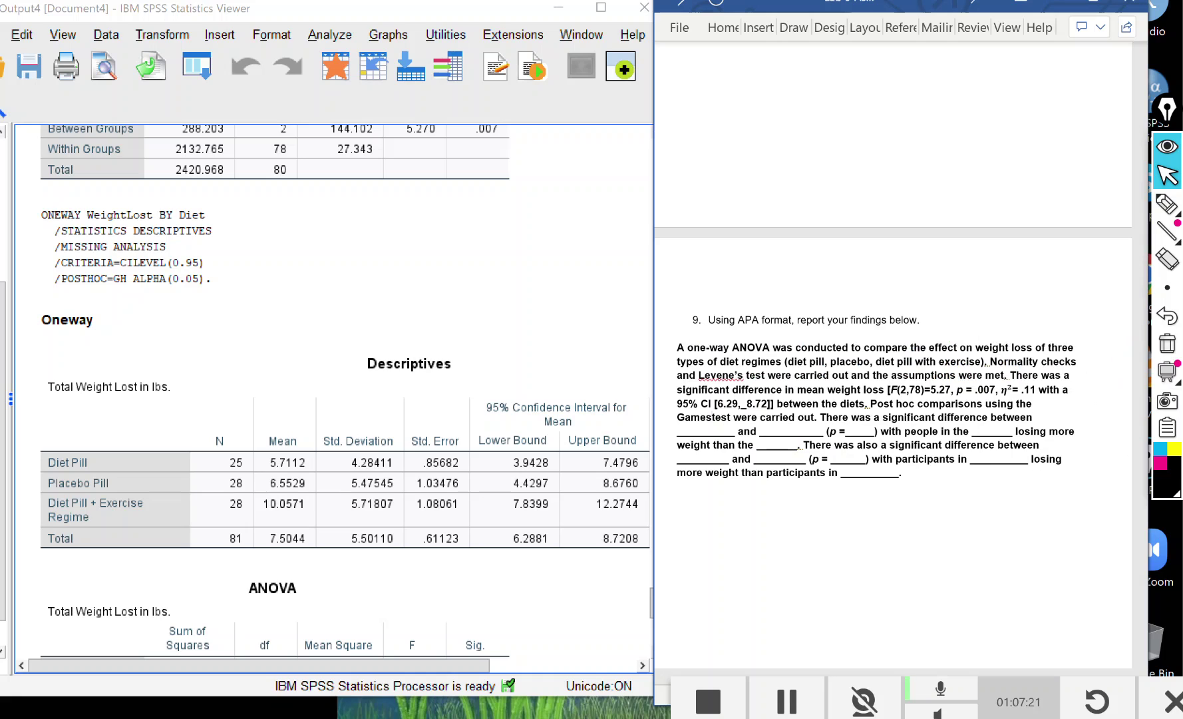
text(-Howell)
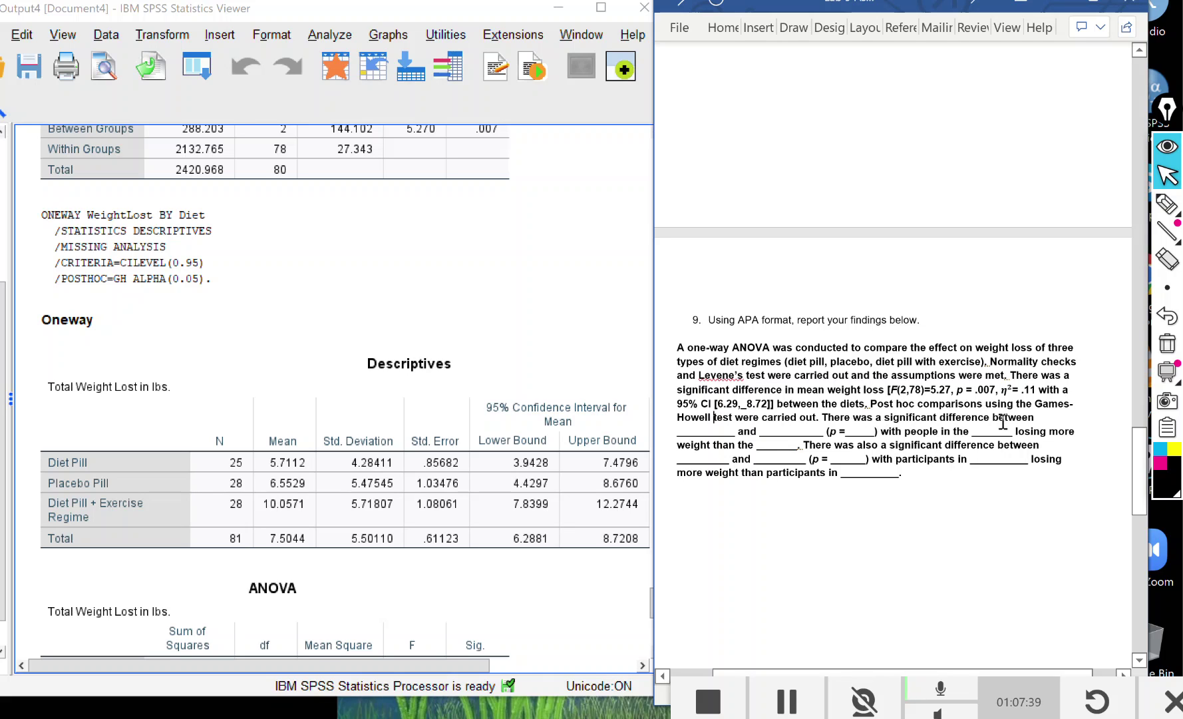
- Fill the two group blanks of the first post hoc comparison with "Diet Pill" and "placebo pill"
drag(734, 431, 678, 433)
text(Diet Pill)
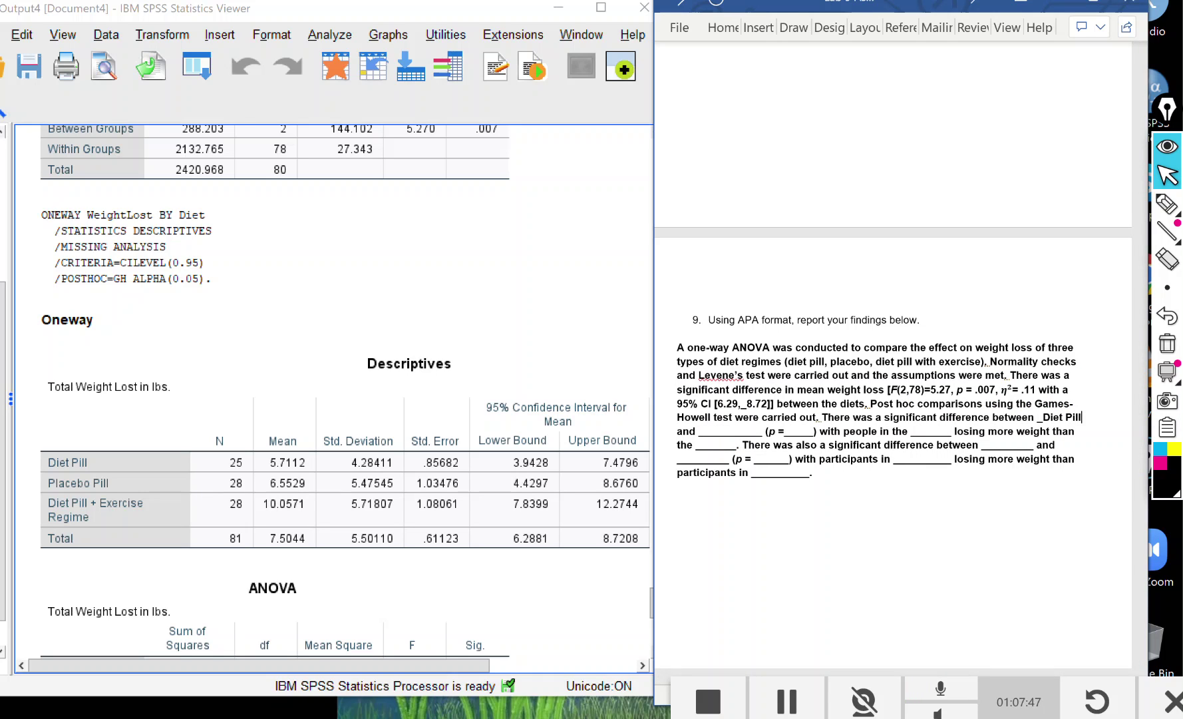
drag(764, 431, 700, 431)
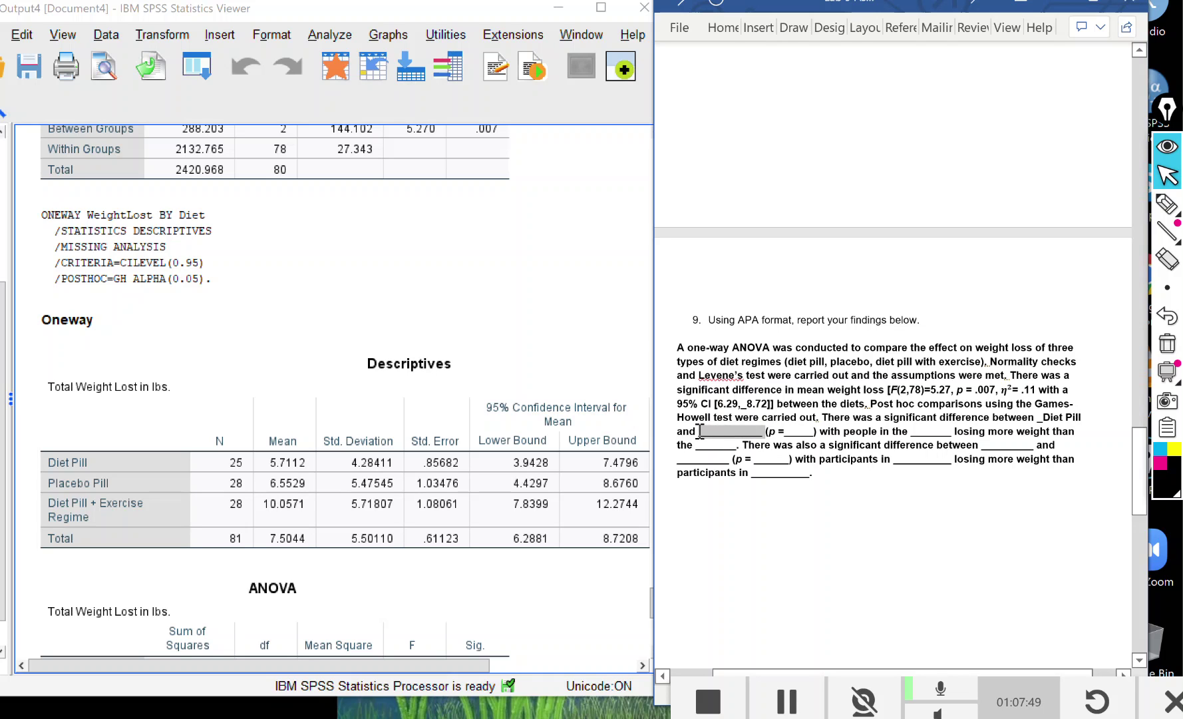
text(p[)
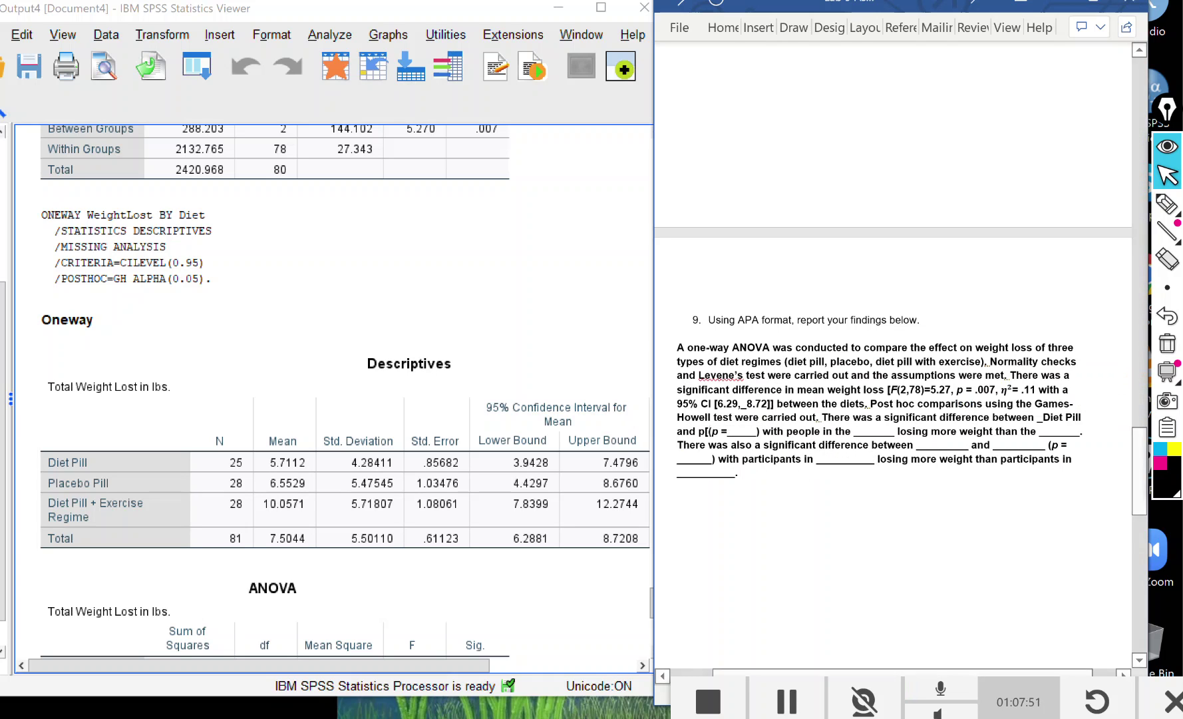
key(BackSpace)
text(lacebo pi)
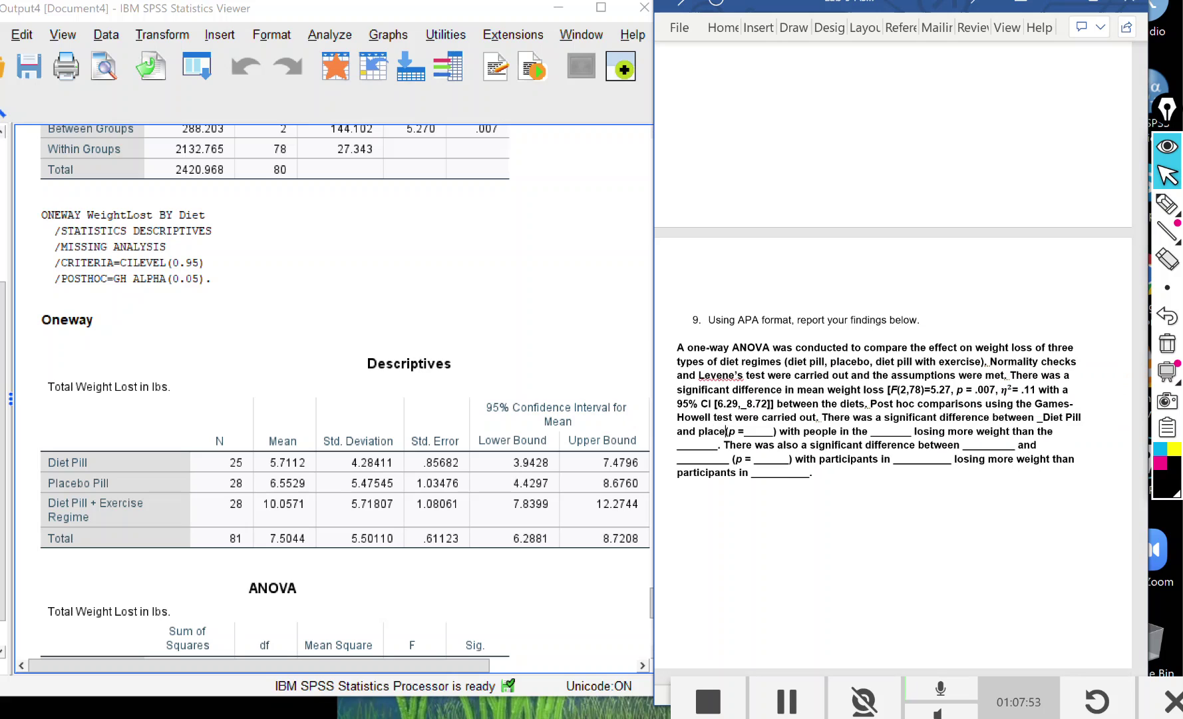
text(ll)
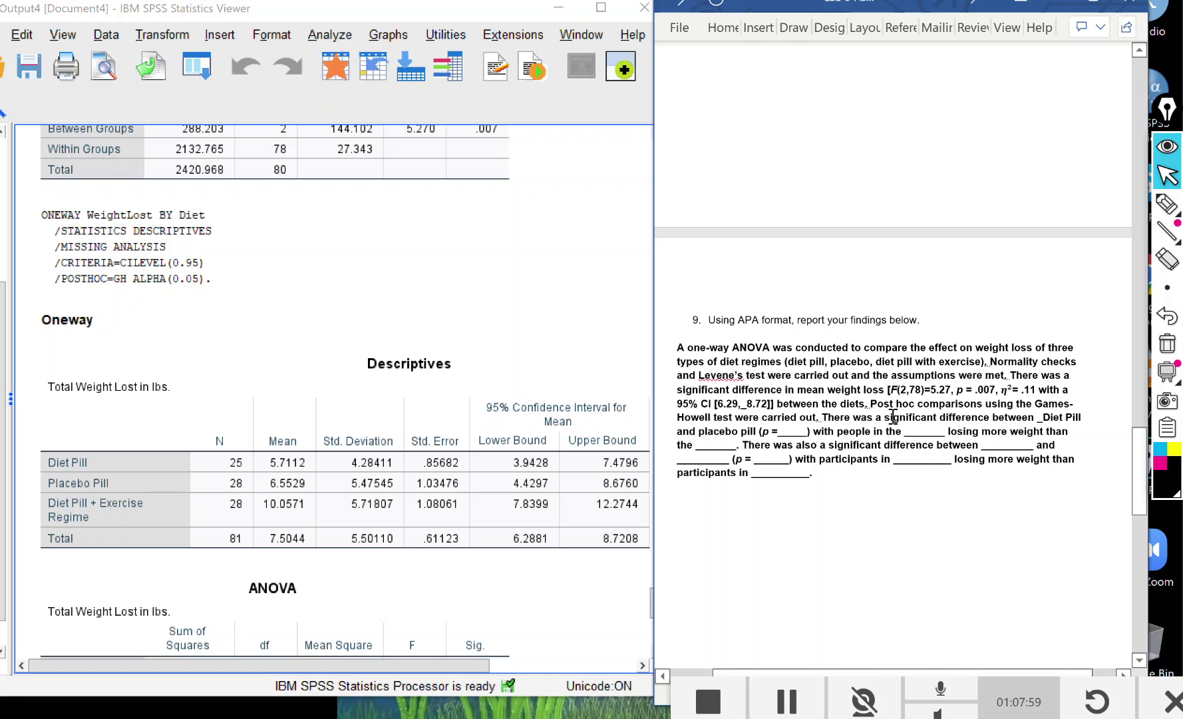
- Reword the first post hoc sentence to read "There was not a significant difference"
click(882, 417)
key(BackSpace)
text(not a)
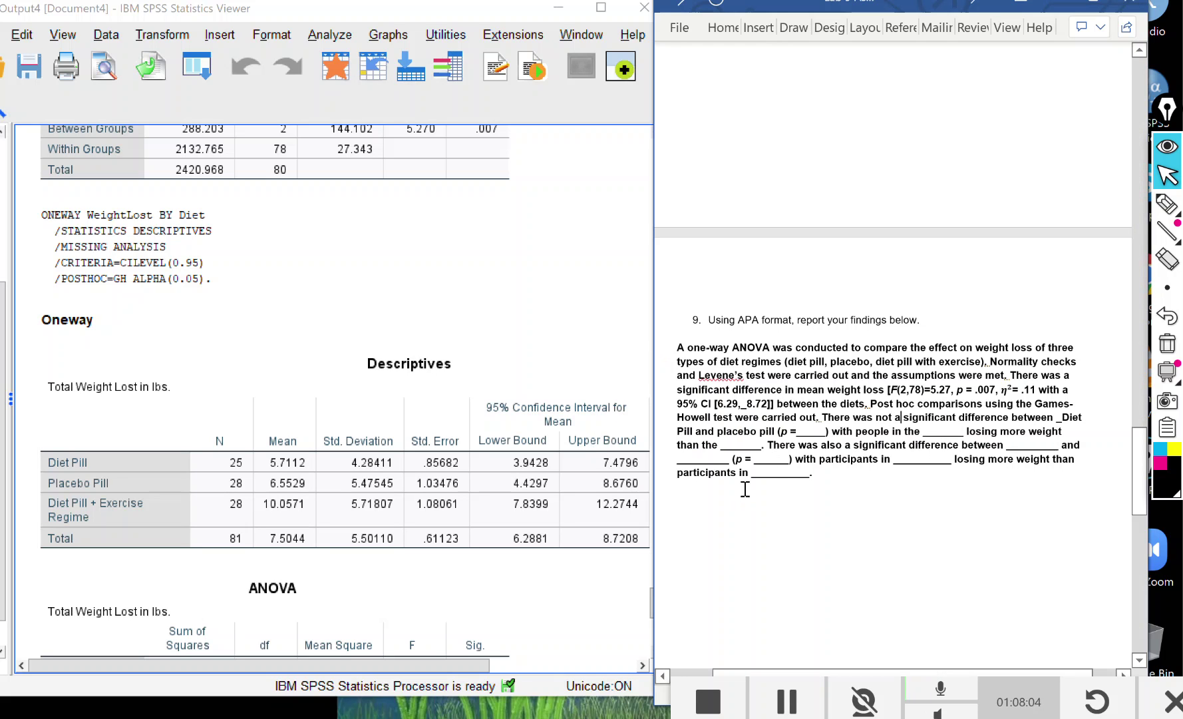
- Consult the Games-Howell Multiple Comparisons table and set the p value for diet pill versus placebo pill to .81, removing the leftover underscore
scroll(958, 372, up, 5)
scroll(964, 352, up, 2)
scroll(560, 507, down, 6)
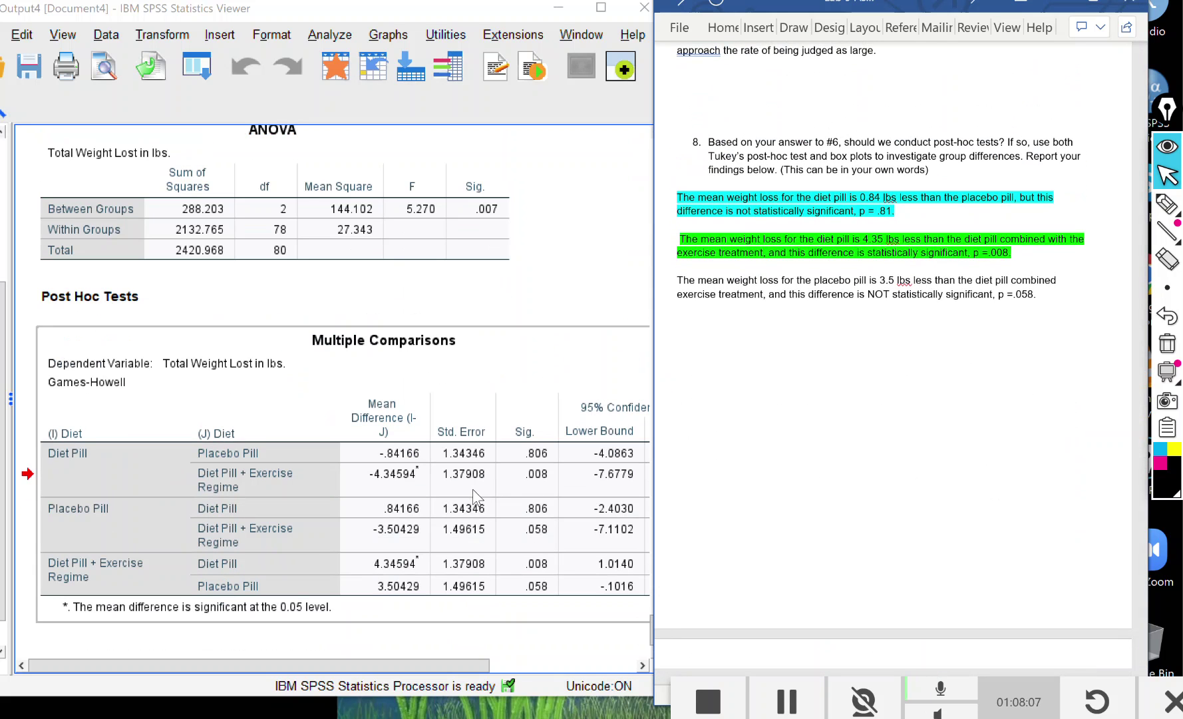
scroll(866, 453, down, 6)
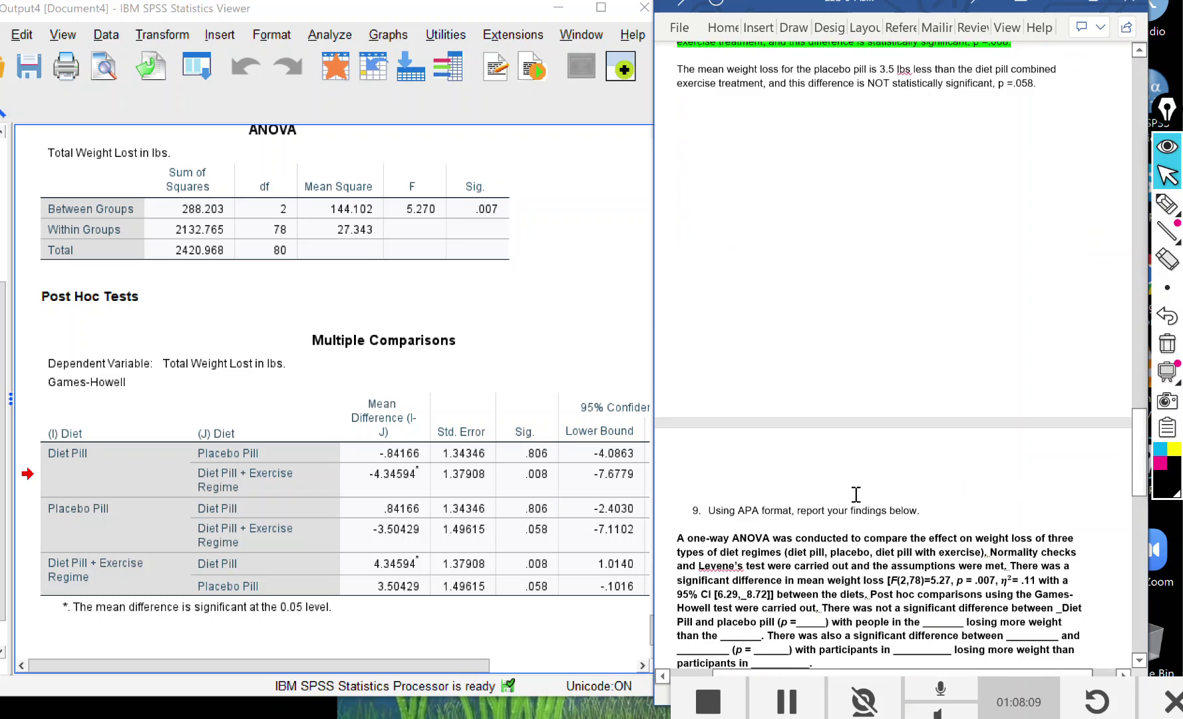
double_click(813, 431)
text(.80)
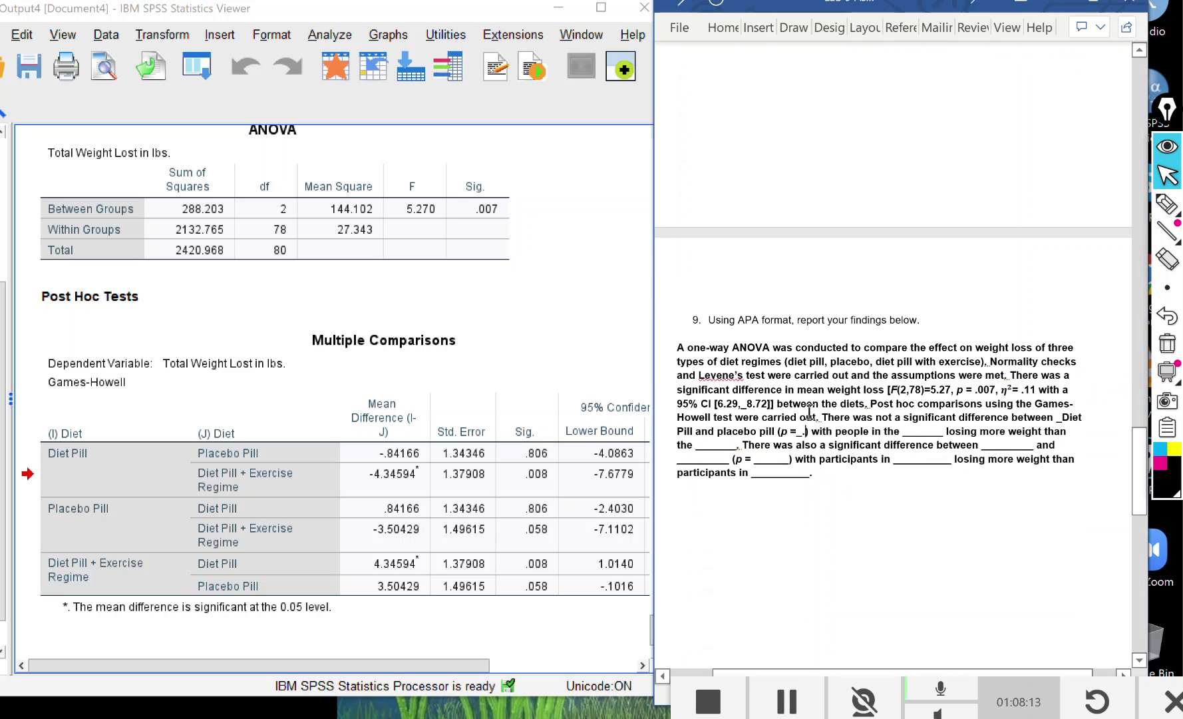
key(BackSpace)
text(1)
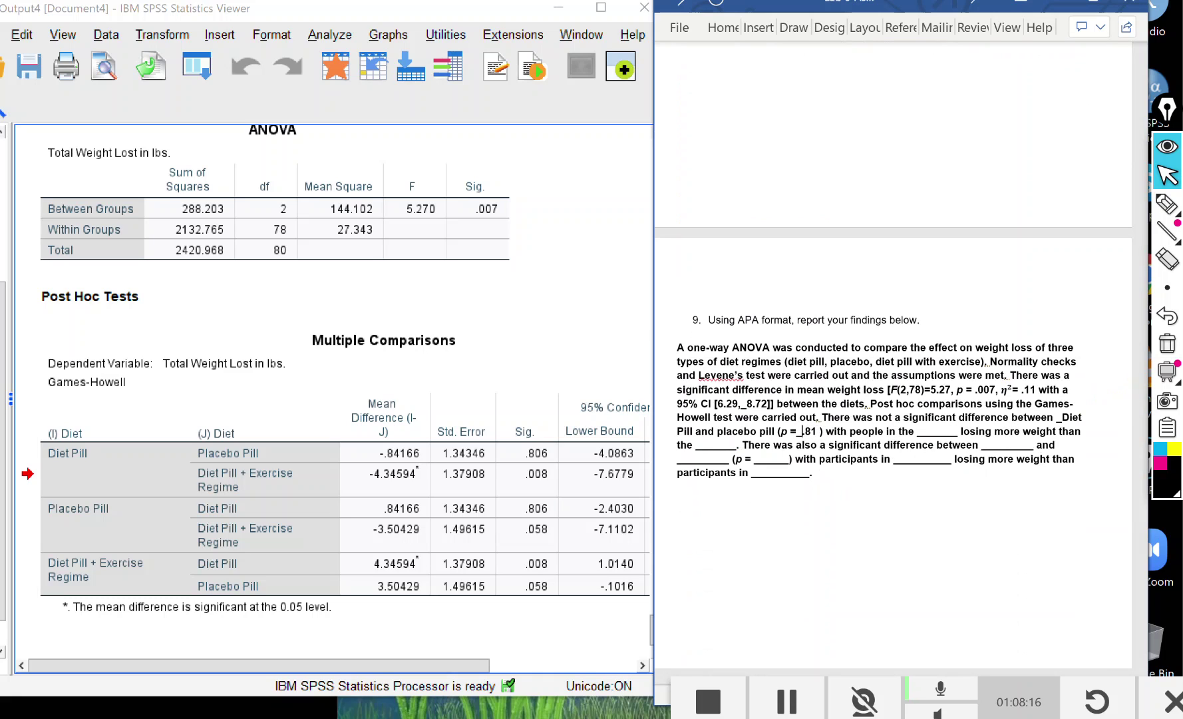
click(804, 430)
key(BackSpace)
- Fill the weight-loss blanks of the first post hoc sentence with "placebo pill" losing more weight than the "diet pill"
drag(957, 433, 915, 431)
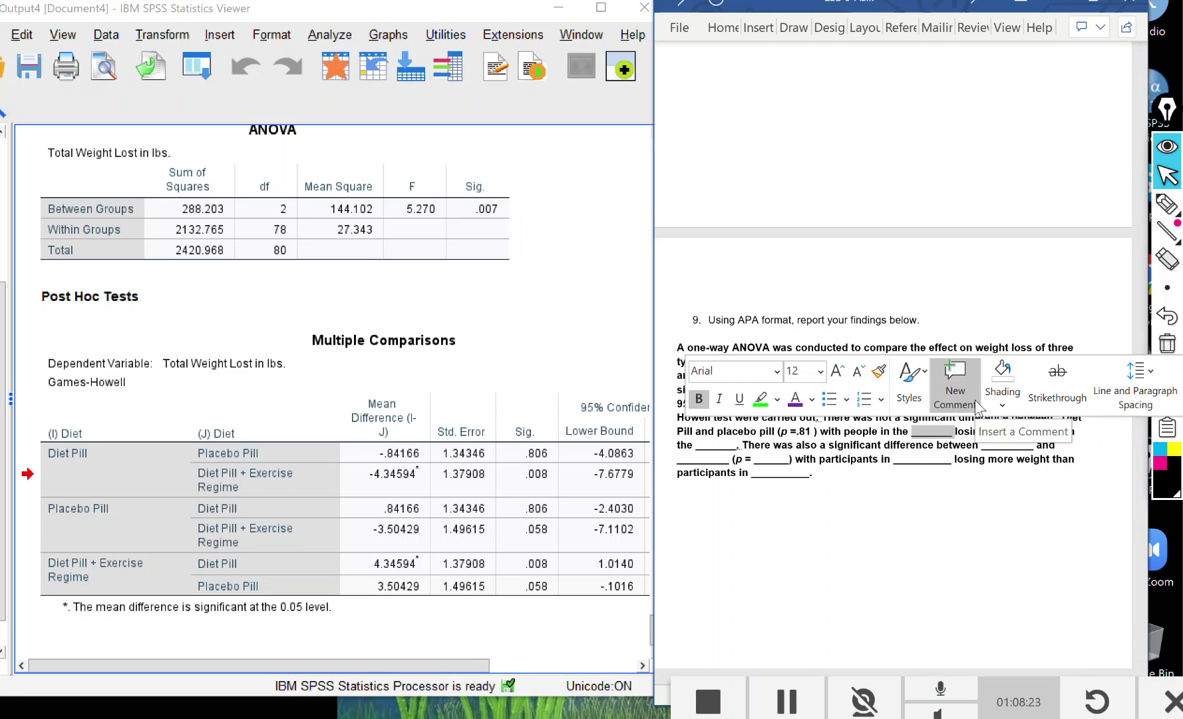
text(placebo )
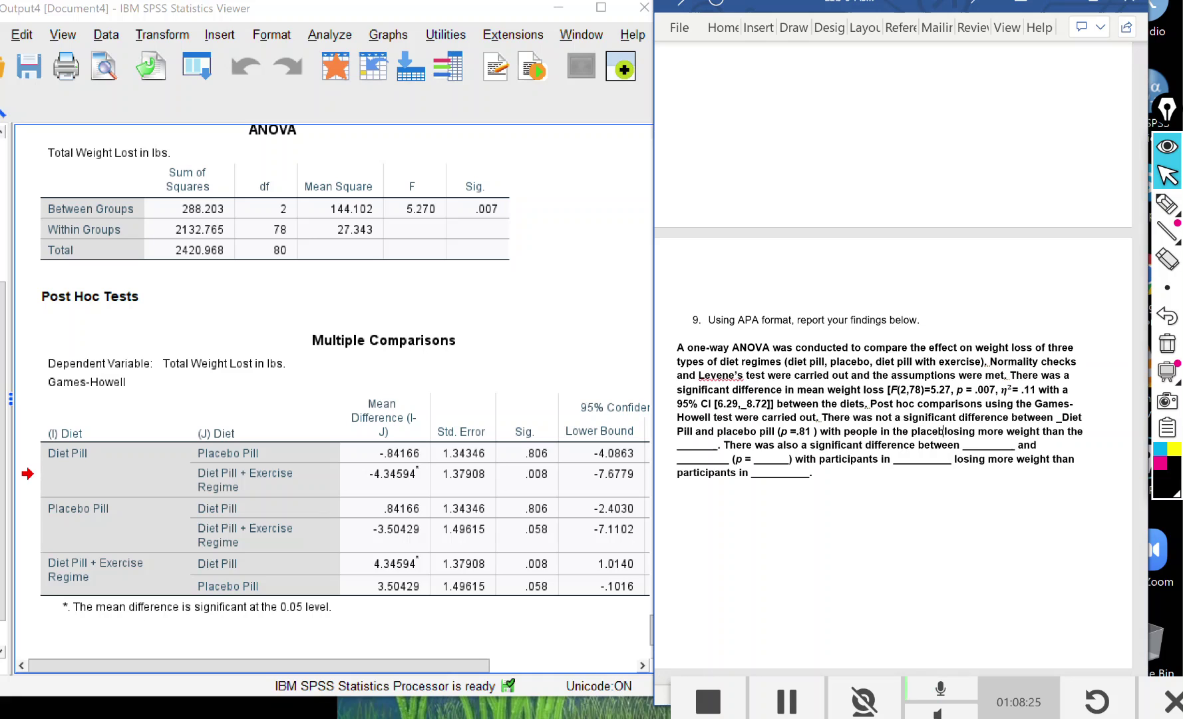
text(pill)
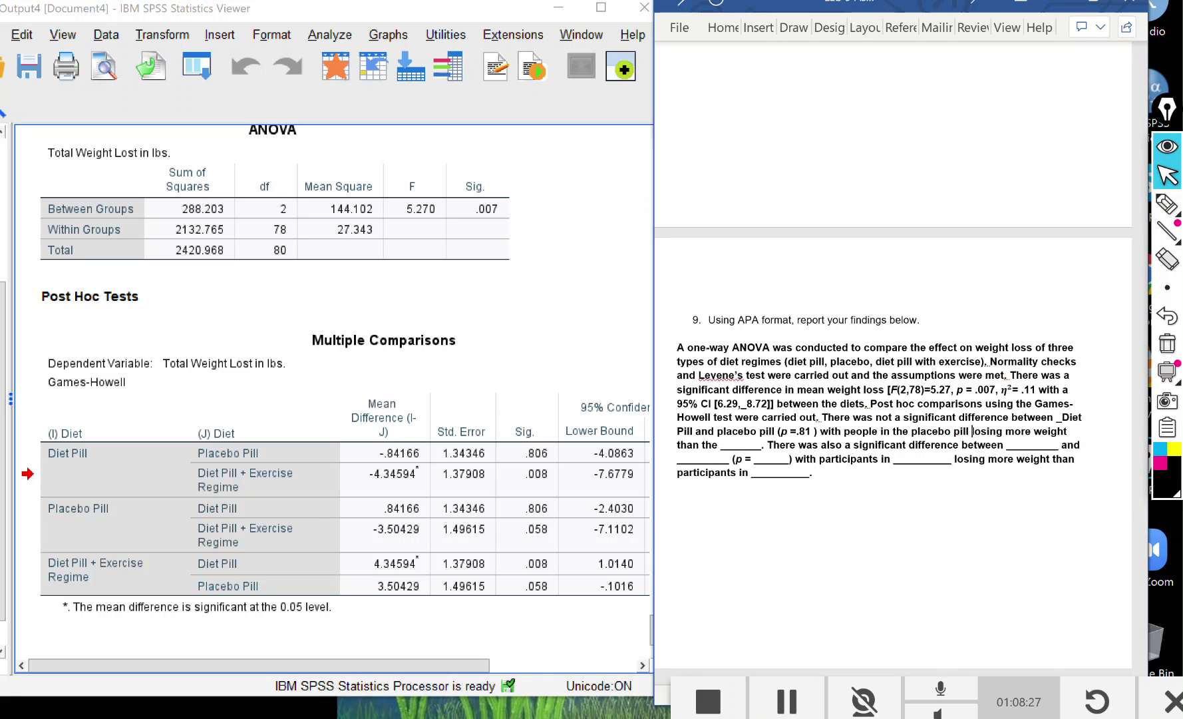
drag(762, 446, 724, 447)
text(diet)
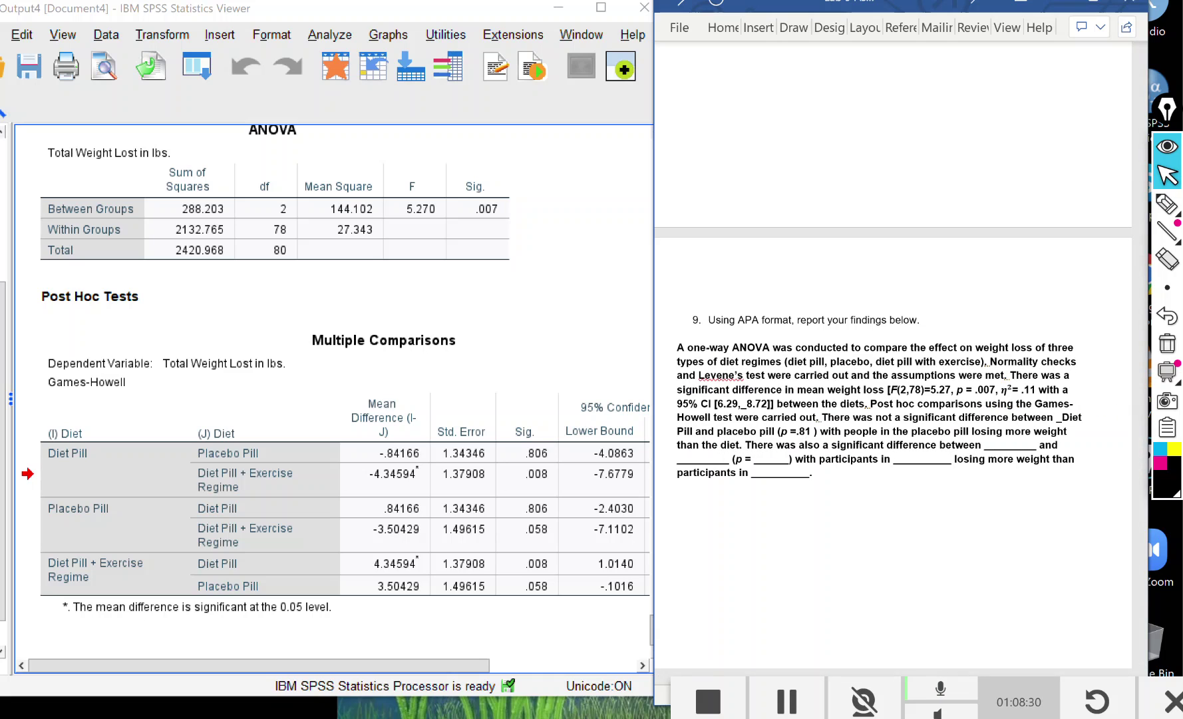
text( pill)
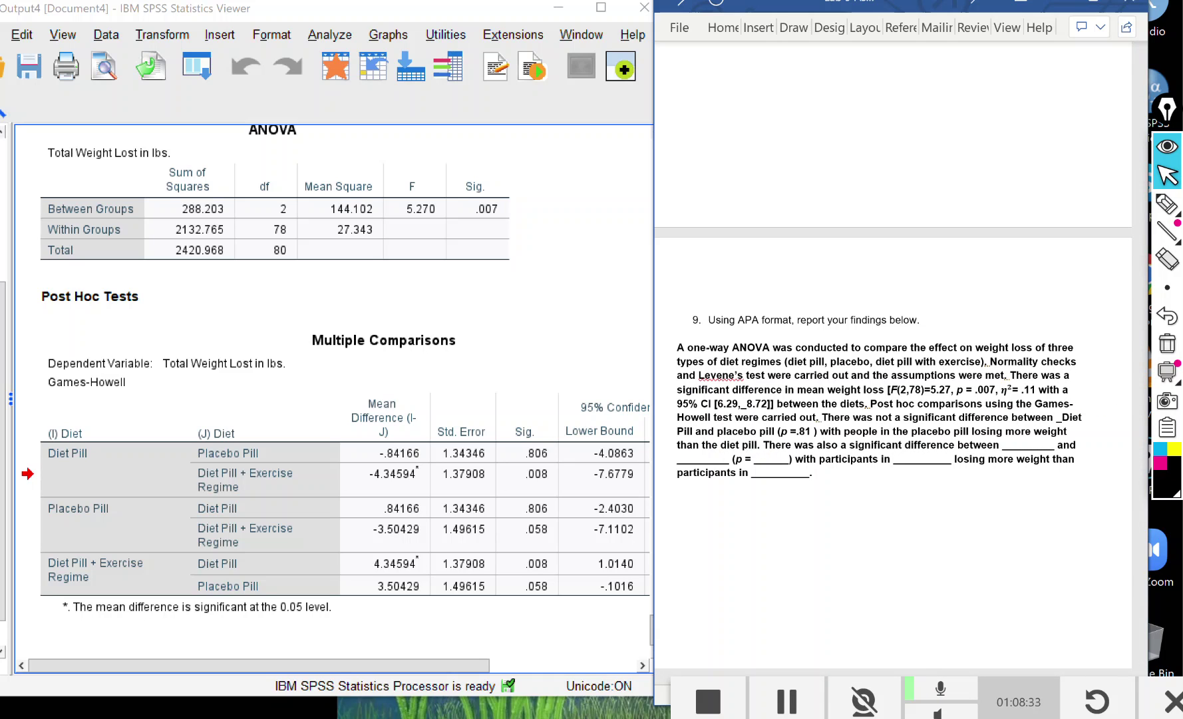
- Extend the first post hoc sentence with the clause ", but it was not enough to be statistically significant"
text(, s)
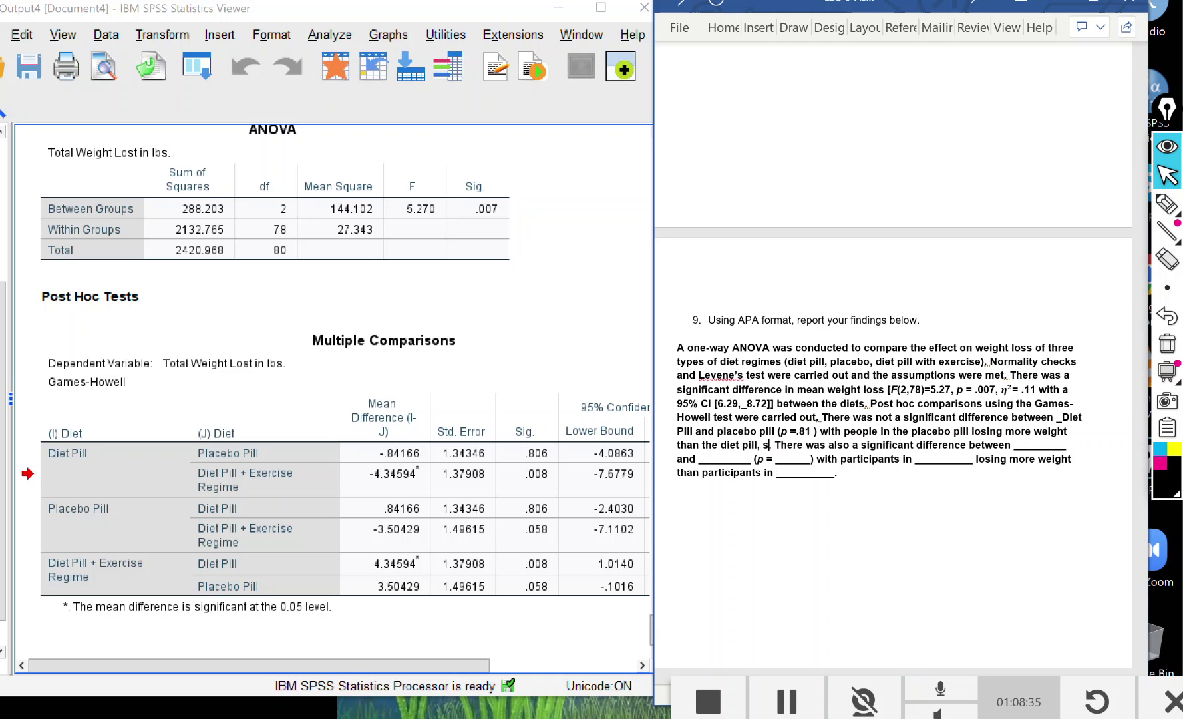
key(BackSpace)
text(but it w)
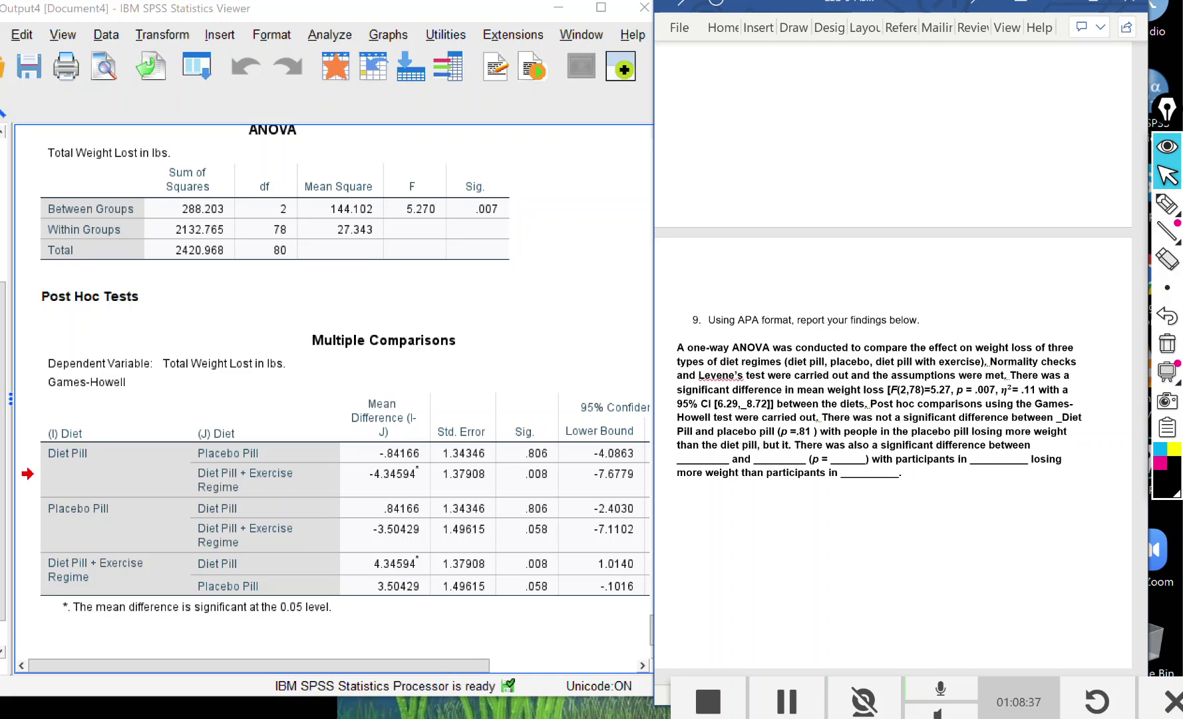
text(as not )
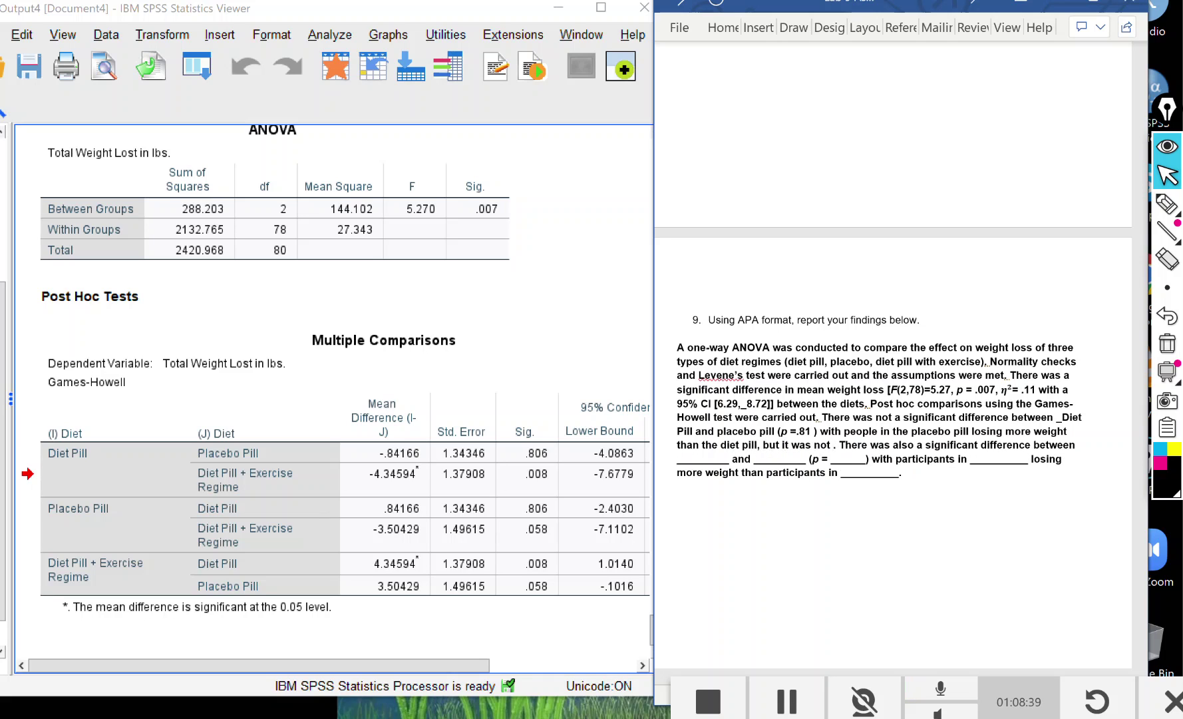
text(e)
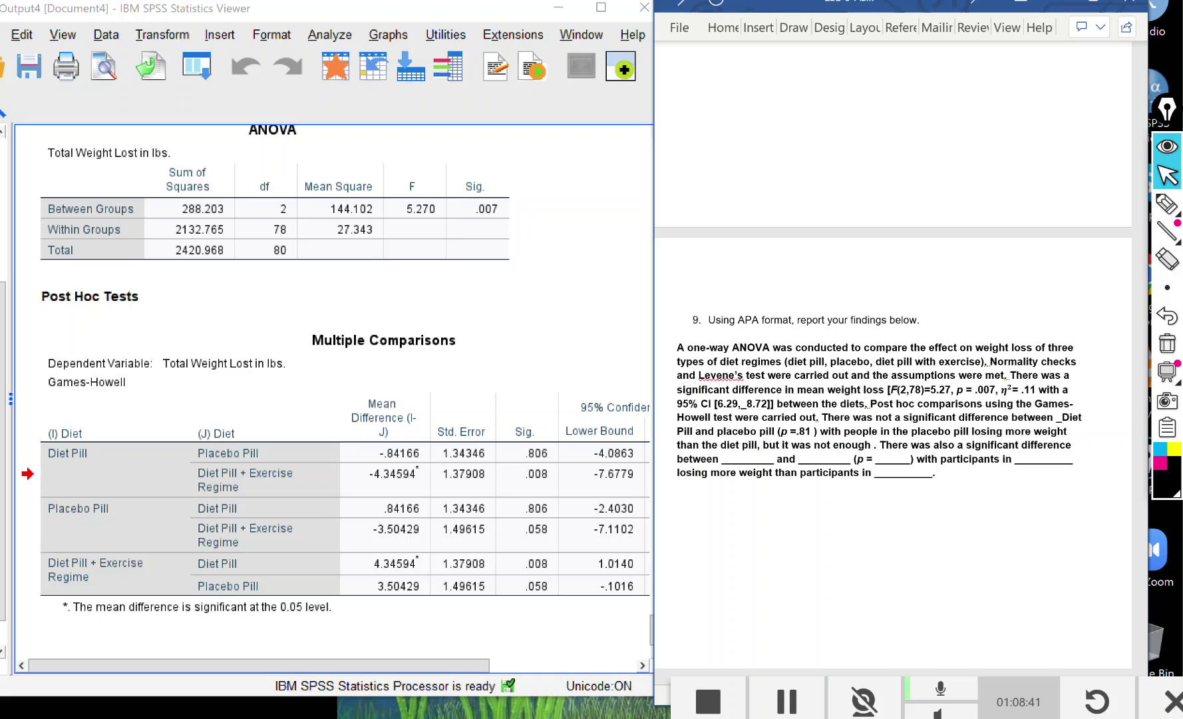
text(nough to be statist)
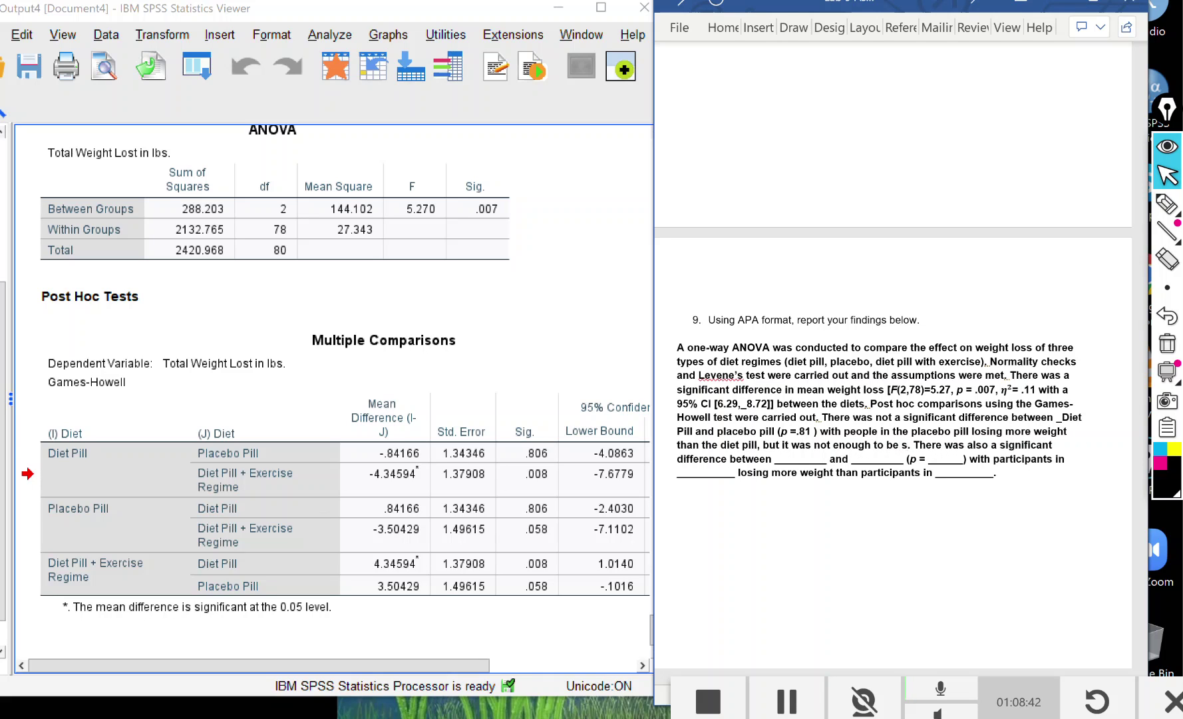
text(ically sifg)
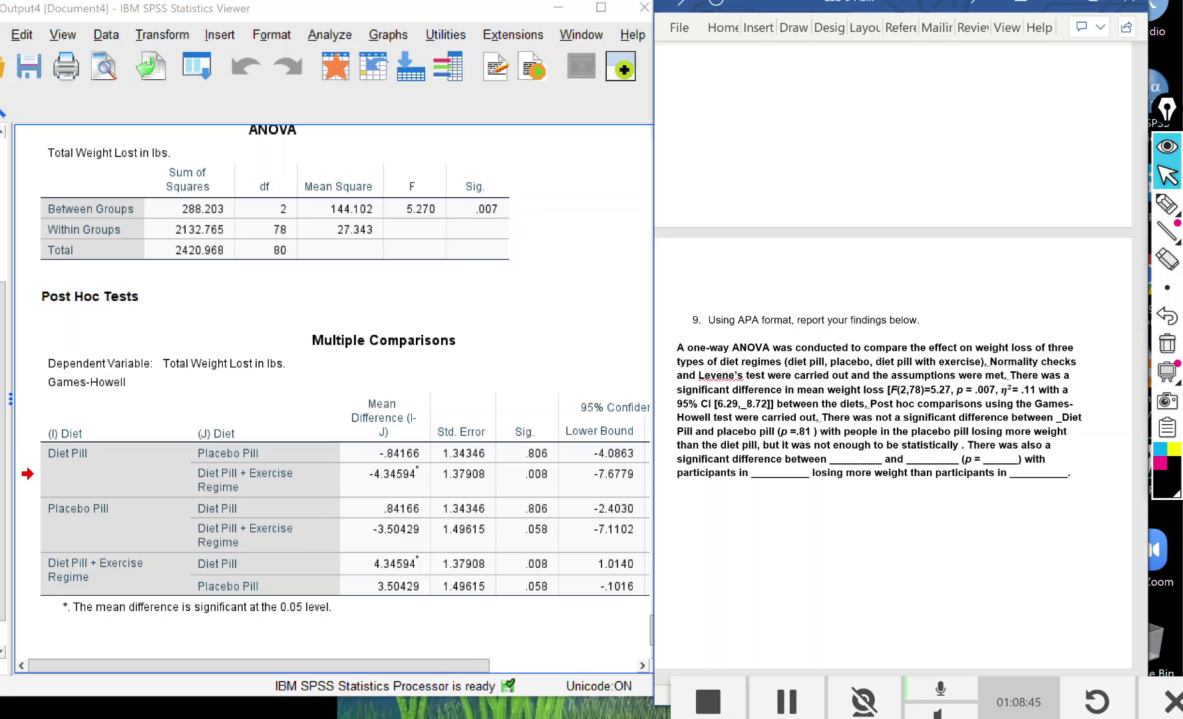
key(BackSpace)
key(BackSpace)
text(gnificant)
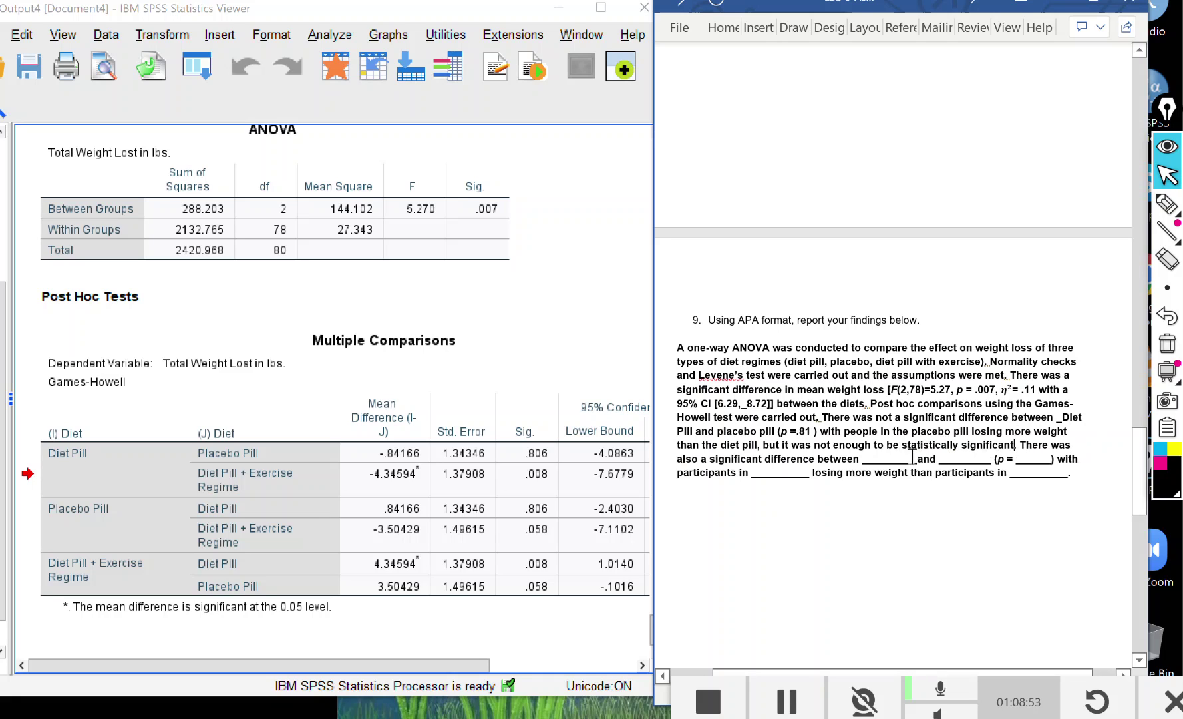
- Delete the word "also" from the second post hoc sentence so it reads "There was a significant difference"
drag(919, 460, 863, 460)
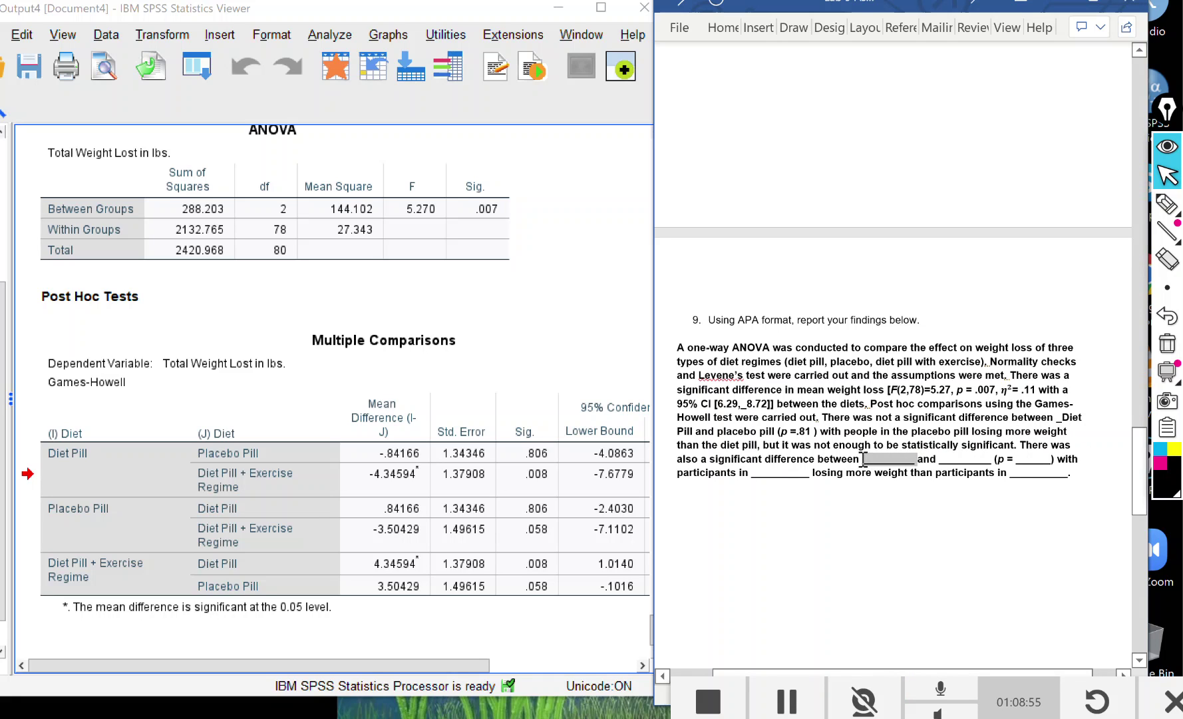
drag(701, 460, 668, 462)
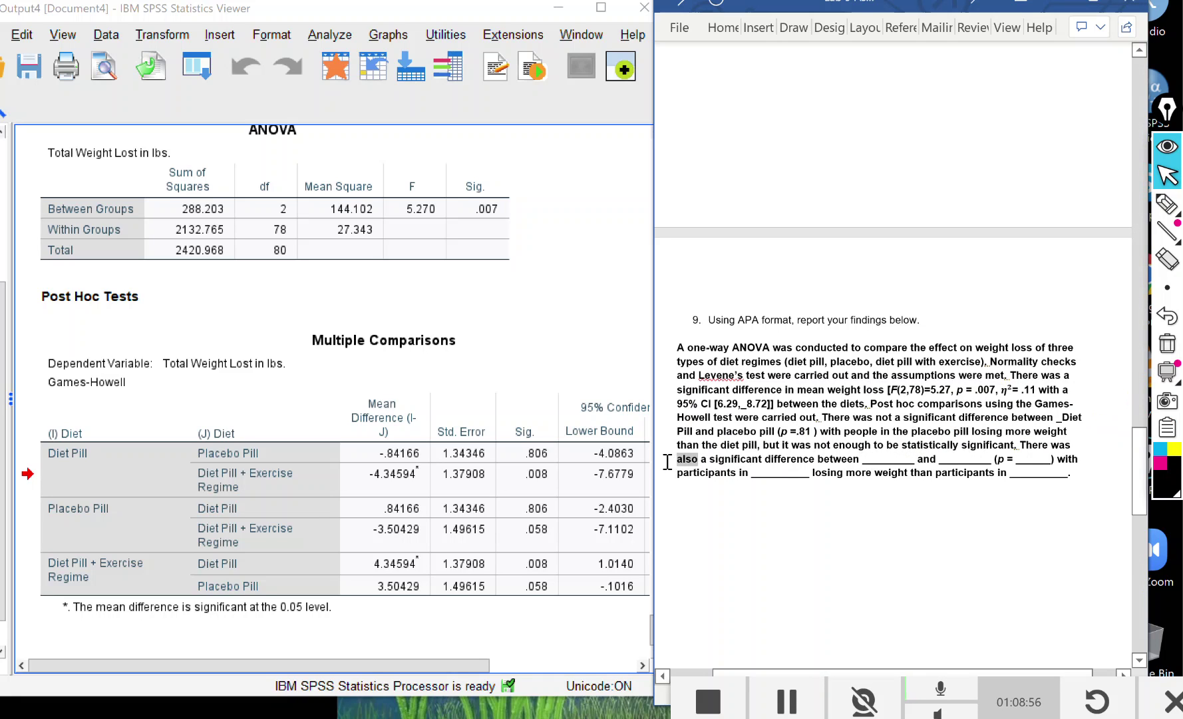
key(BackSpace)
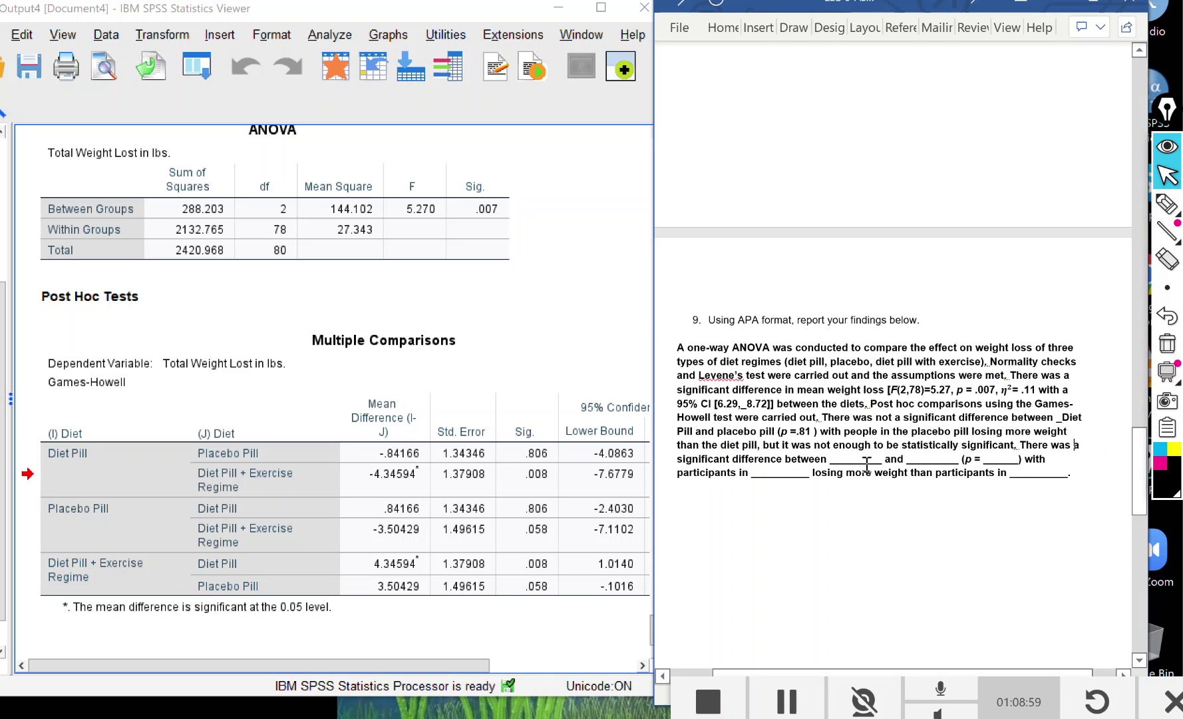
- Check the Multiple Comparisons table and fill the first group blank of the second post hoc sentence with "Diet", spaced from the neighbouring words
drag(886, 460, 828, 458)
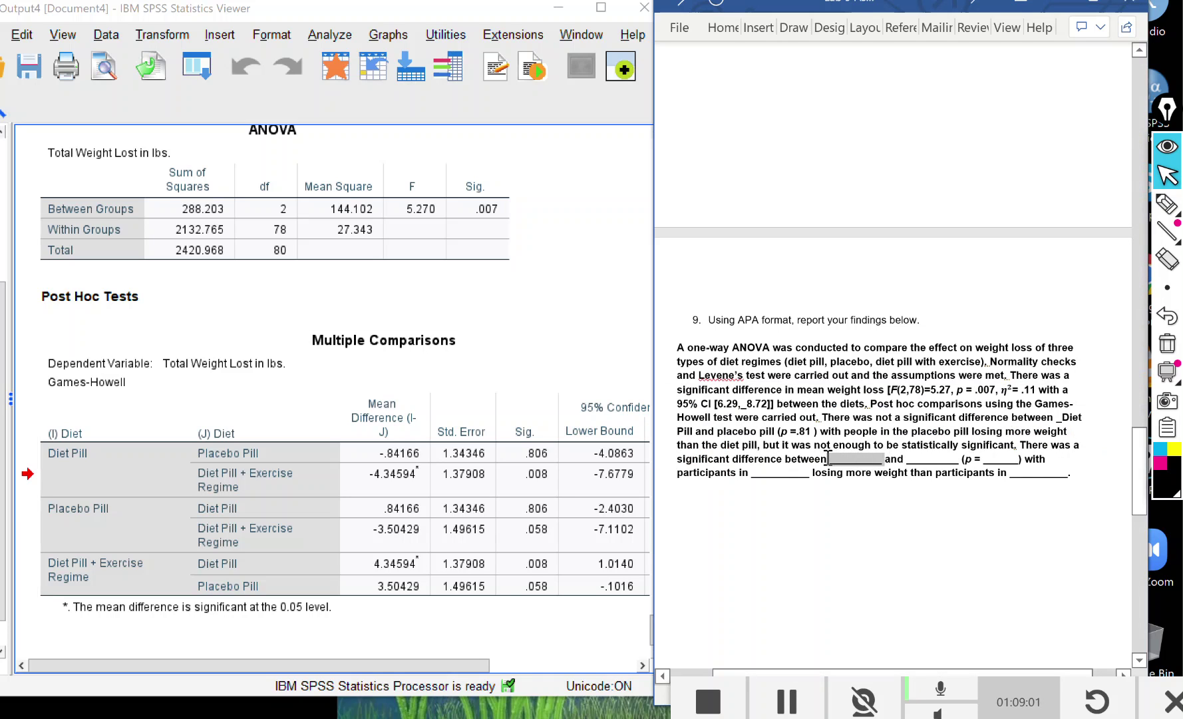
click(288, 455)
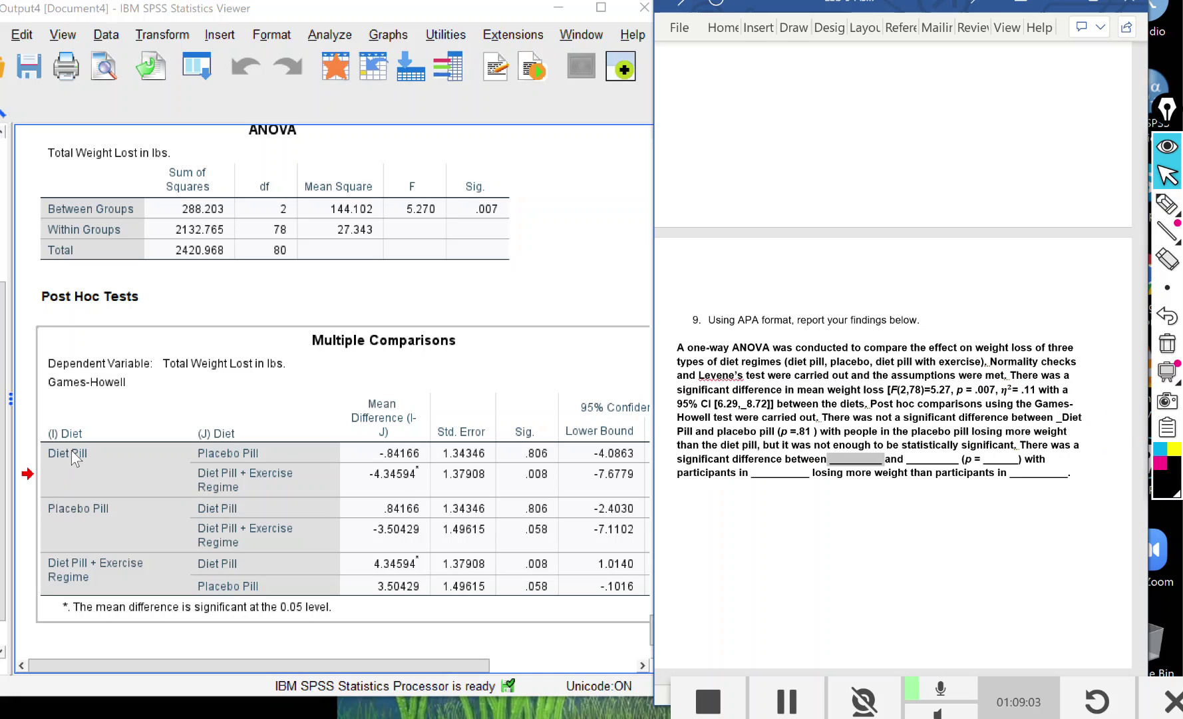
click(848, 469)
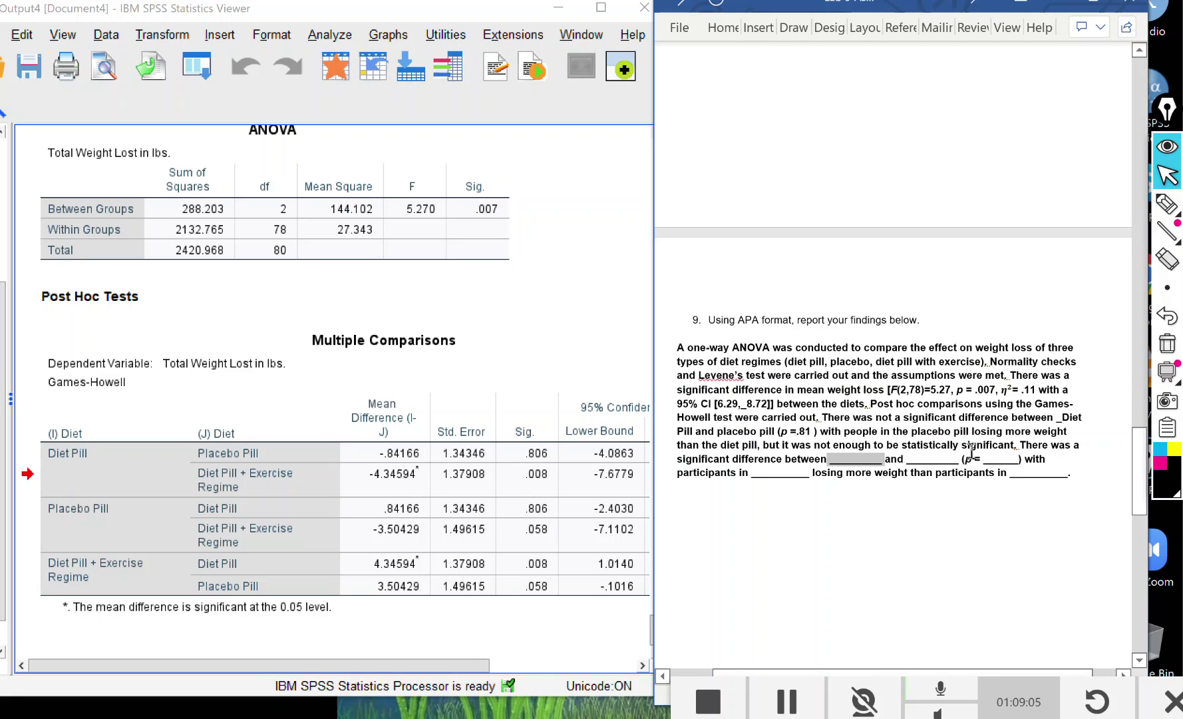
text(Diet)
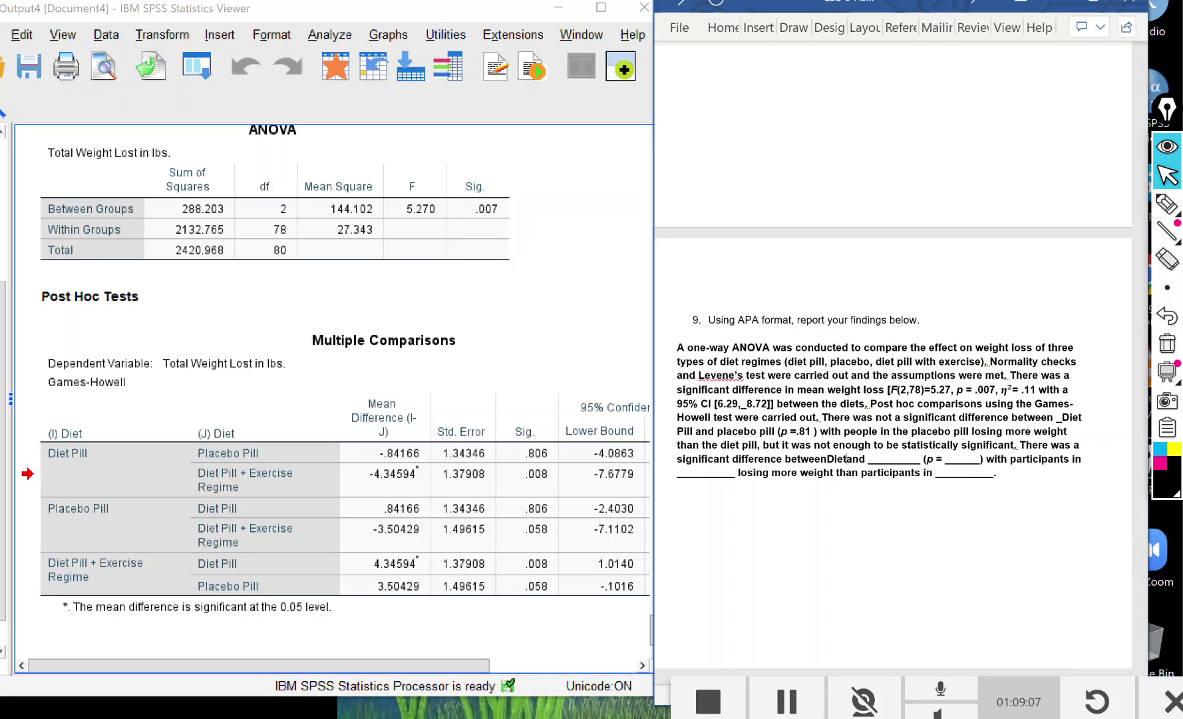
click(828, 458)
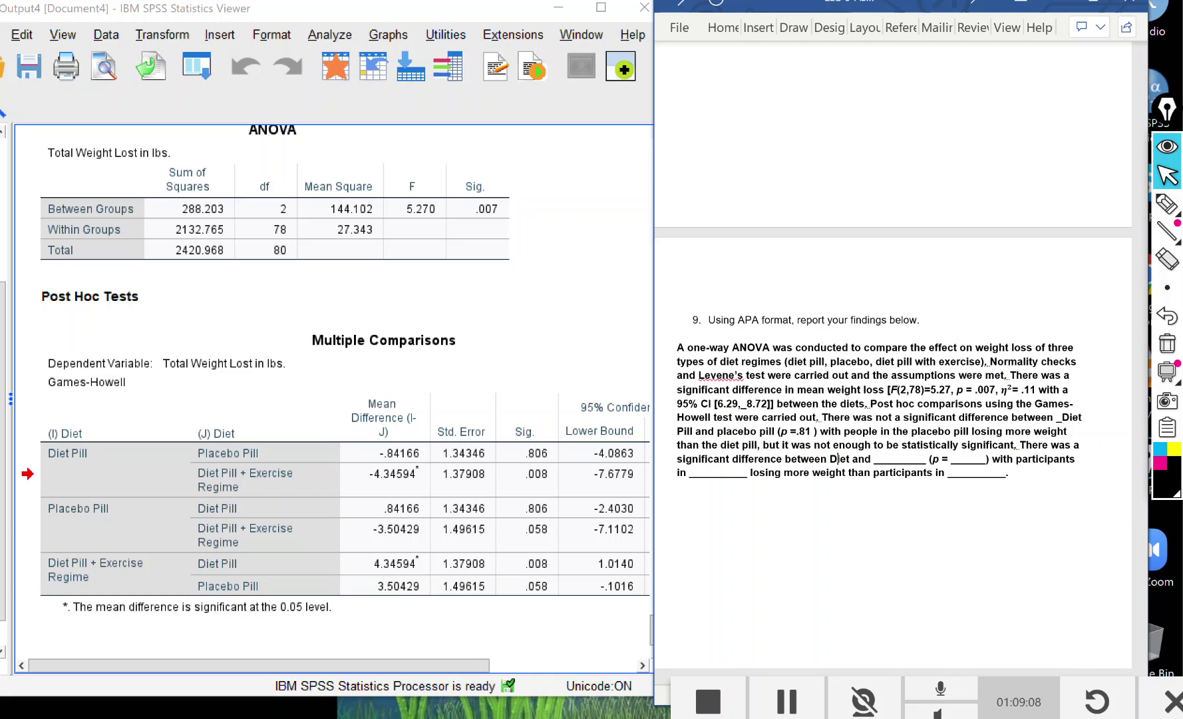
- Replace the second group blank of the second post hoc sentence with "diet pill combined with exercise regime"
key(BackSpace)
key(BackSpace)
key(BackSpace)
key(BackSpace)
key(BackSpace)
key(BackSpace)
key(BackSpace)
key(BackSpace)
key(BackSpace)
key(BackSpace)
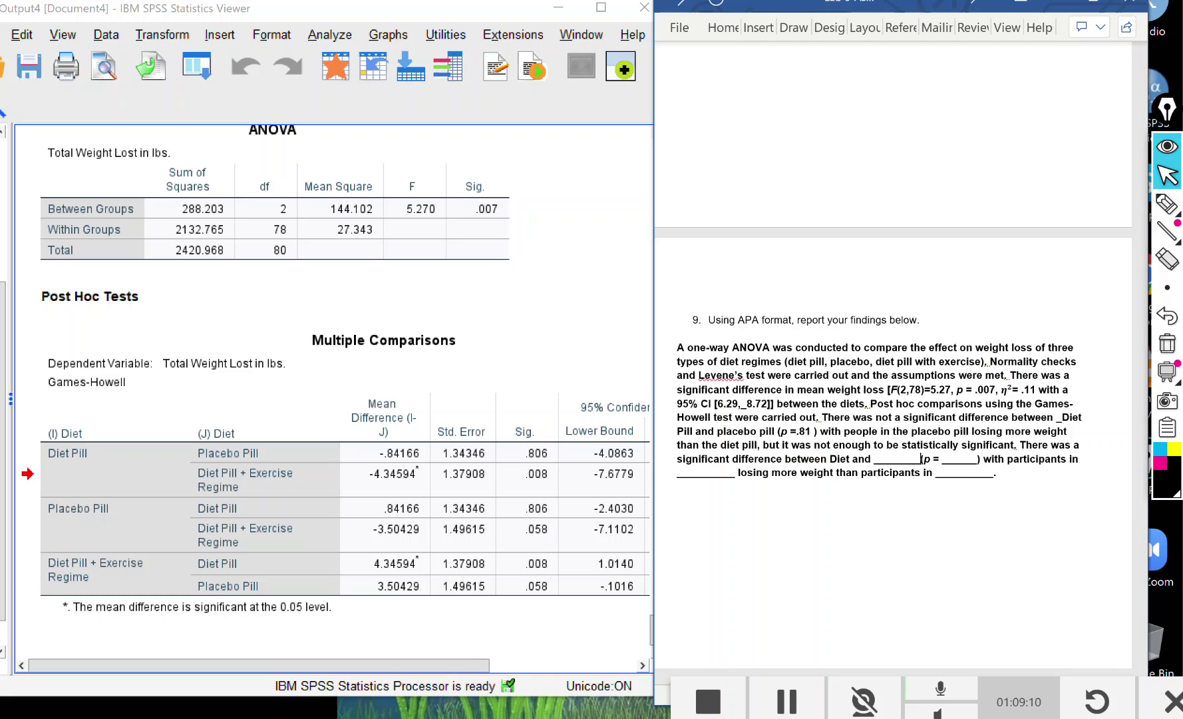
text(diet )
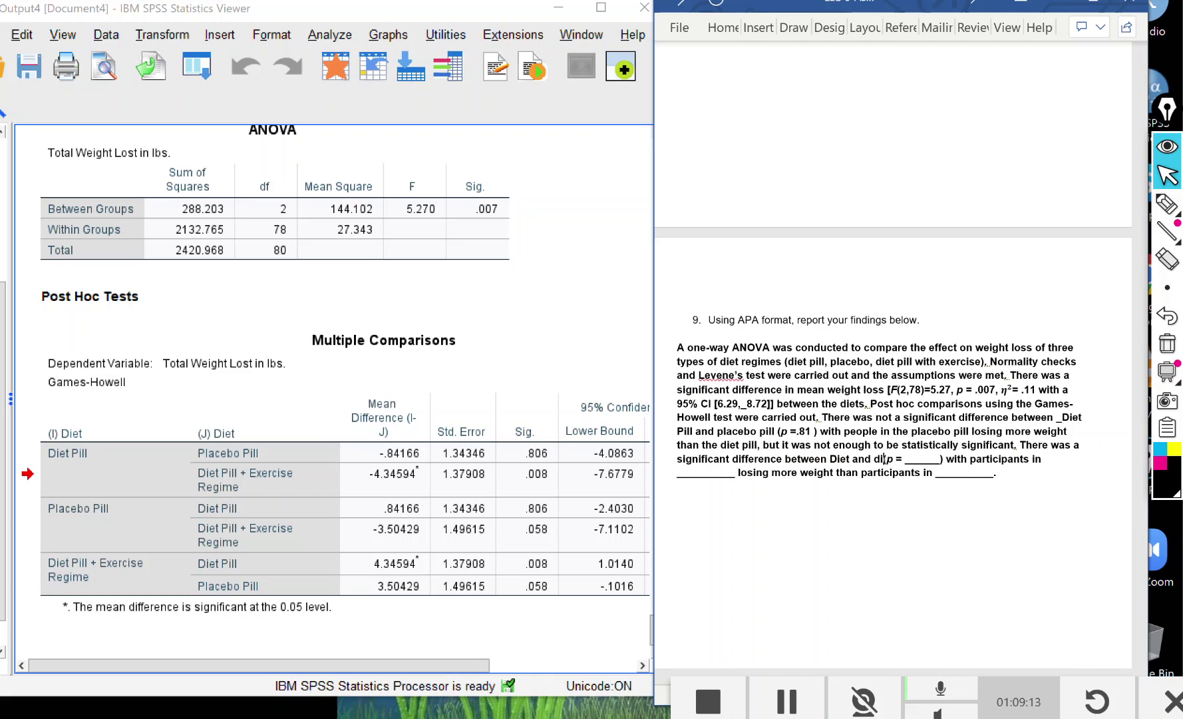
text(pill combi)
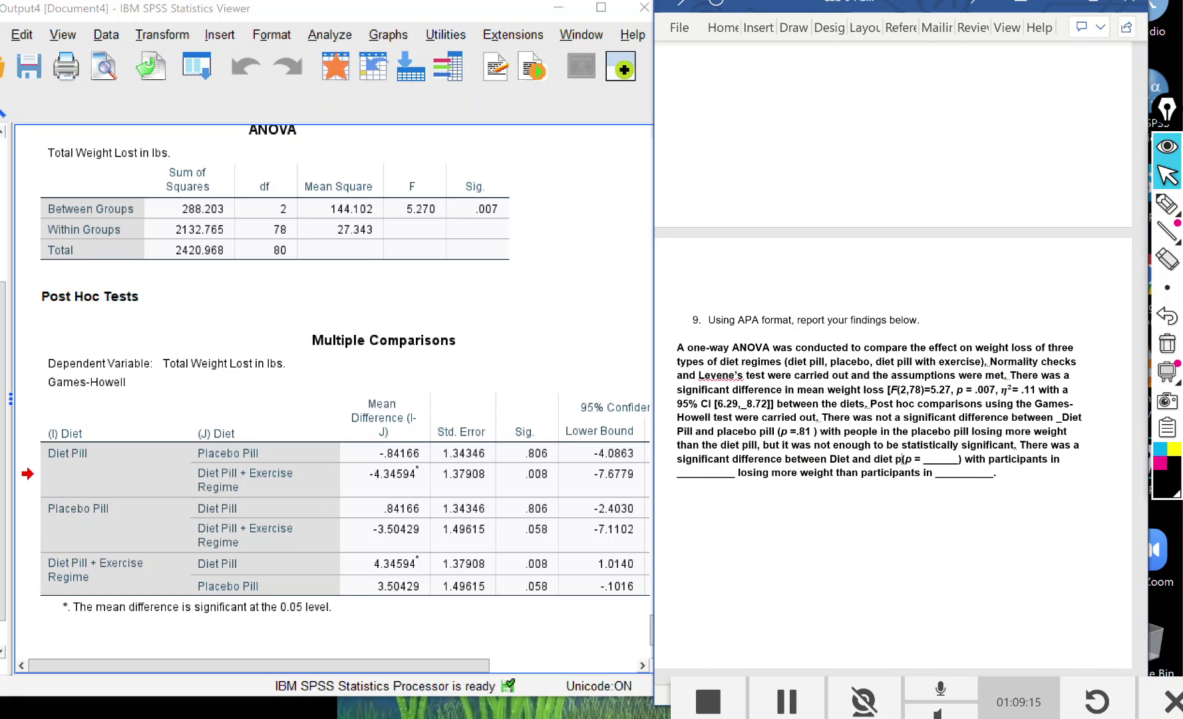
text(ned with exer)
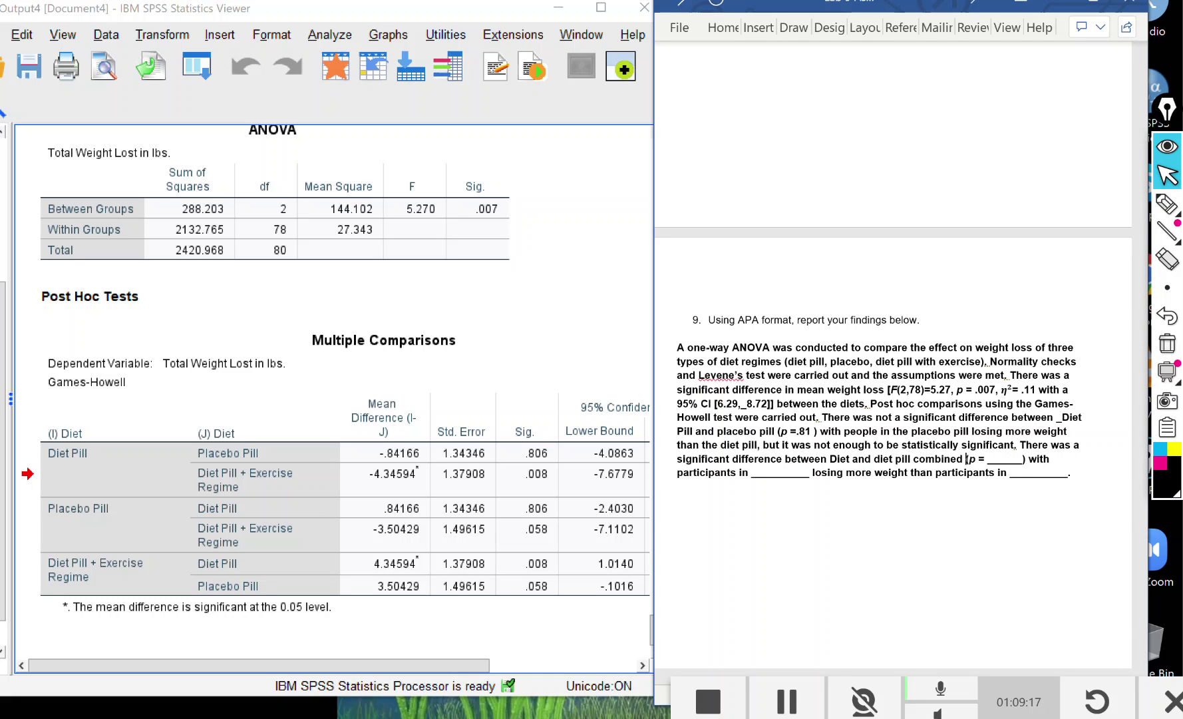
text(cise )
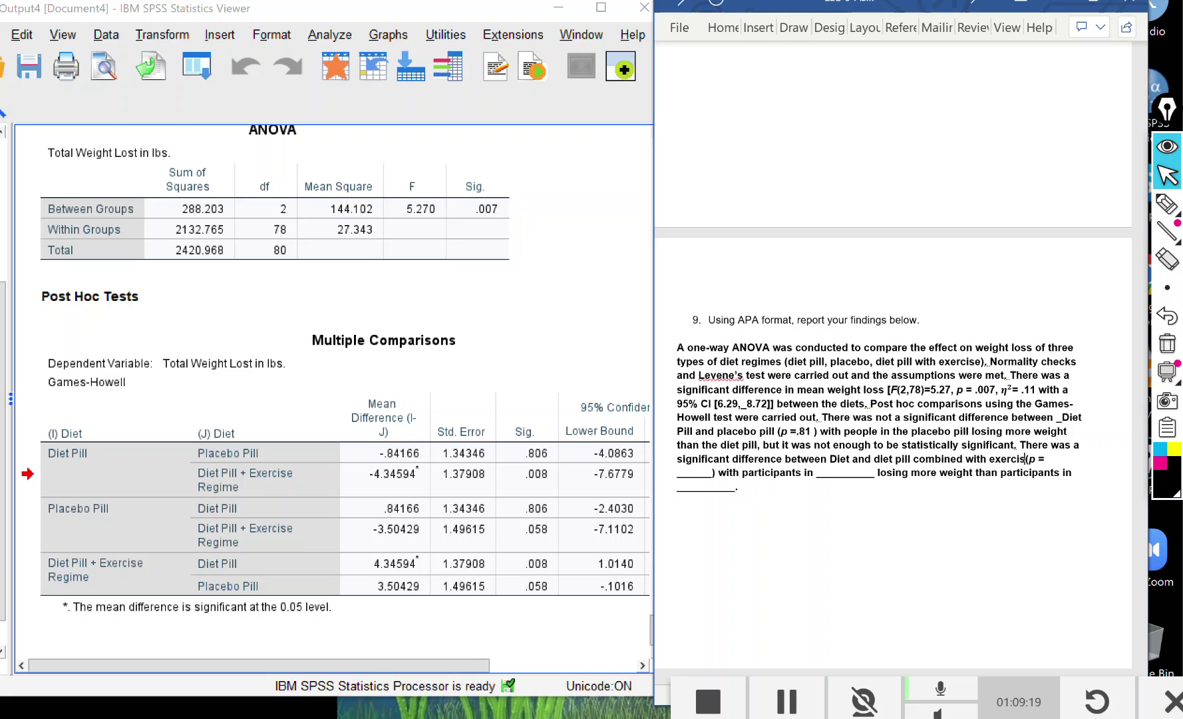
text(regime)
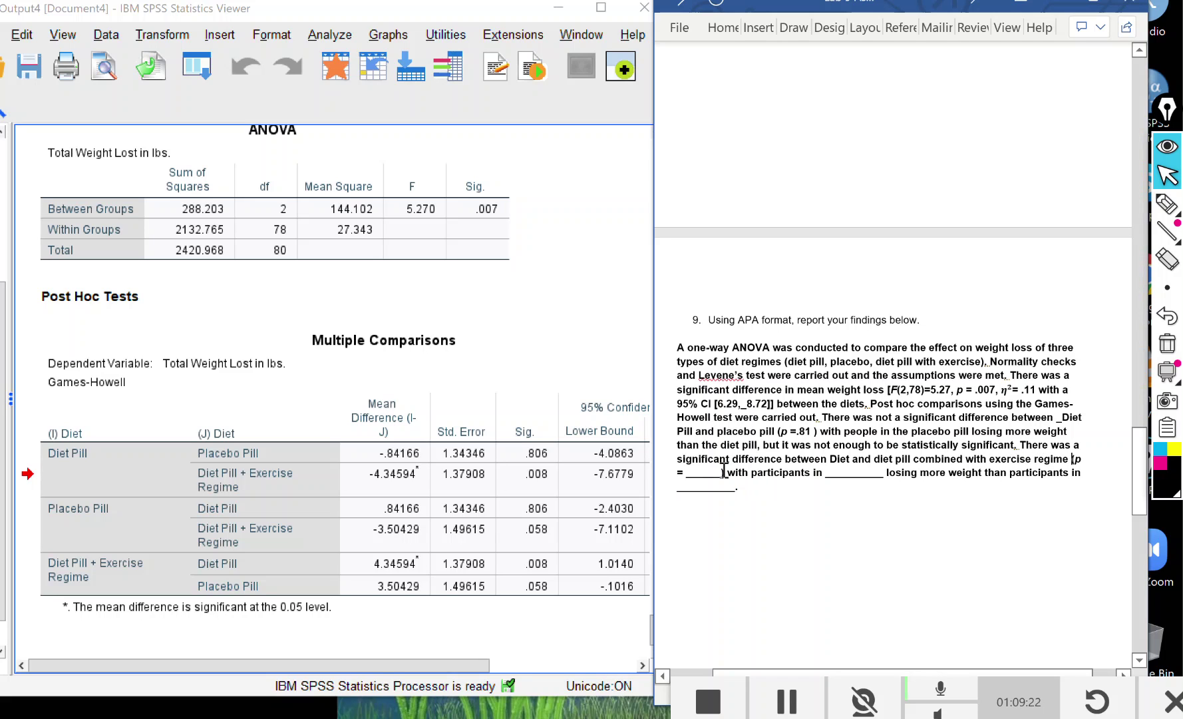
- Consult the Games-Howell table and set the p value for diet pill versus diet pill with exercise to .008
drag(723, 473, 690, 475)
click(439, 515)
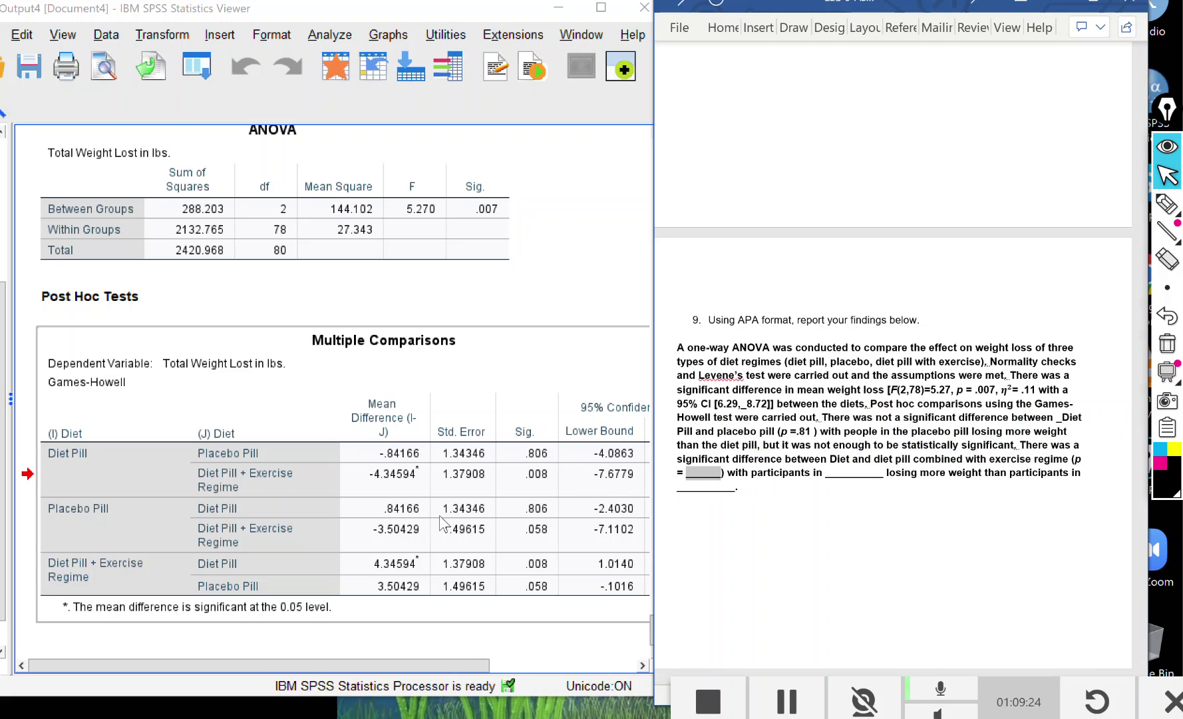
click(775, 476)
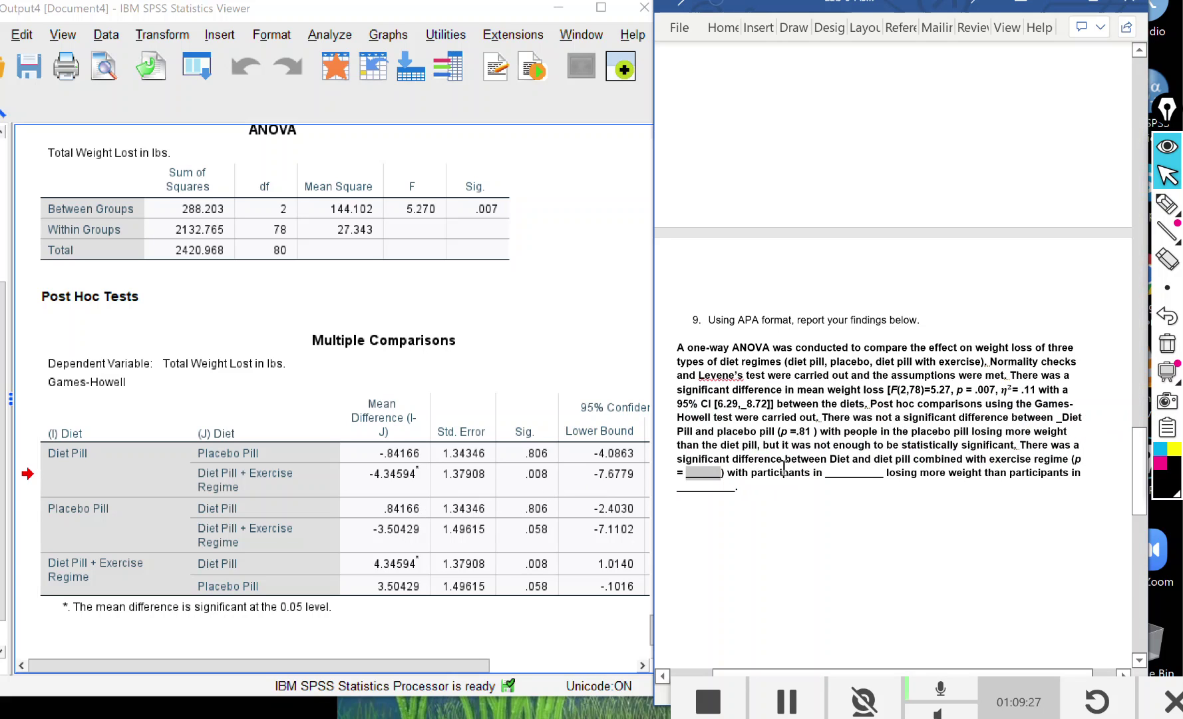
text(.008)
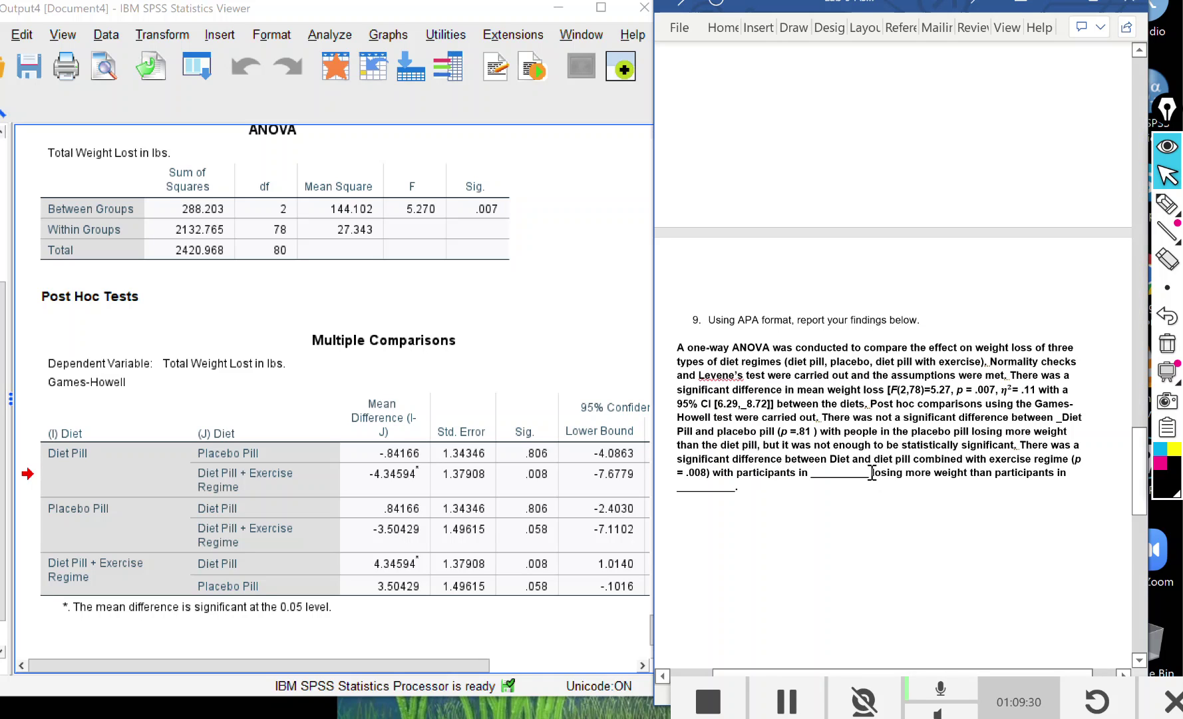
- Complete the second comparison with participants in "diet pill combined with exercise" losing more weight than participants in "diet pill", removing the leftover underscore
drag(872, 472, 820, 473)
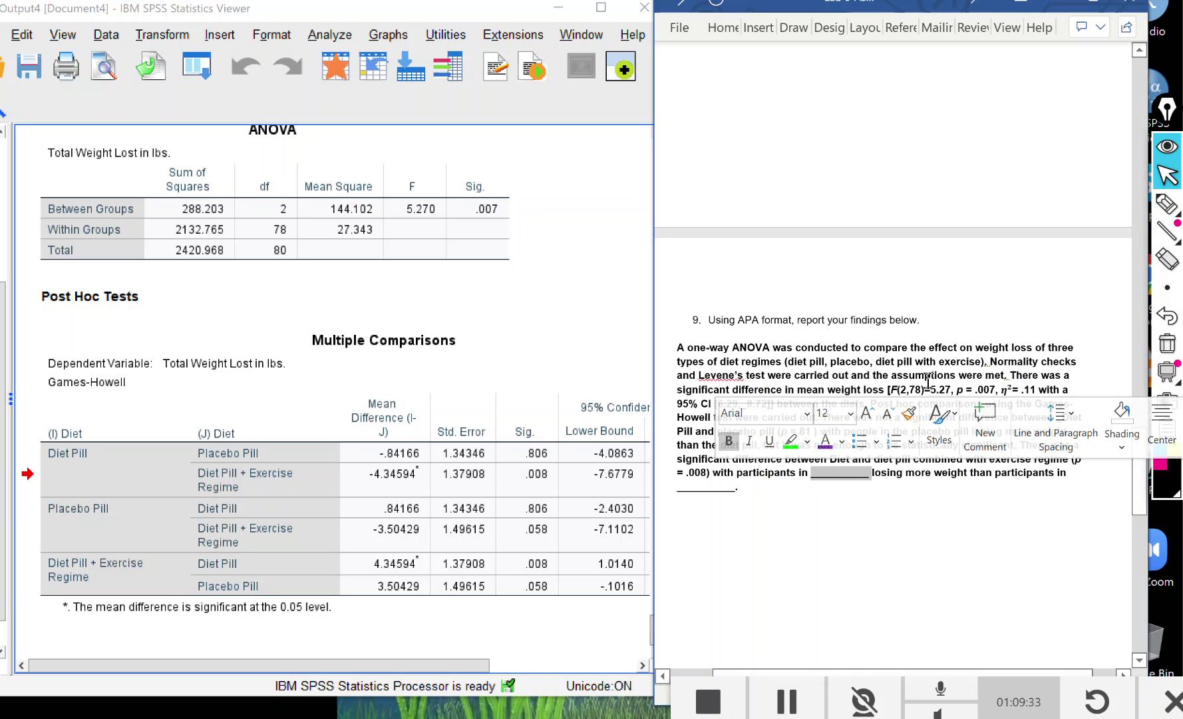
key(Down)
drag(1033, 461, 813, 473)
text(diet pill combined with exercise)
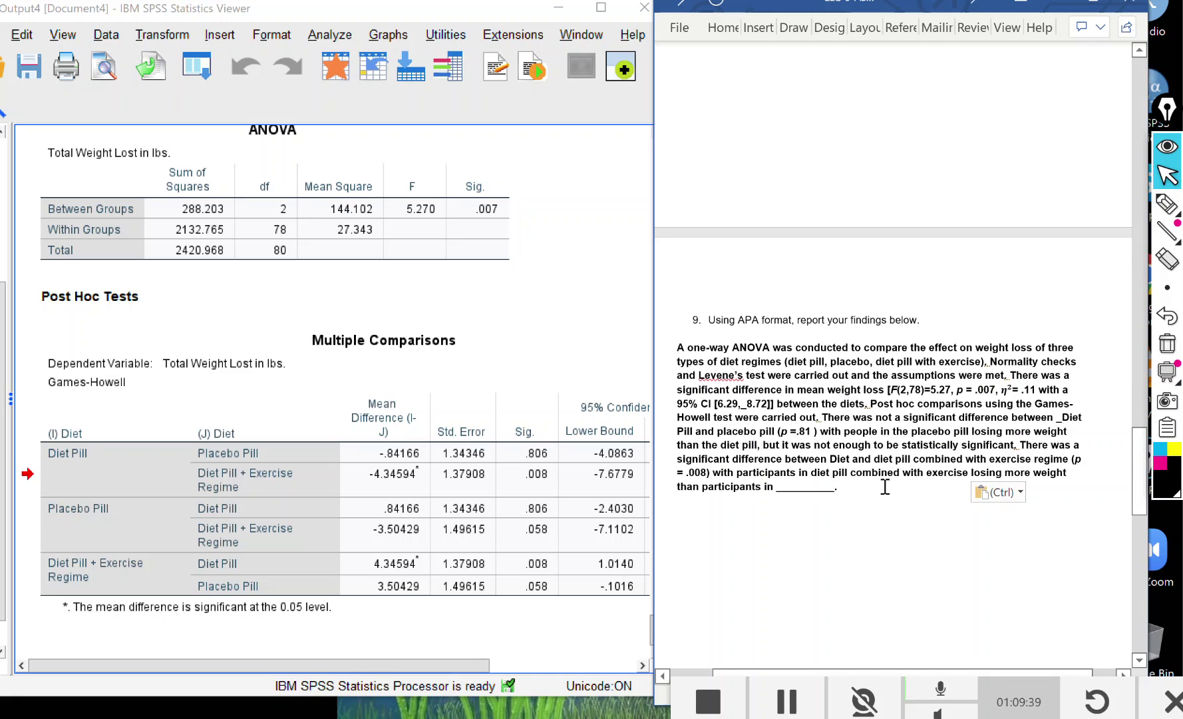
drag(778, 488, 825, 478)
text(diet o)
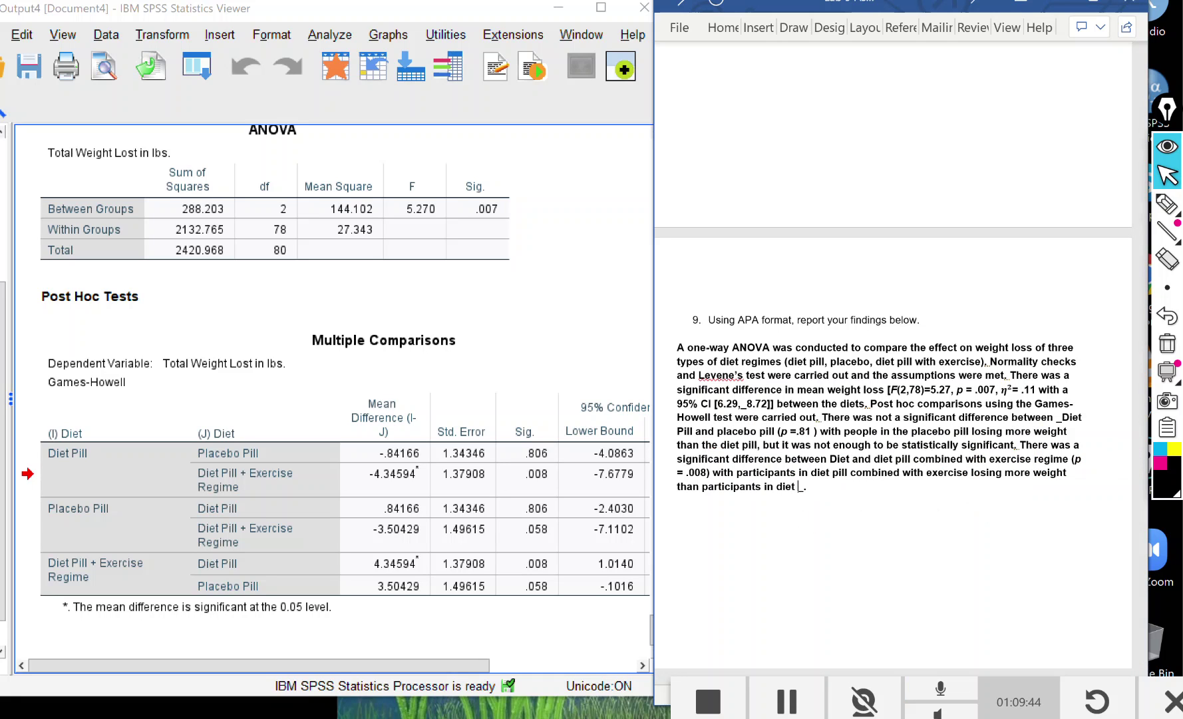
text(ill)
key(Delete)
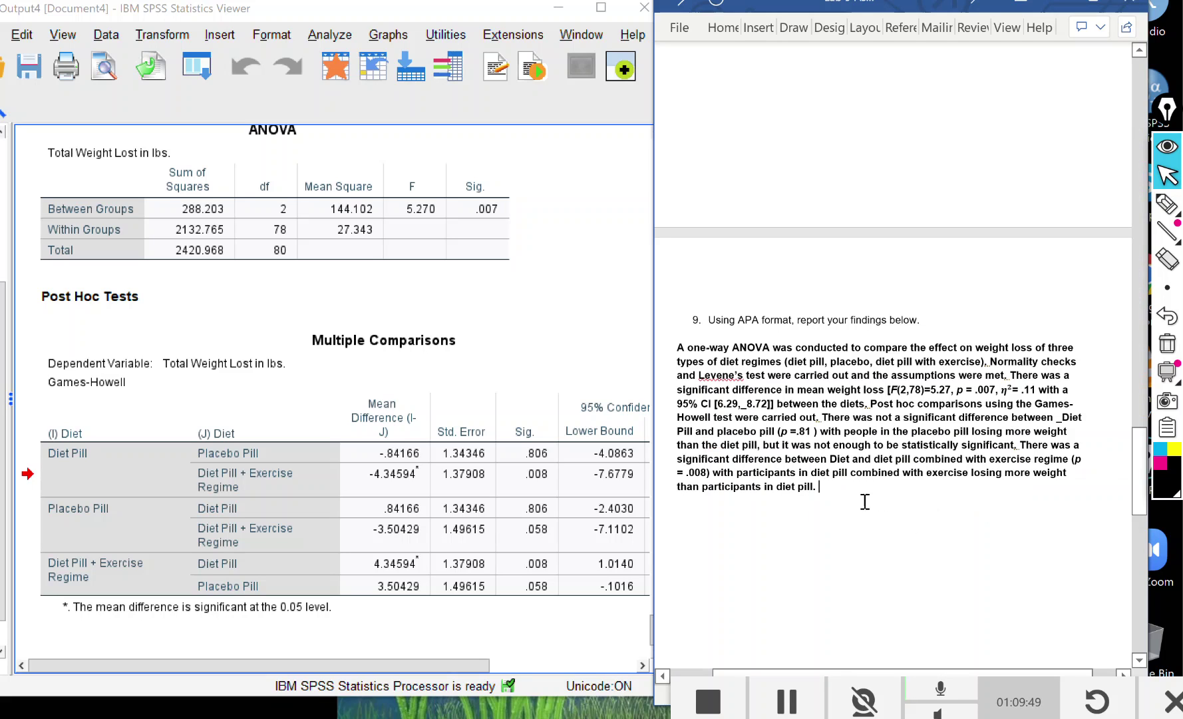
- Copy the whole second post hoc sentence and paste the duplicate at the end of the report paragraph
drag(1042, 444, 819, 486)
key(ctrl+c)
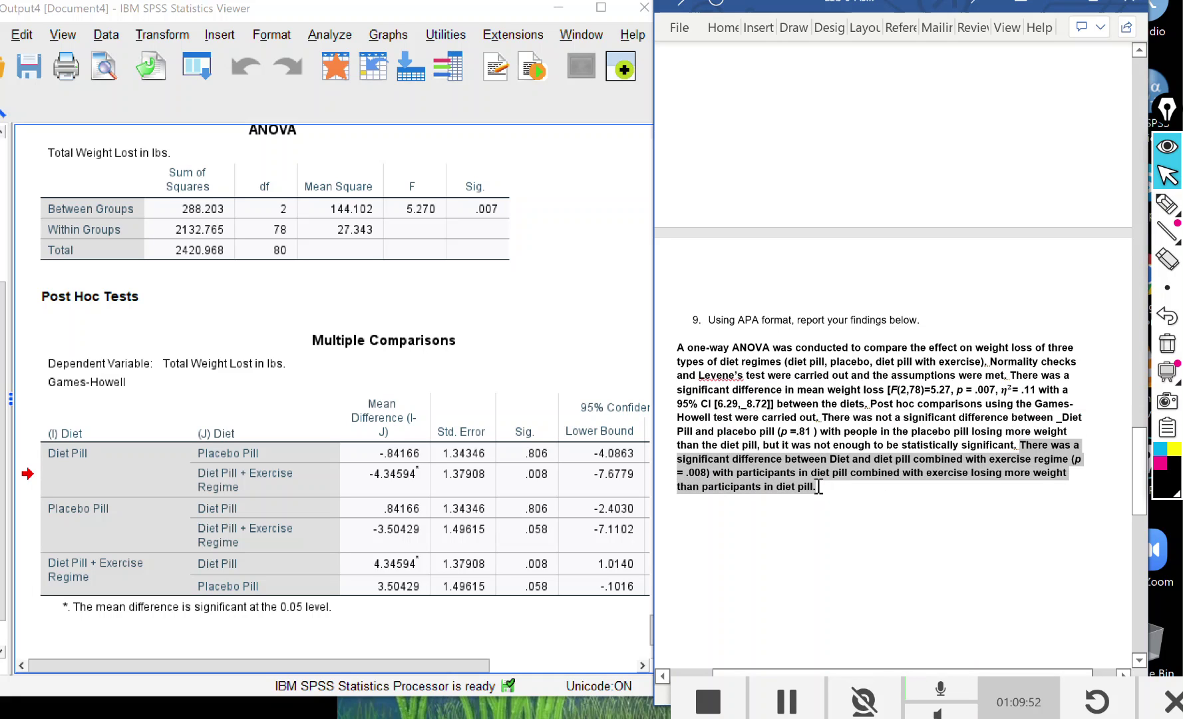
click(835, 491)
key(ctrl+v)
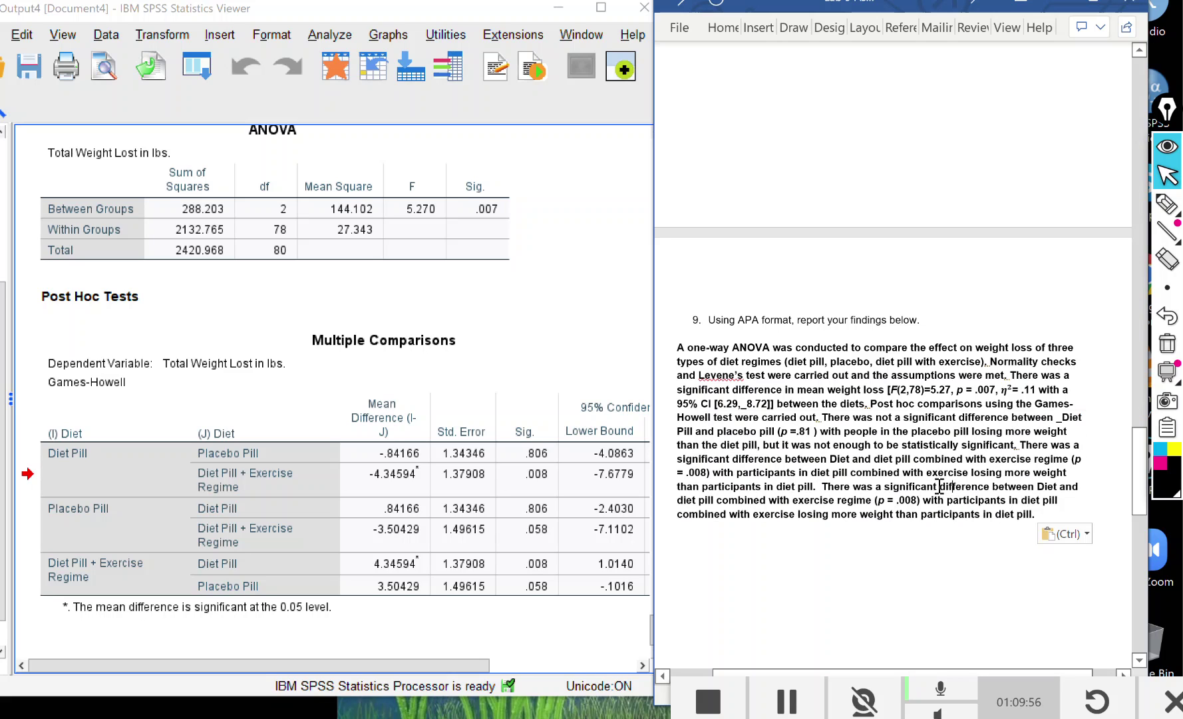
- Change "a significant difference" to "not significant difference" in the third post hoc sentence of the report
double_click(869, 486)
text(n)
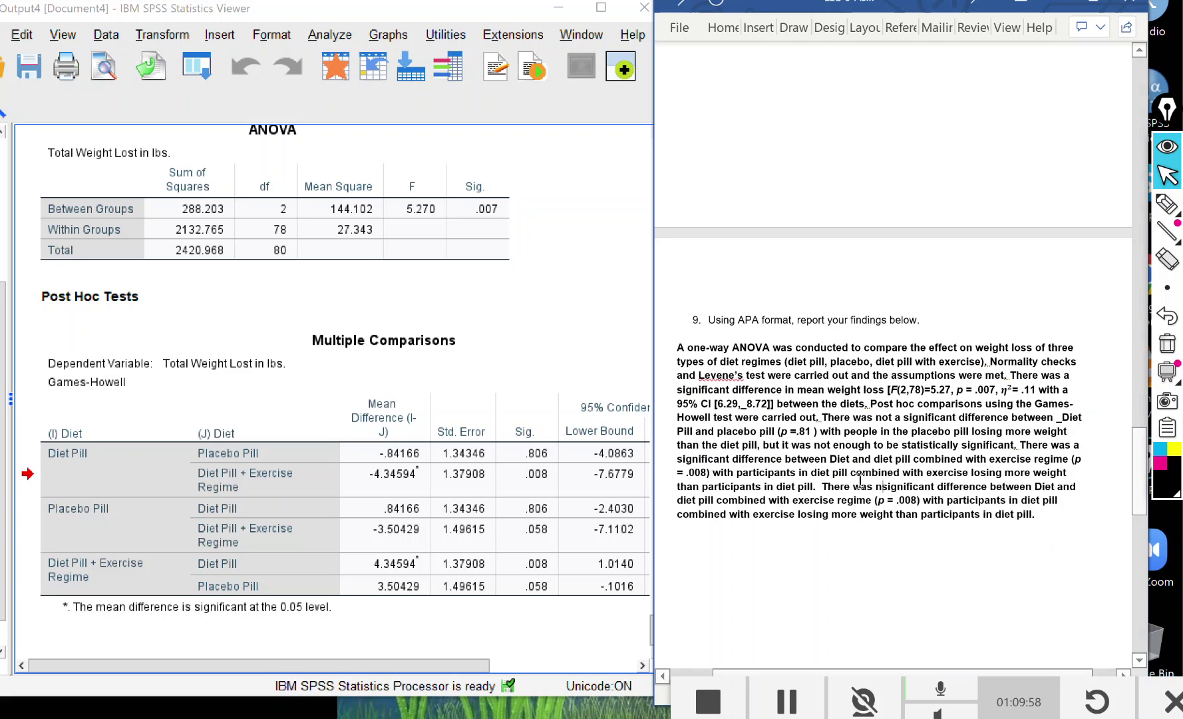
text(ot)
- Check the placebo comparison in the Games-Howell table and replace the third post hoc sentence's first group, "Diet", with "placebo pill"
click(167, 518)
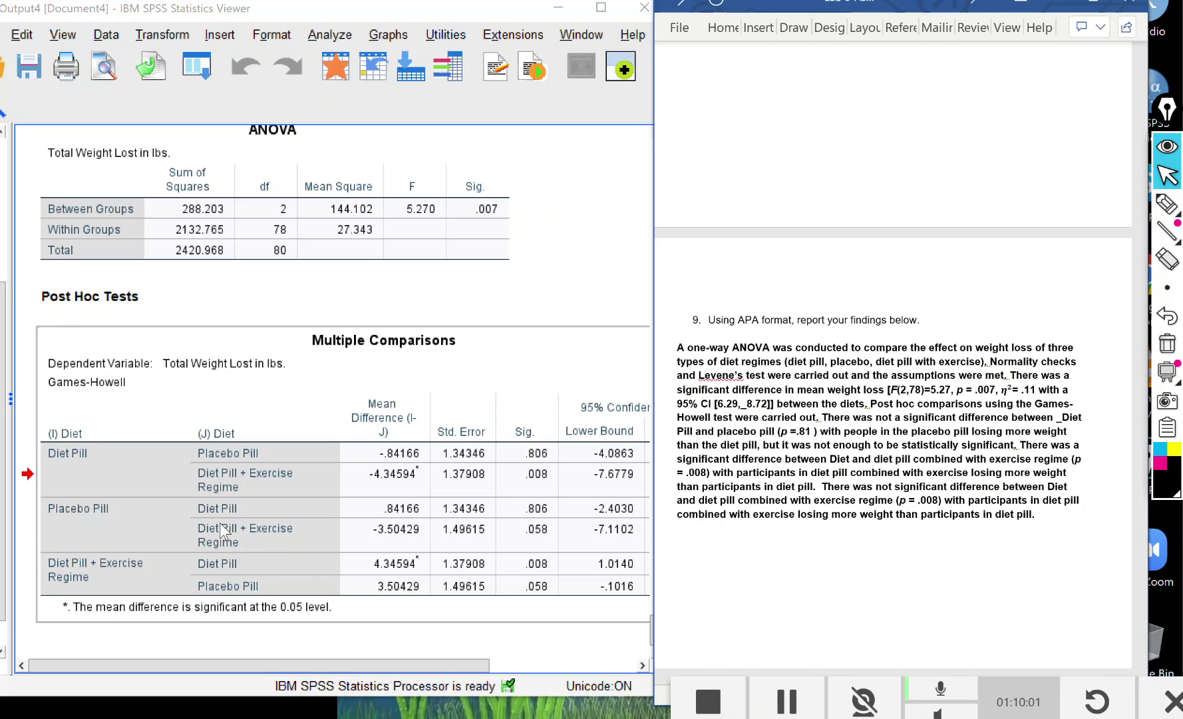
click(1110, 529)
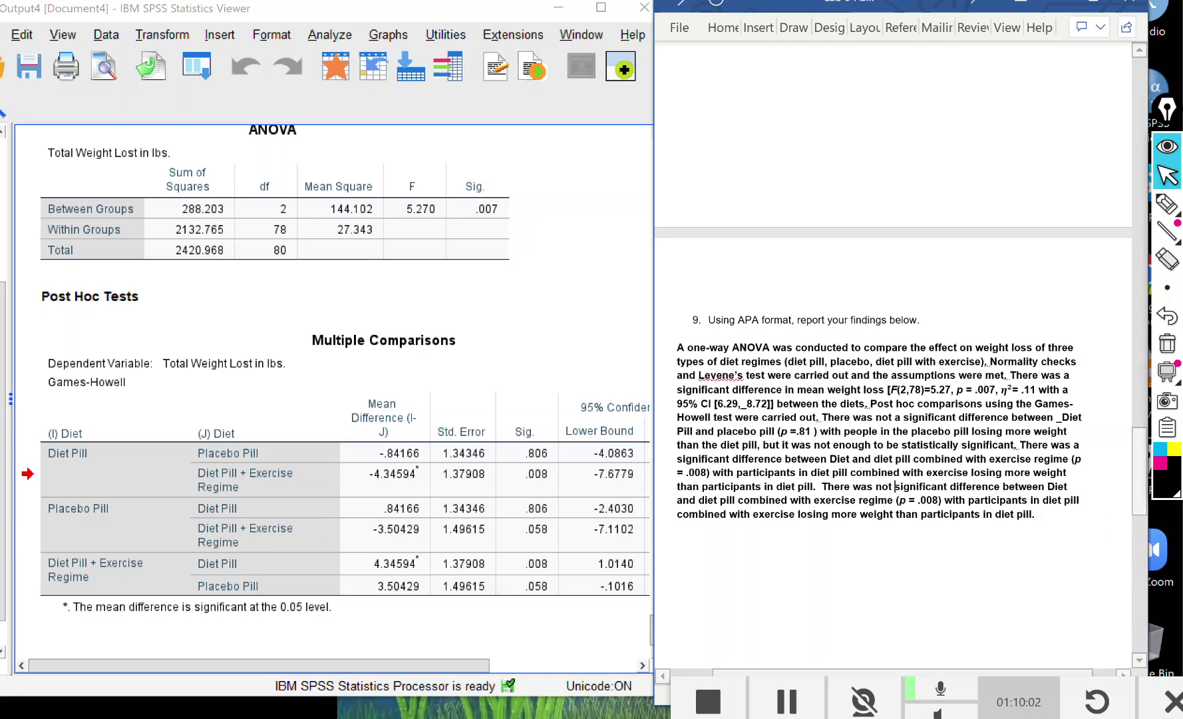
drag(1046, 486, 1005, 487)
click(1080, 486)
drag(1080, 486, 1057, 491)
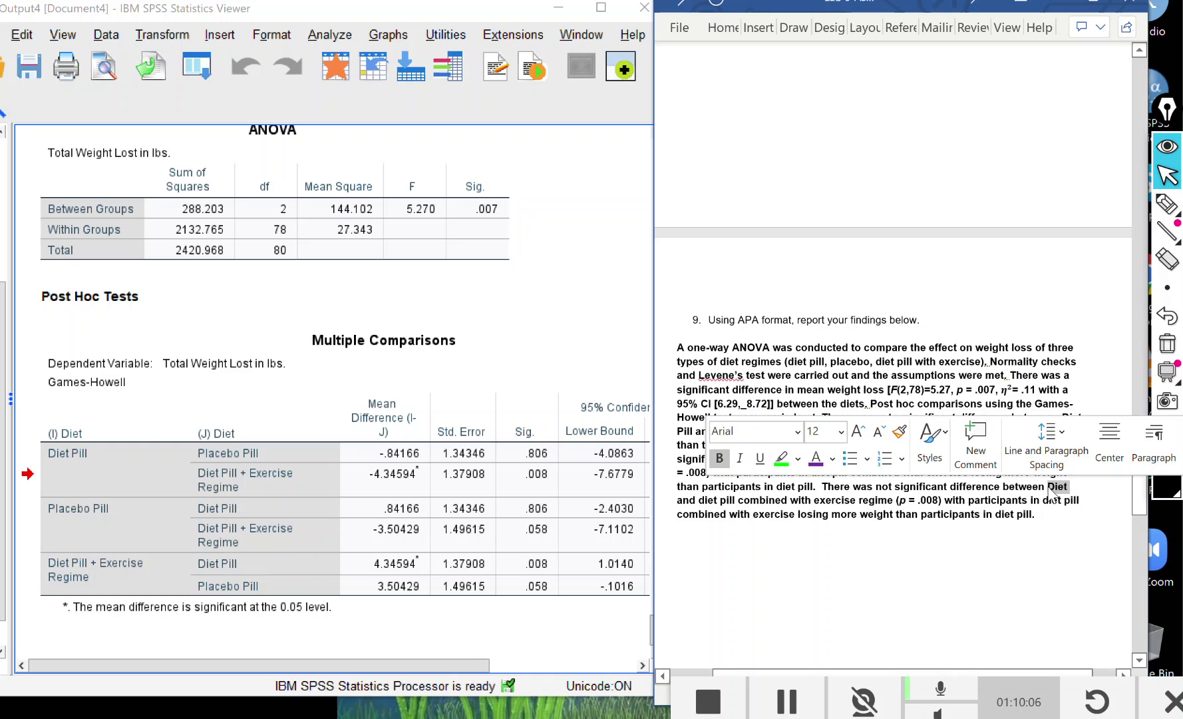
text(placebo p)
text(ill)
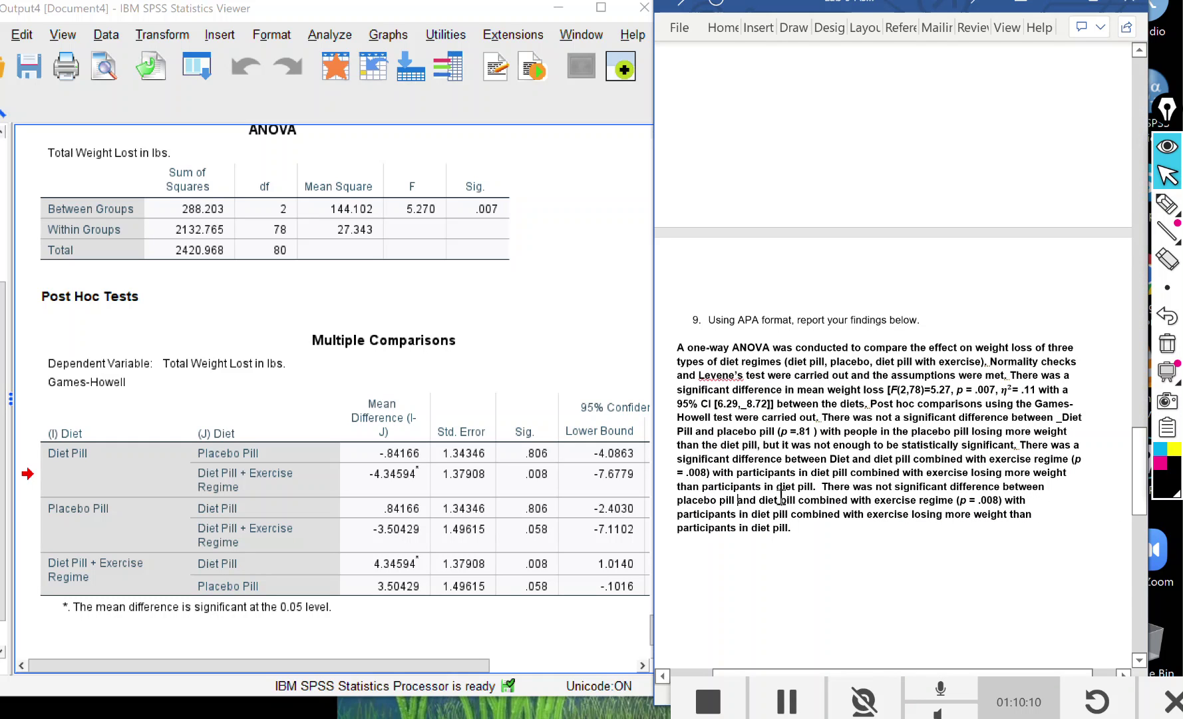
- Set the p value of the placebo pill versus diet pill with exercise comparison to .058
double_click(992, 500)
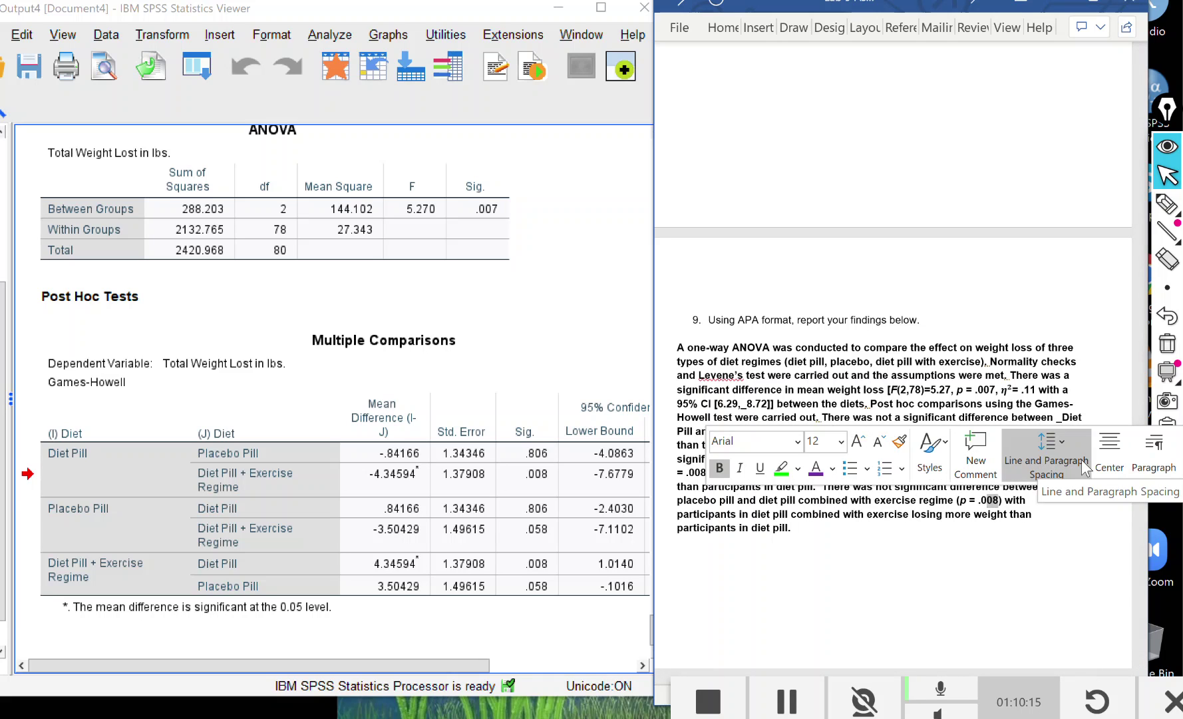
text(05)
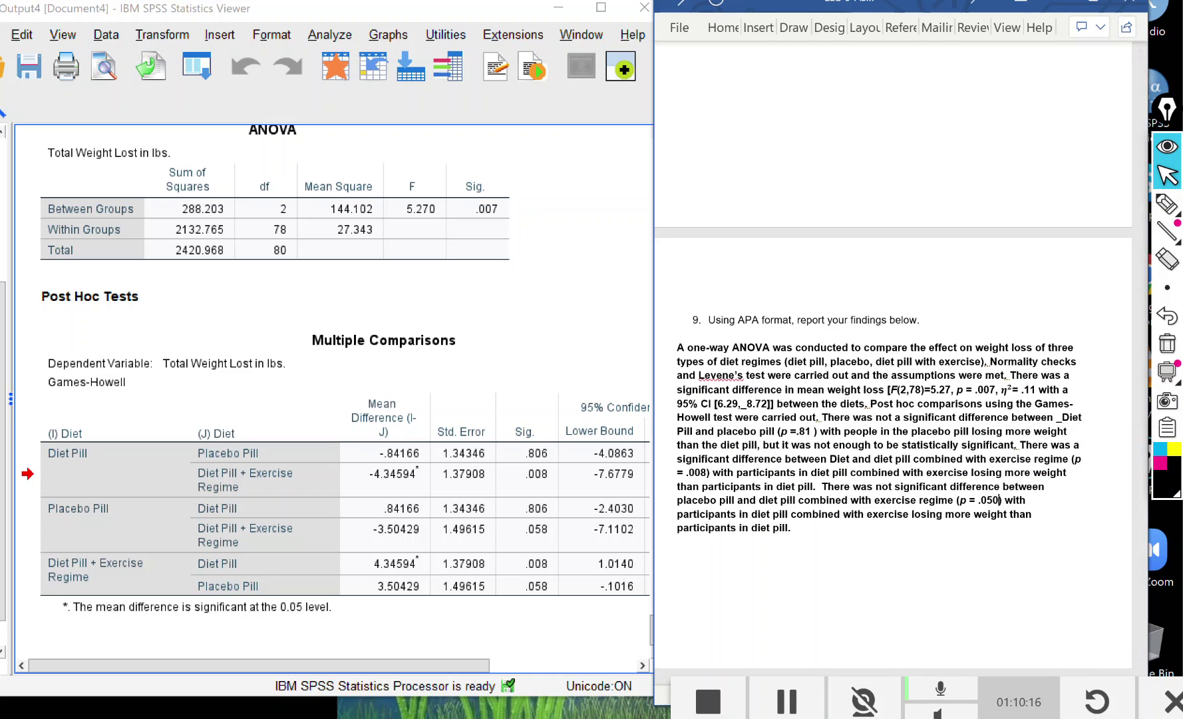
text(8)
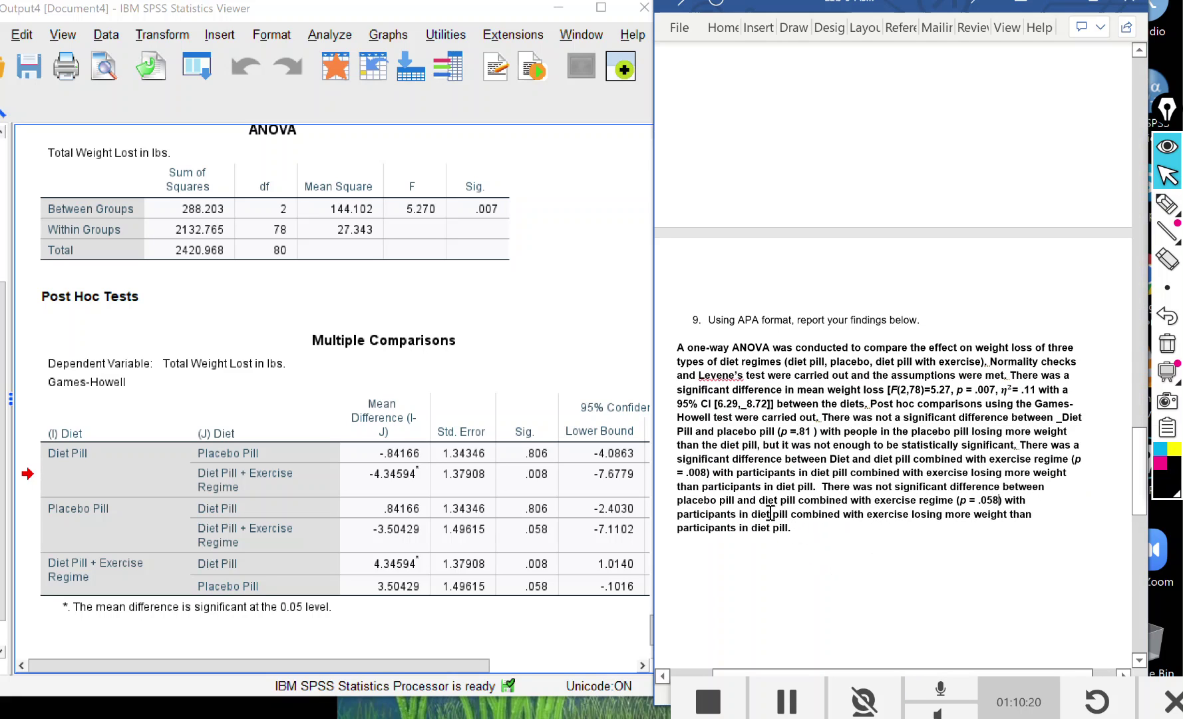
- Replace the closing "diet pill" of the third post hoc sentence with "placebo" as the group that lost less weight
drag(752, 514, 913, 516)
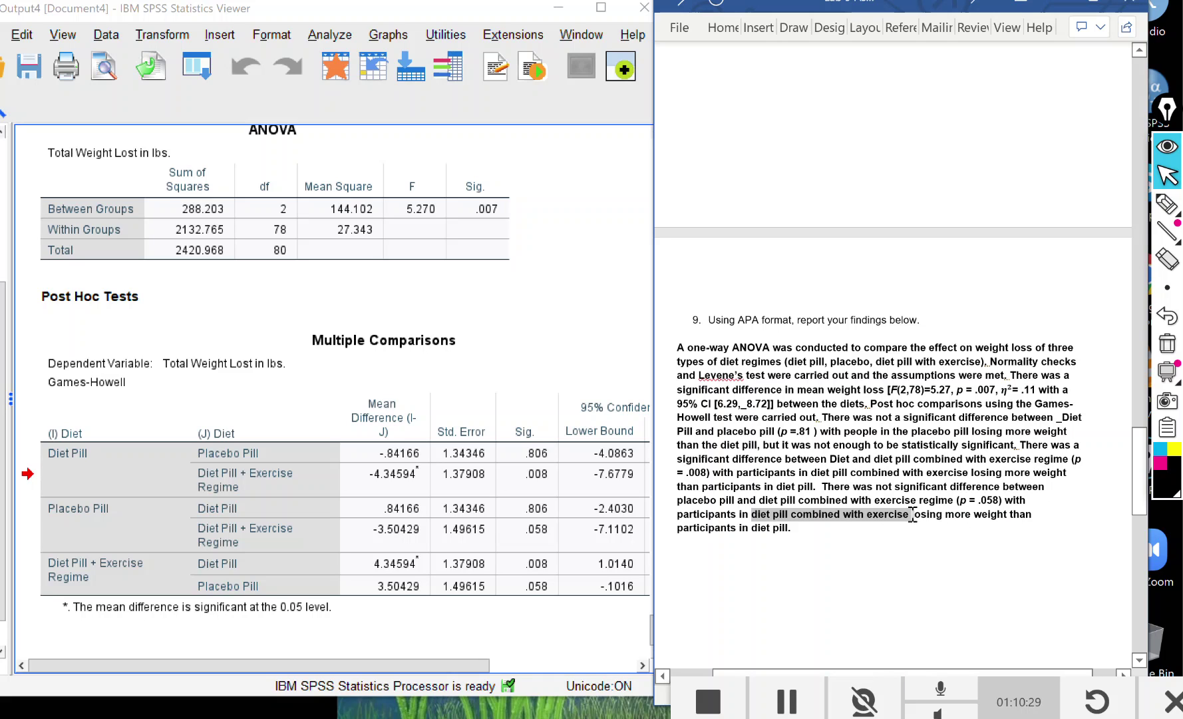
drag(914, 516, 913, 516)
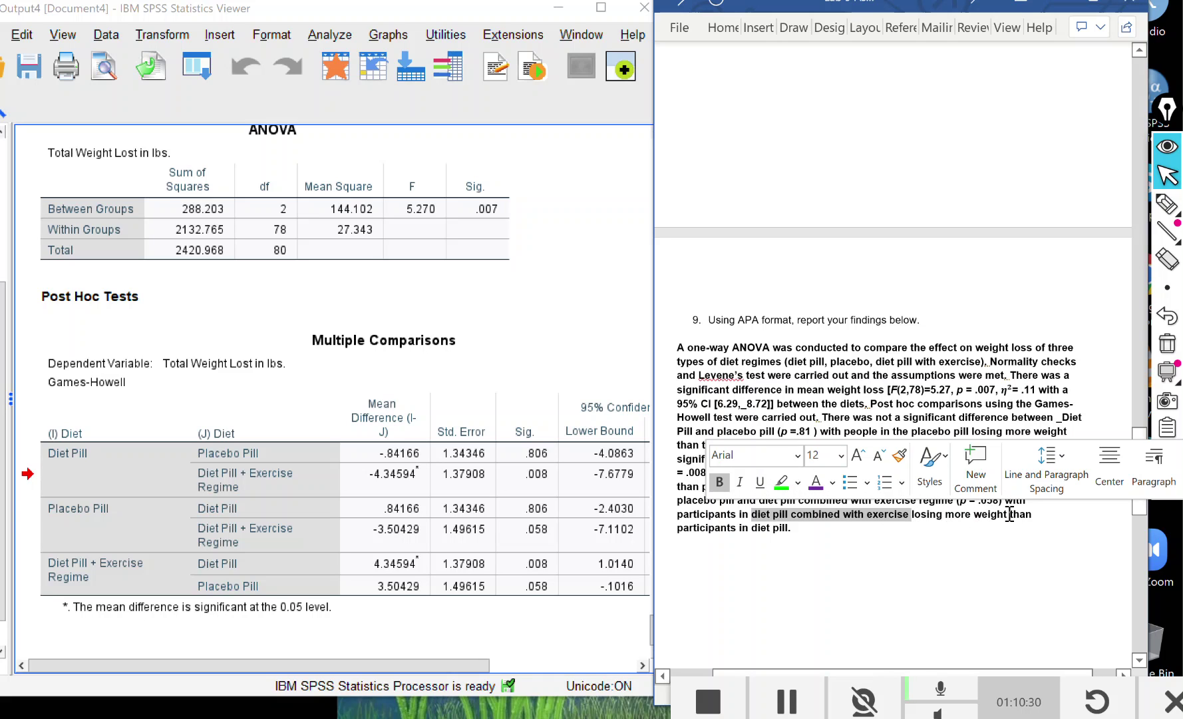
click(793, 529)
drag(787, 530, 753, 529)
text(pla)
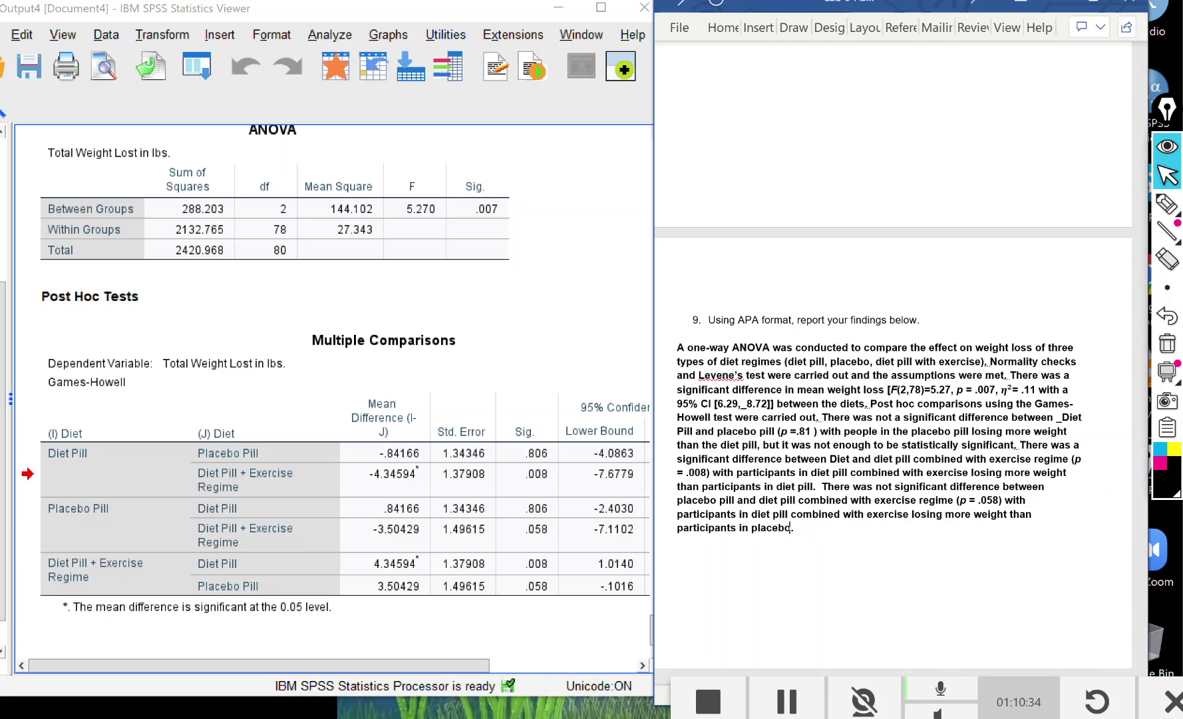
text(cebo)
key(End)
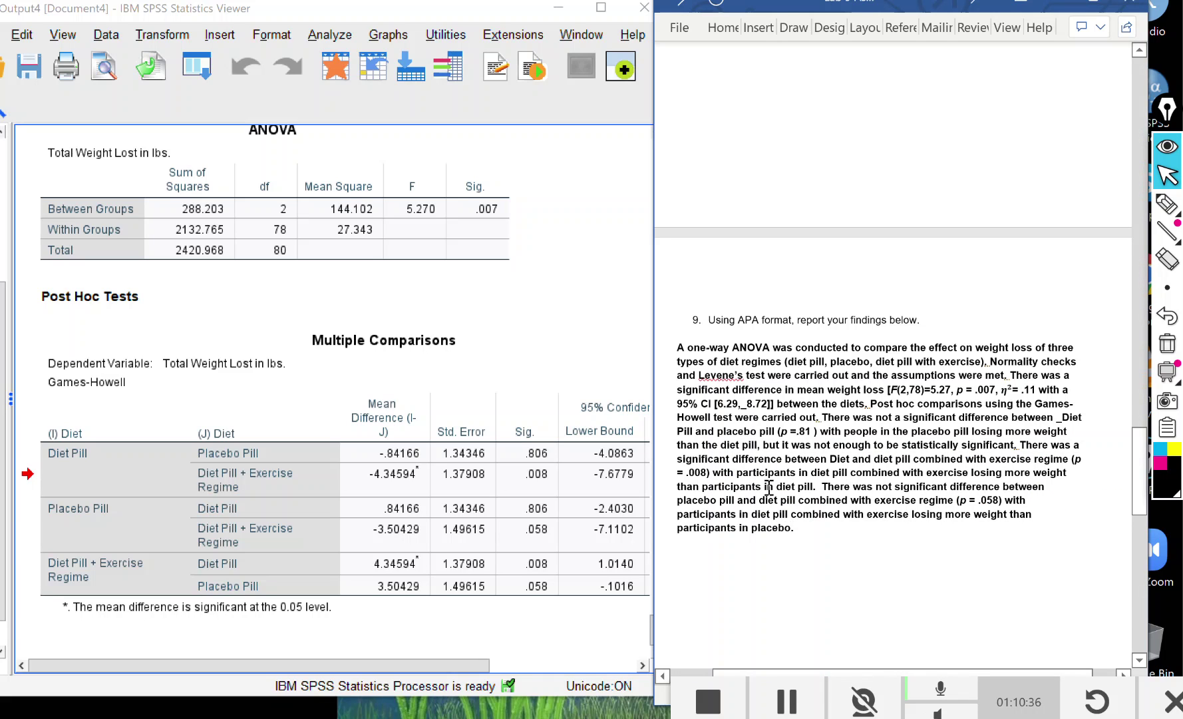
- Copy "but it was not enough to be statistically significant." from the first post hoc sentence to the end of the third
drag(764, 445, 1010, 446)
key(ctrl+c)
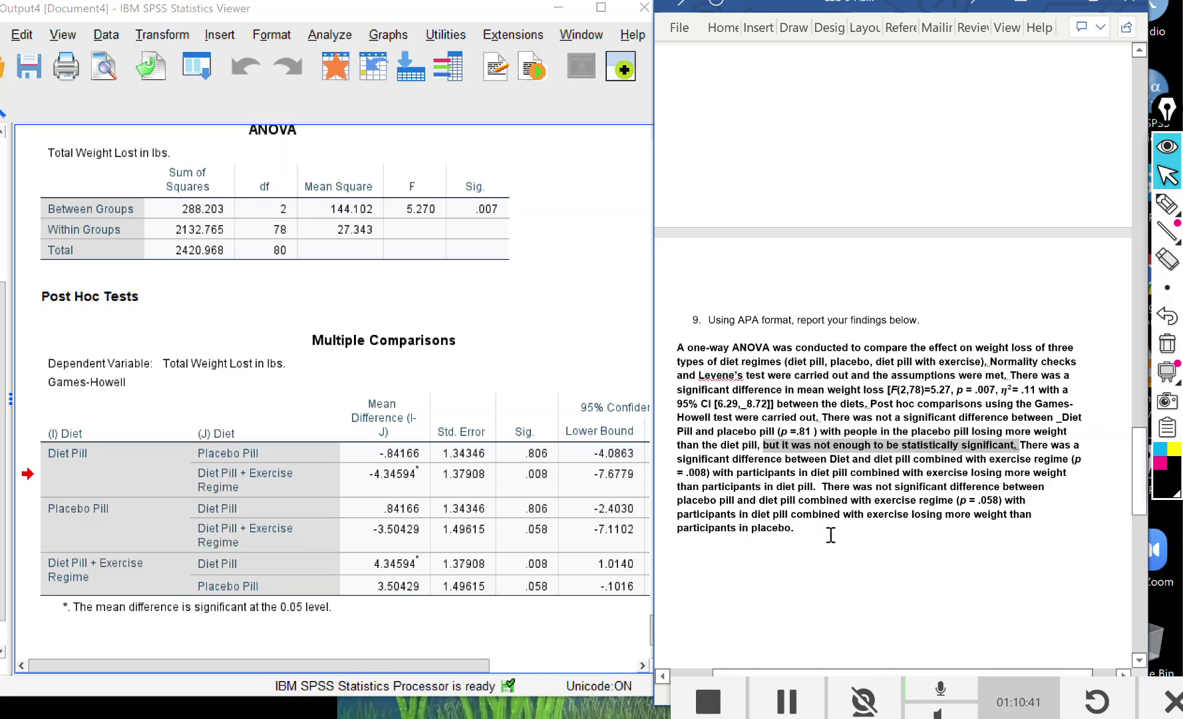
click(793, 528)
key(ctrl+v)
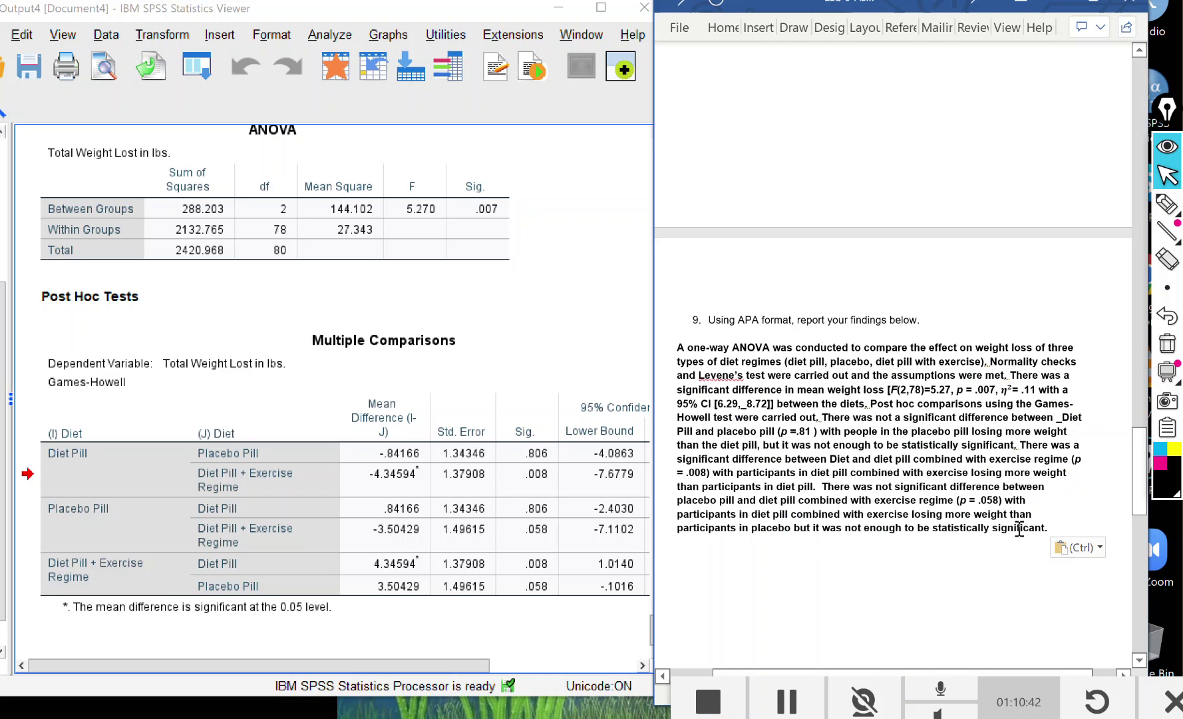
- Review the lab document's answers from the APA report back to the guiding question on the first page
scroll(812, 386, down, 2)
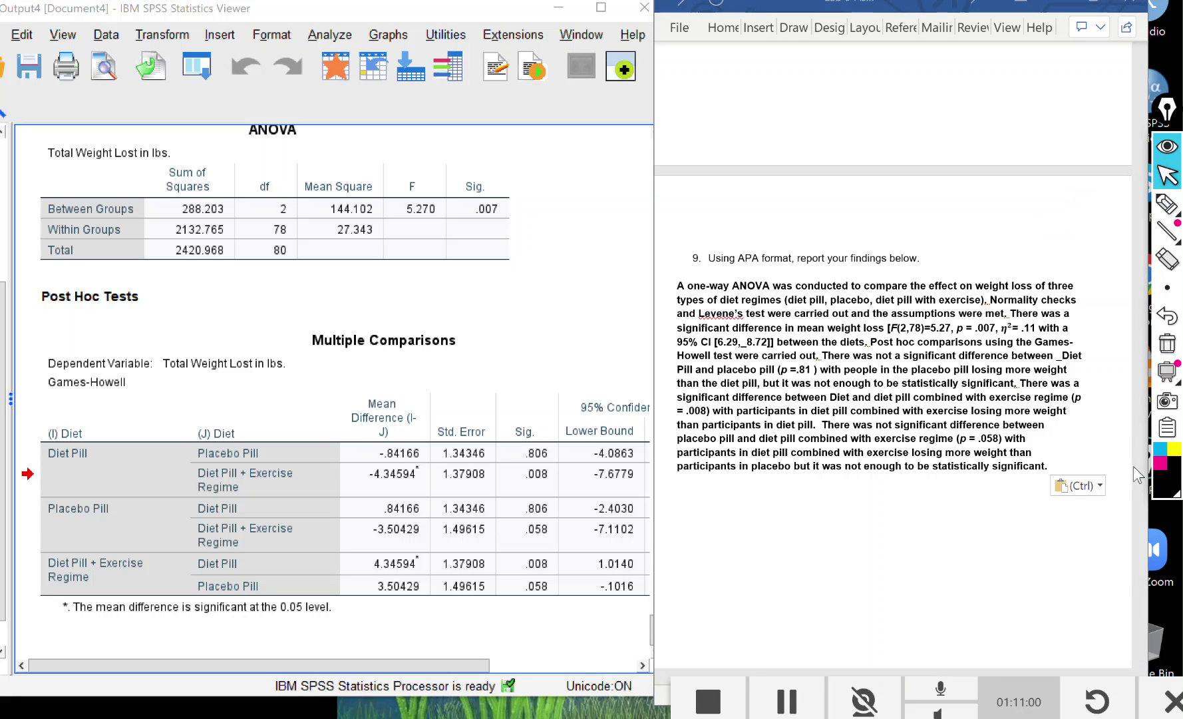
scroll(1083, 404, up, 15)
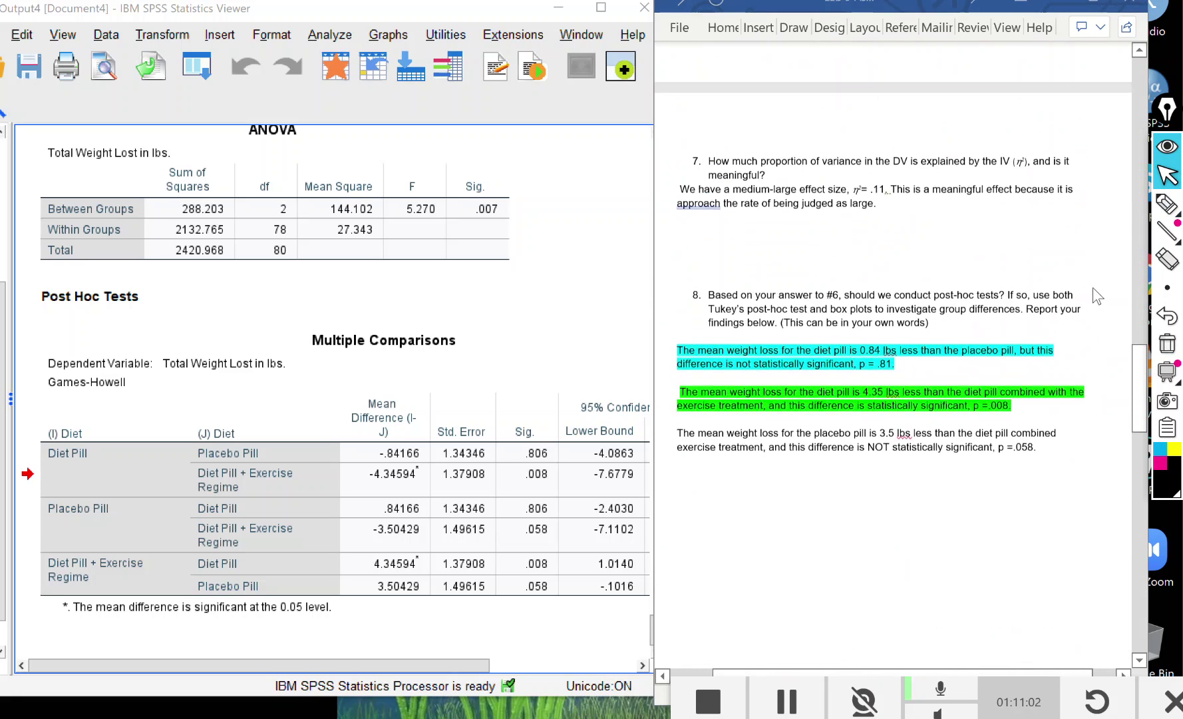
scroll(1115, 255, up, 20)
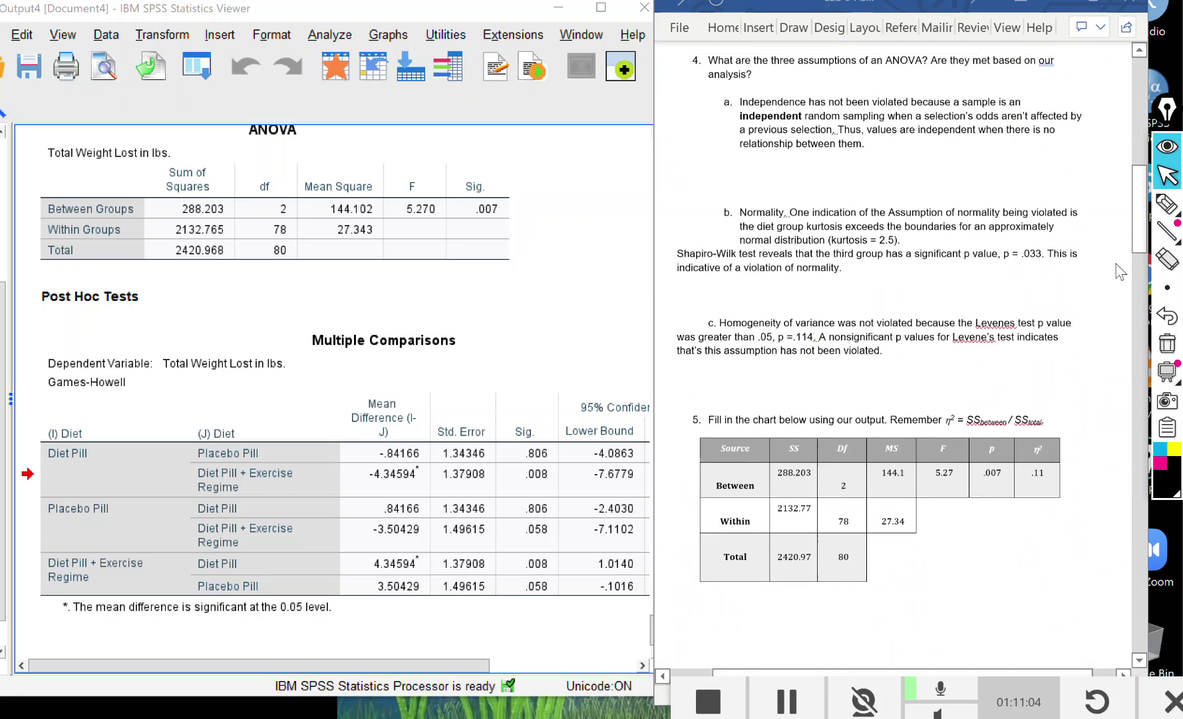
scroll(1115, 271, up, 10)
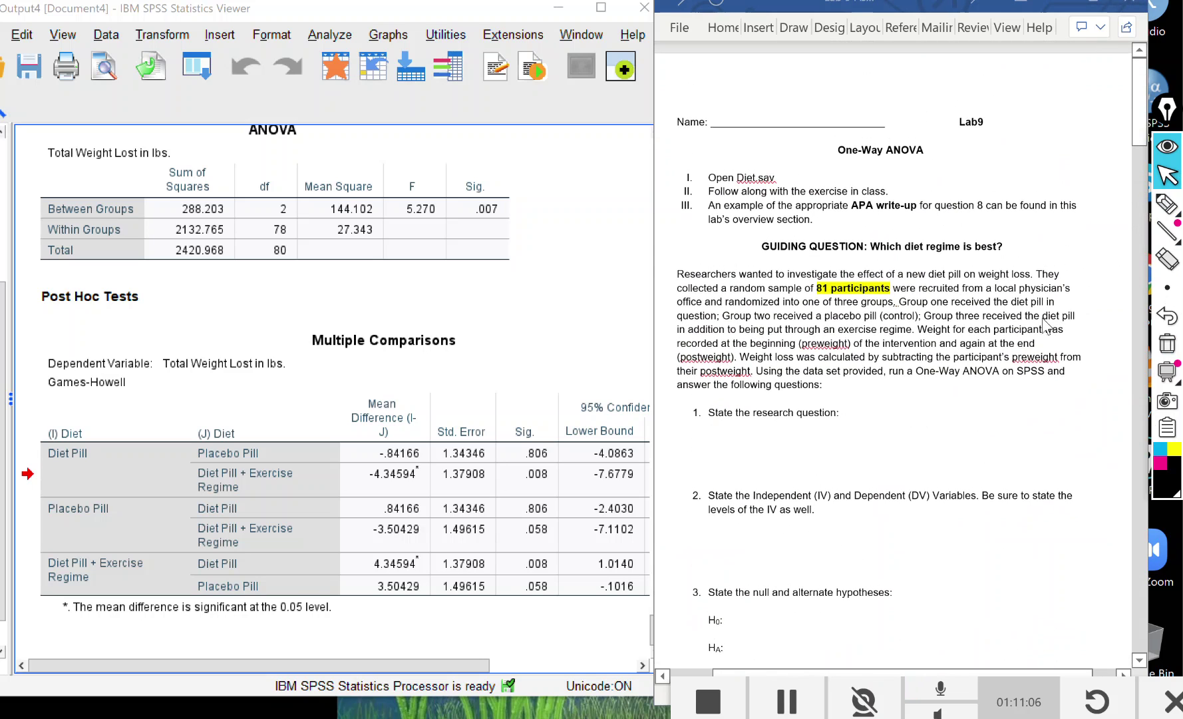